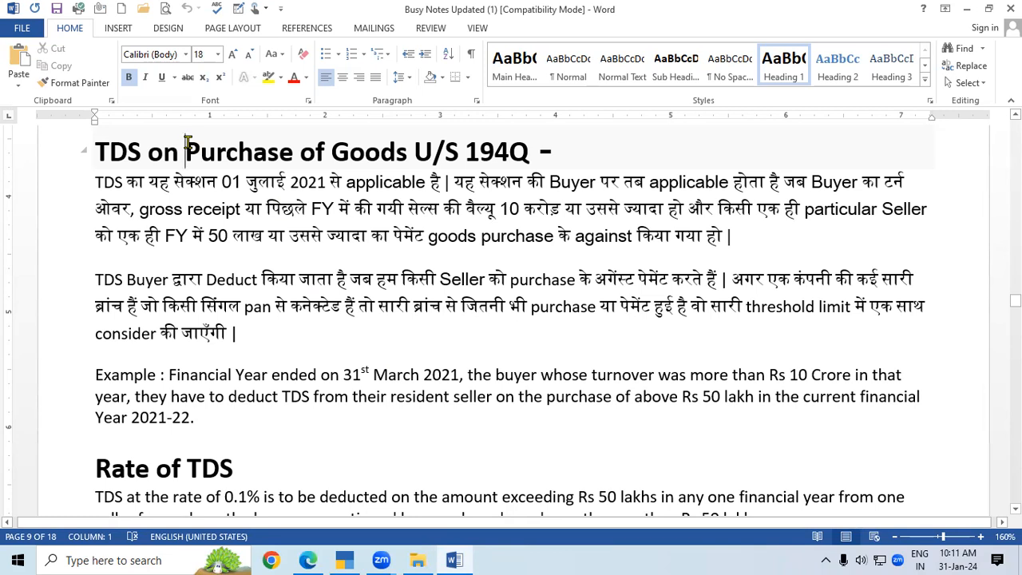
Step: Scroll the Word notes down to the Step 1 TDS configuration section
click(374, 286)
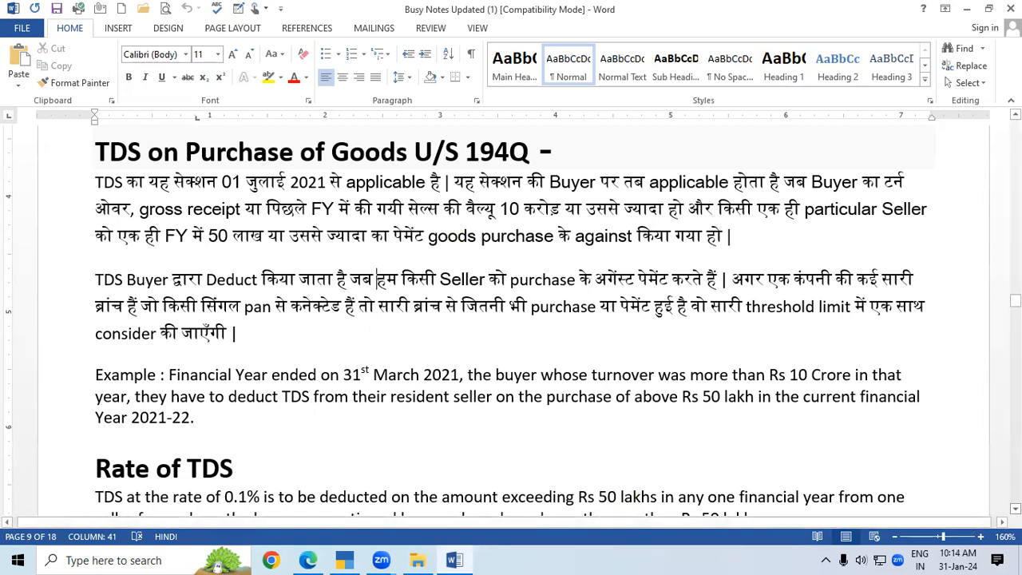
scroll(511, 319, down, 3)
scroll(511, 320, down, 4)
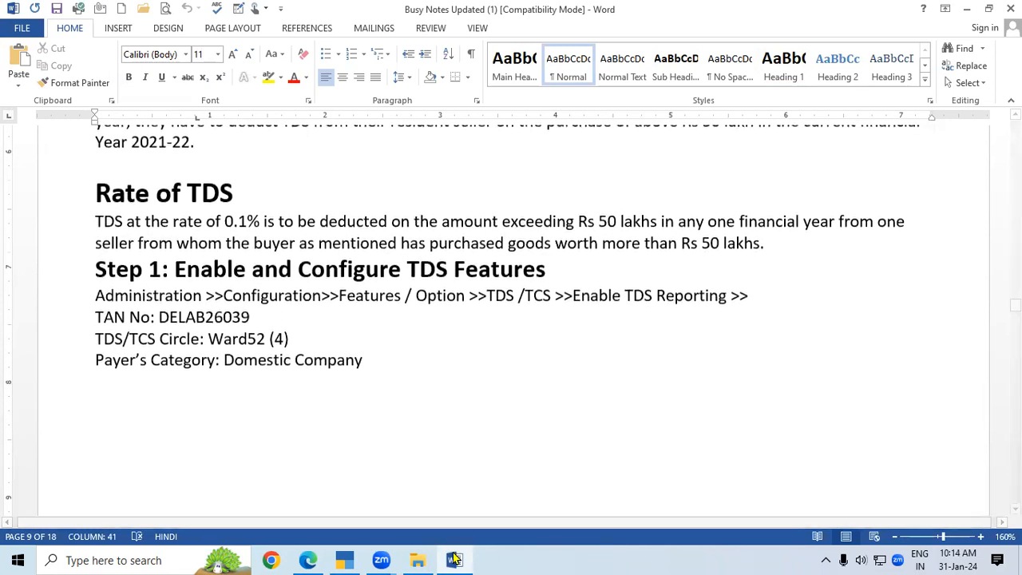
Step: Quit TallyPrime and launch Busy Accounting Software from the desktop icon
click(345, 559)
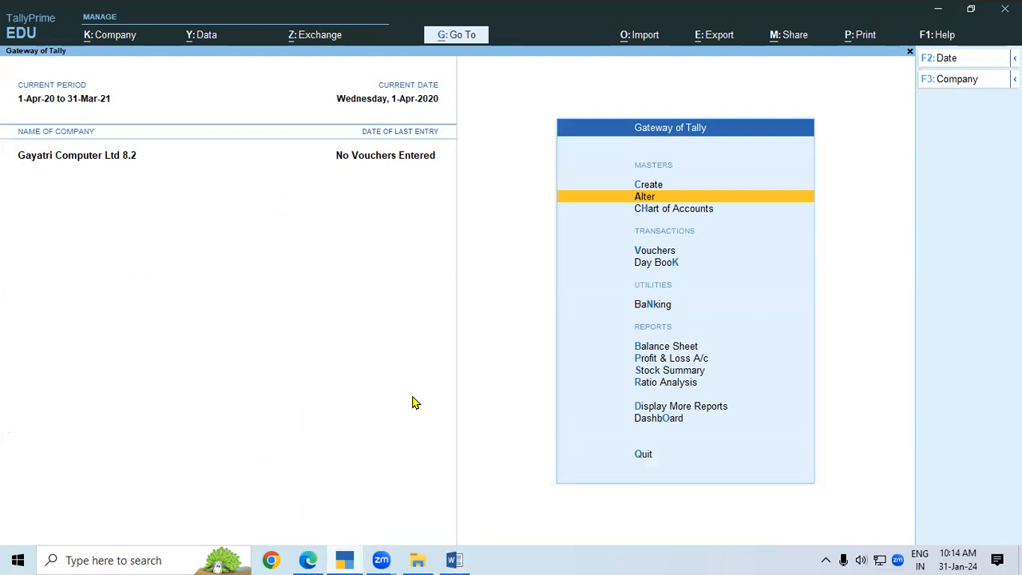
key(Up)
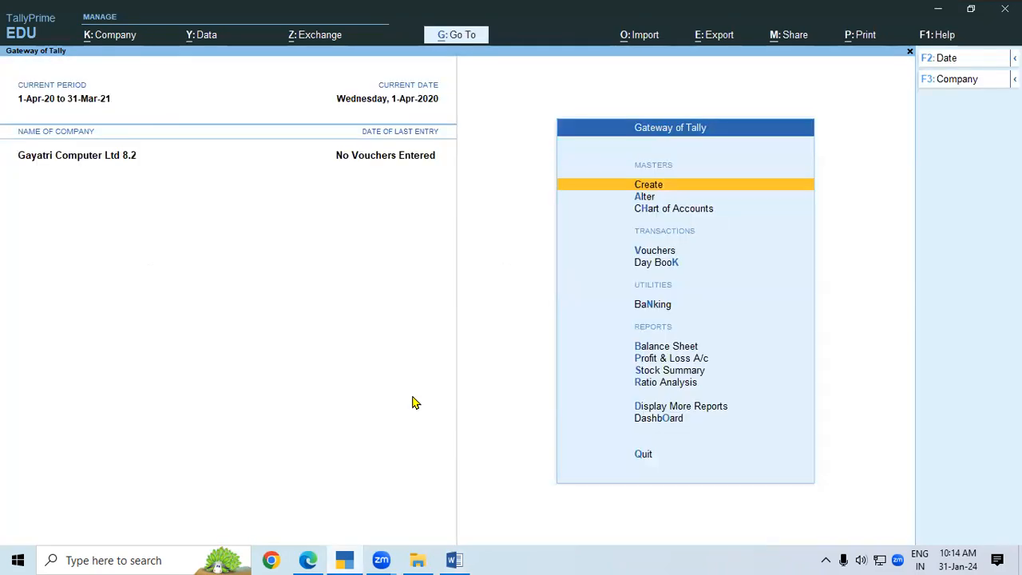
key(Escape)
click(444, 361)
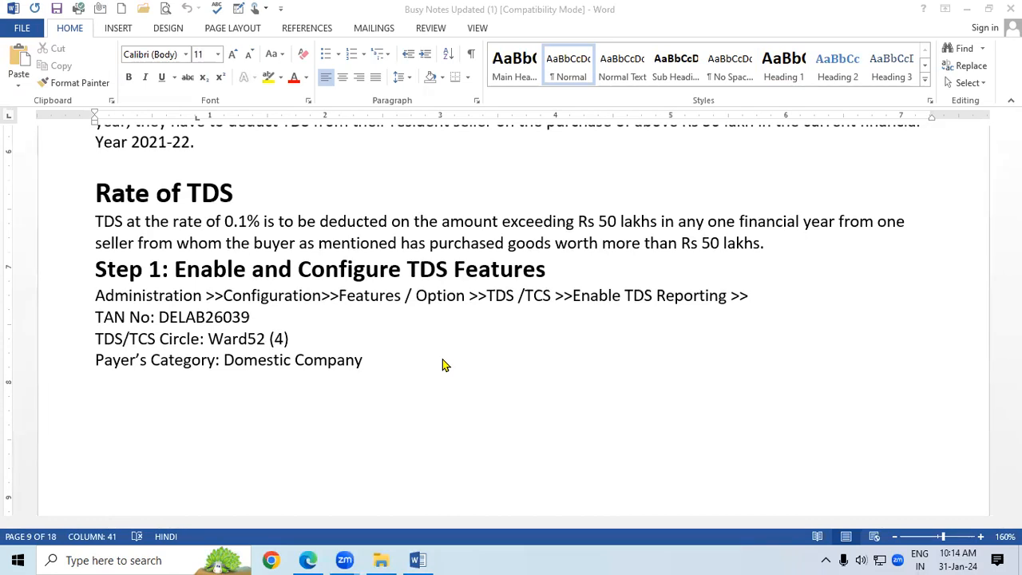
key(super+d)
double_click(431, 225)
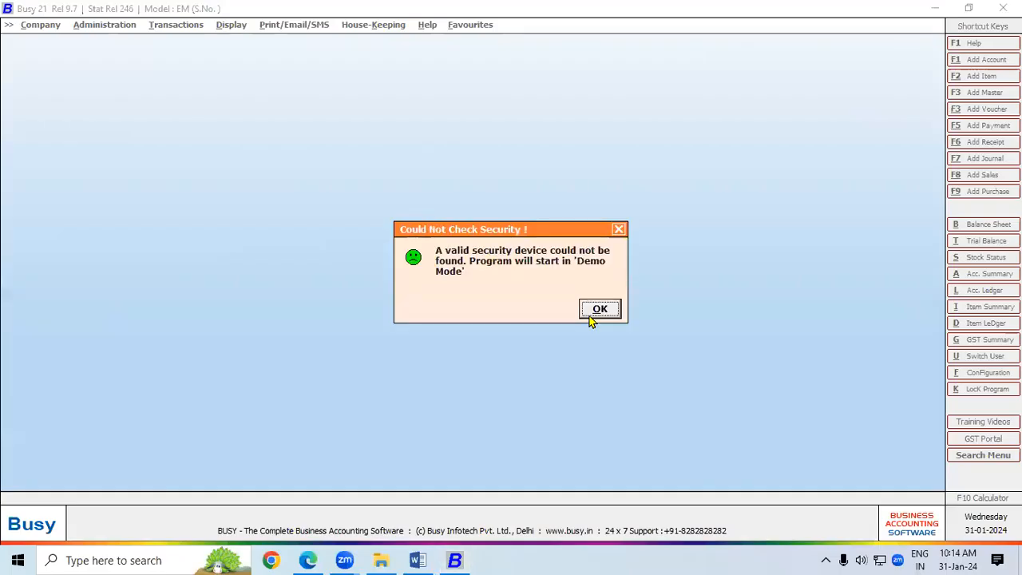
Step: Dismiss the demo warning, open SHRI RAM BUILDING MATERIAL 10.1 and log in with user name and password
click(599, 309)
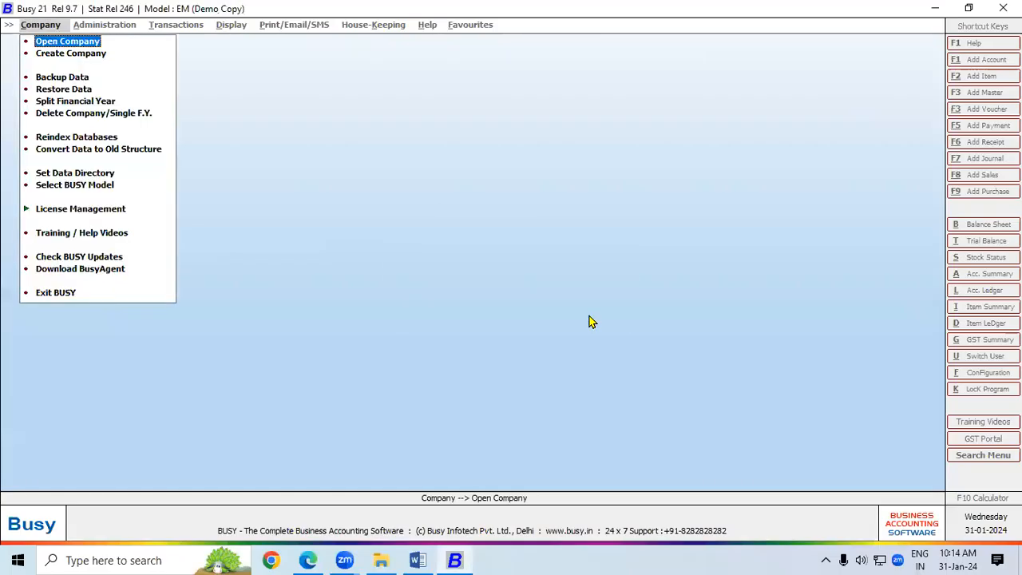
click(63, 46)
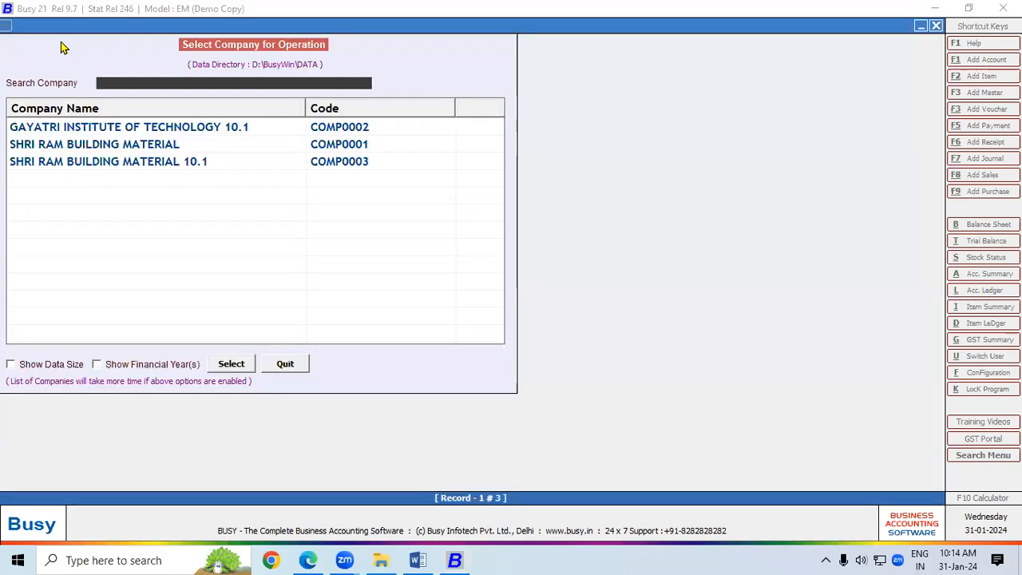
click(106, 160)
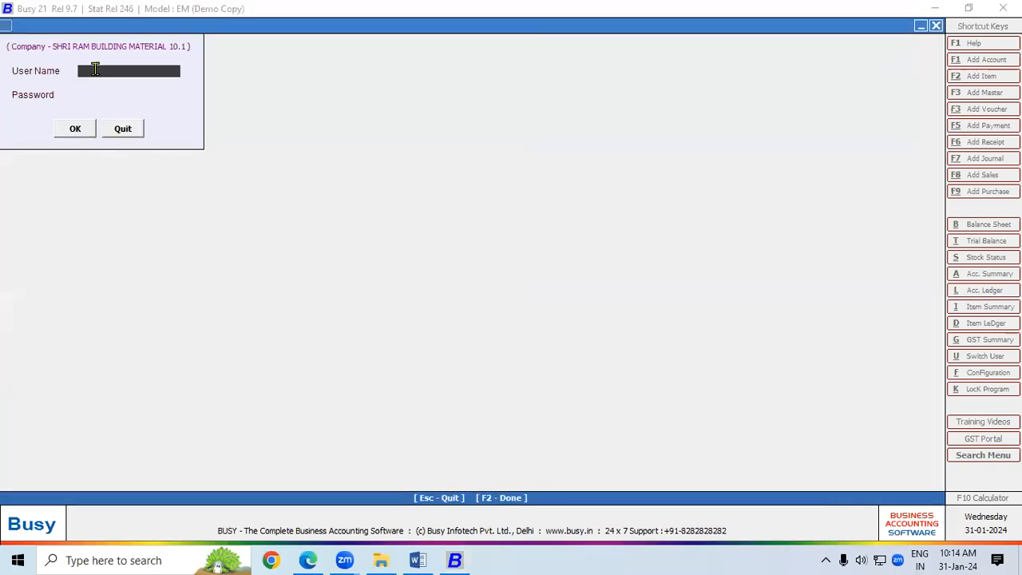
text(ram)
key(Return)
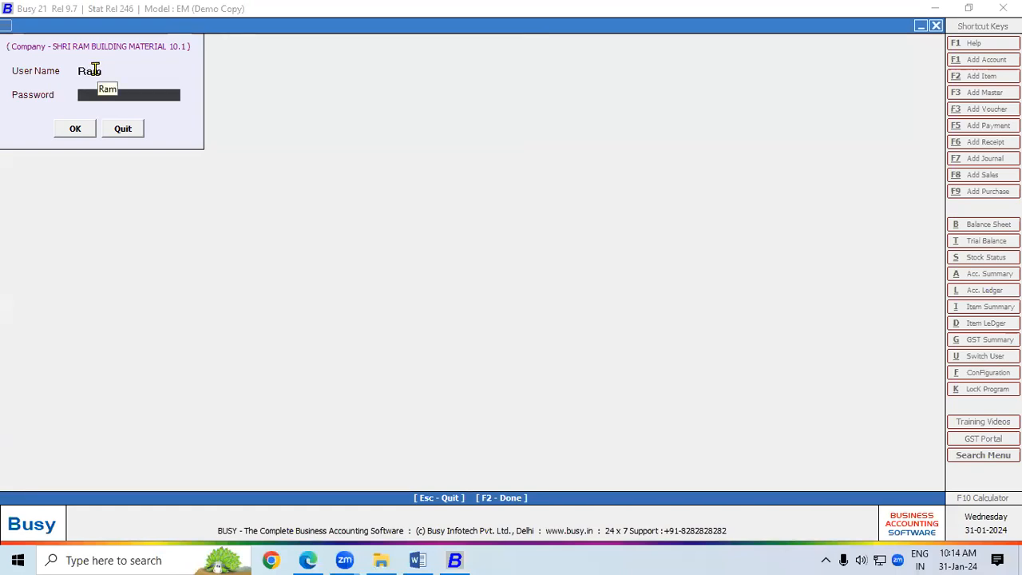
text(***)
key(Return)
key(Return)
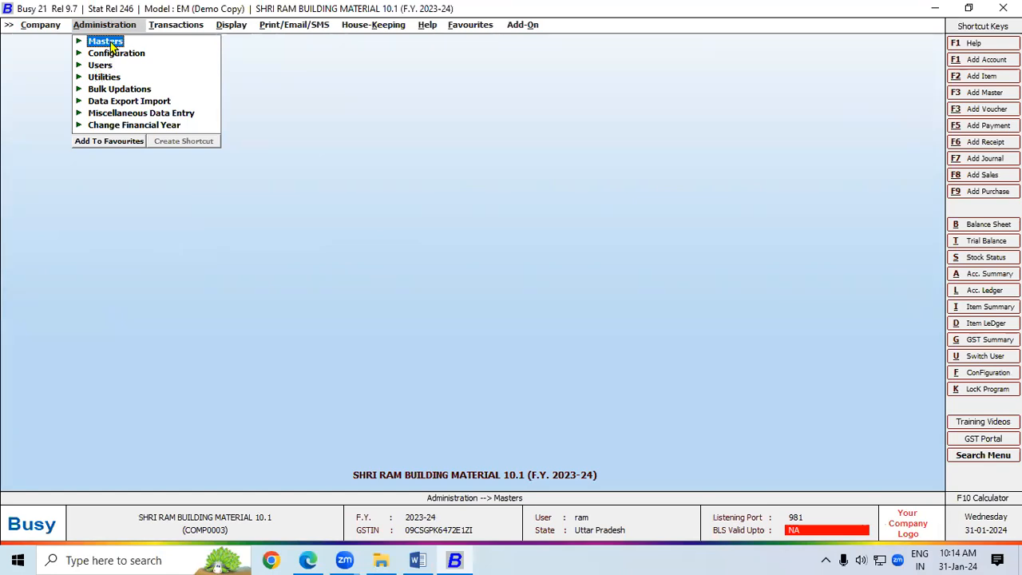
Step: Open the TDS/TCS page of Configuration > Features / Options
click(107, 42)
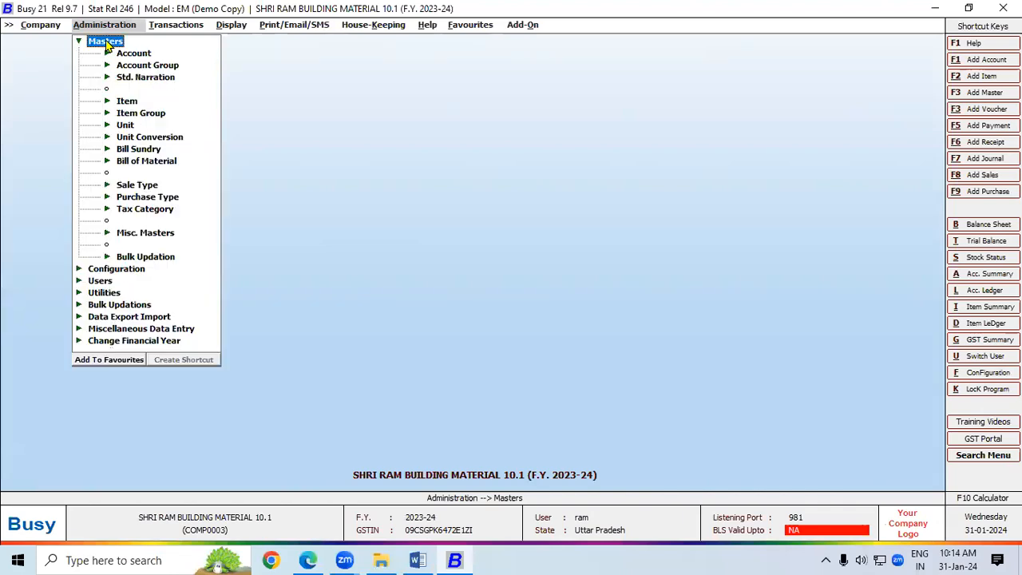
click(107, 269)
click(166, 53)
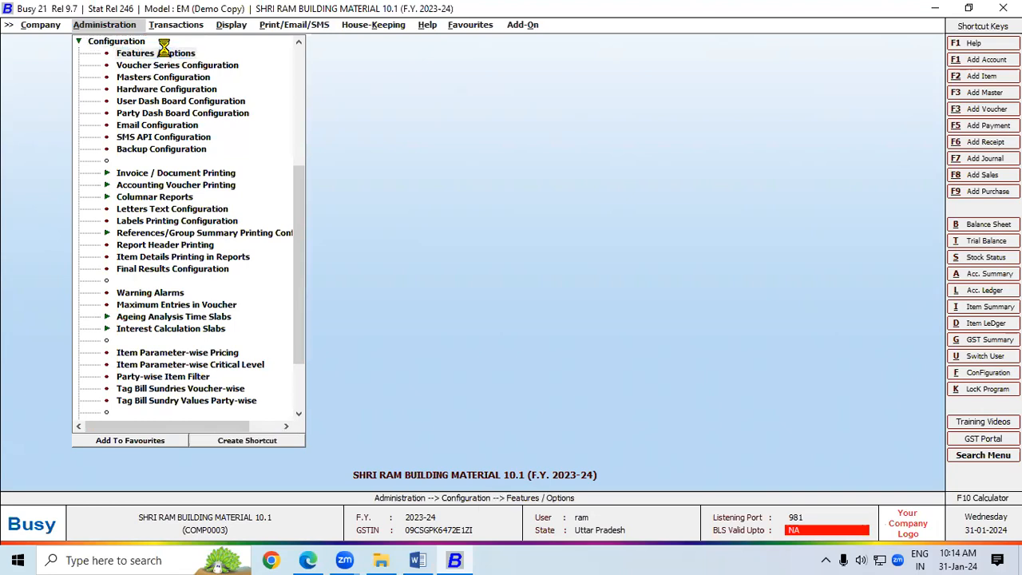
click(84, 303)
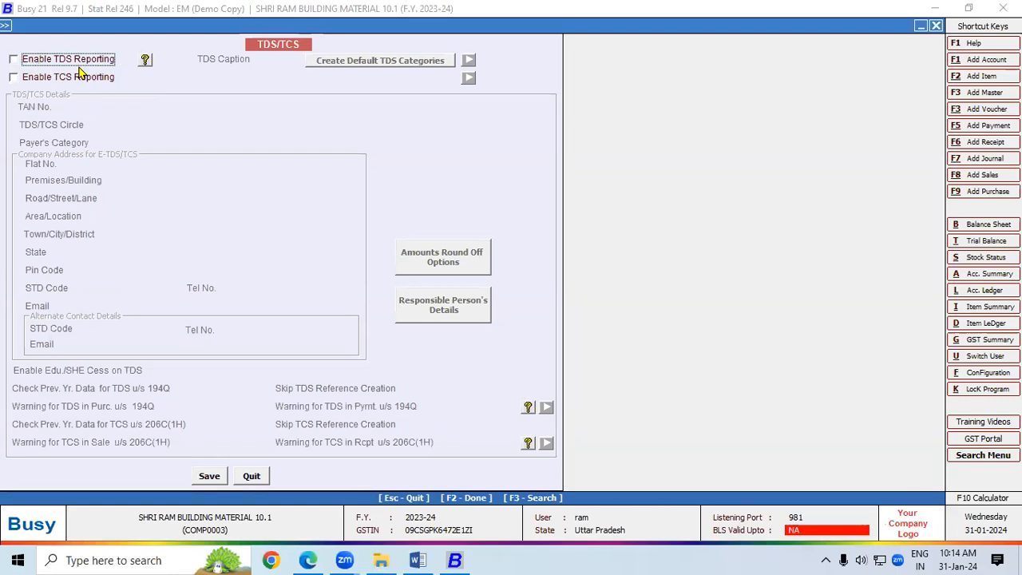
Step: Tick Enable TDS Reporting and confirm creation of the default TDS categories
click(15, 60)
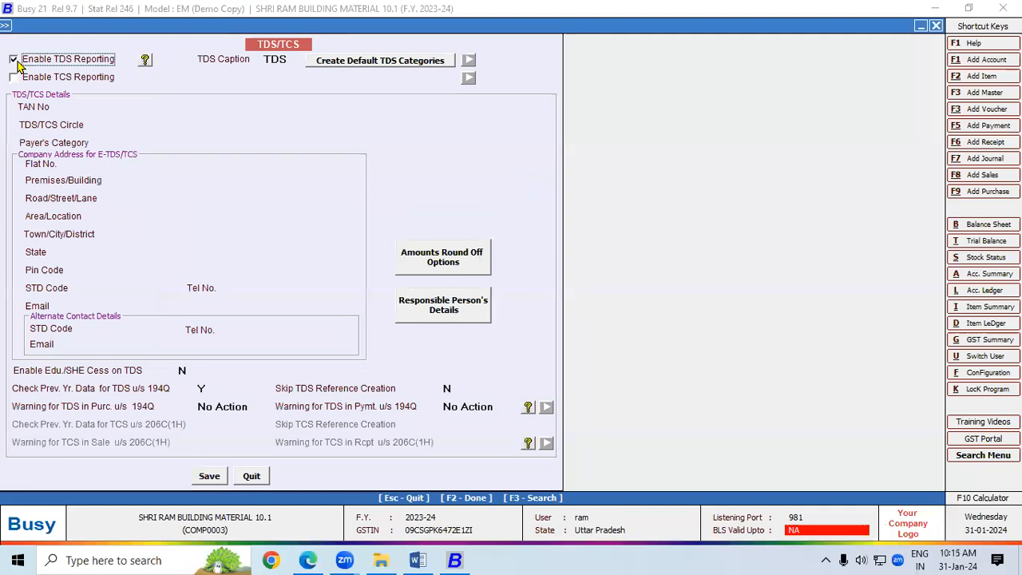
click(362, 64)
click(548, 313)
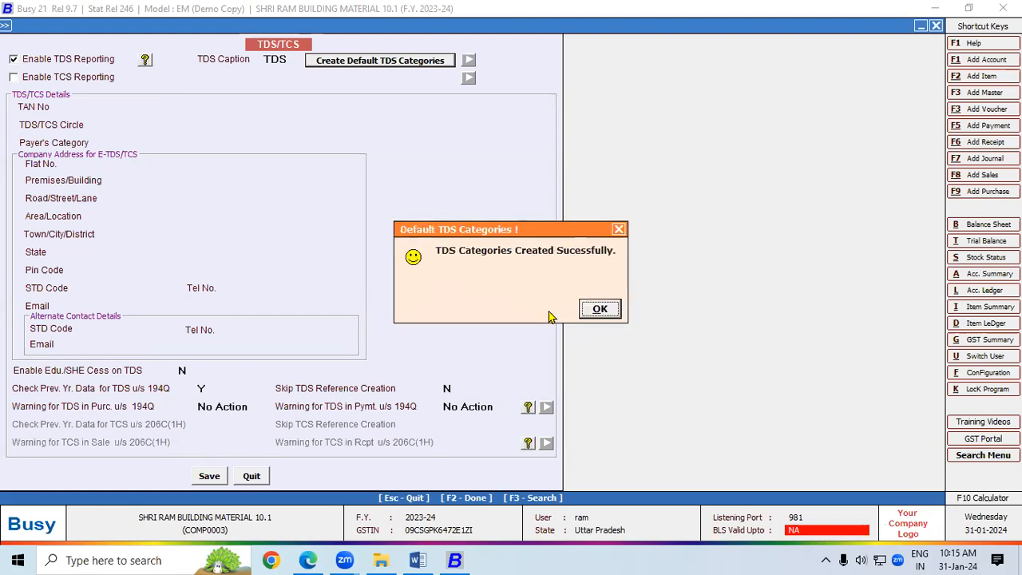
click(598, 308)
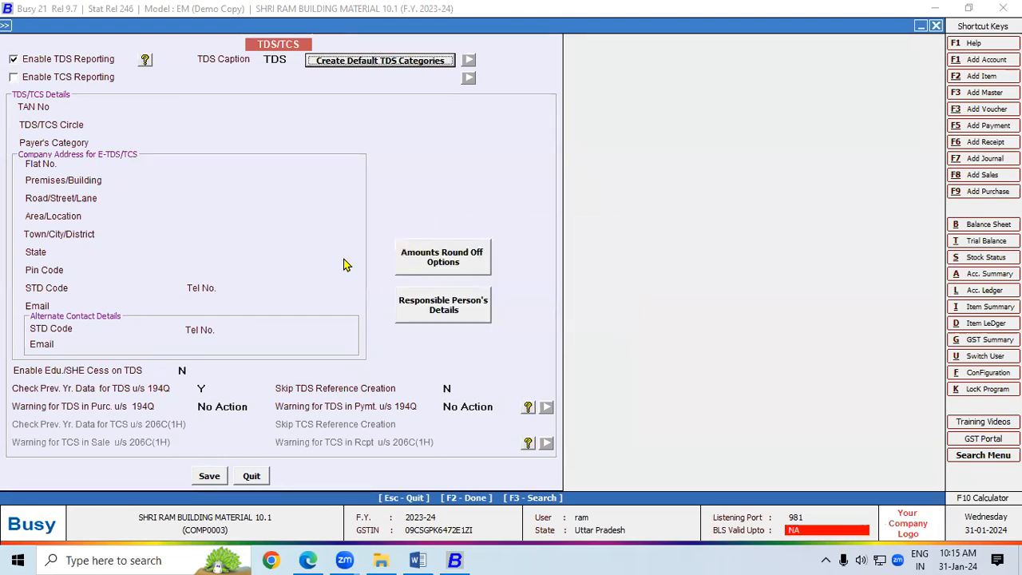
click(154, 107)
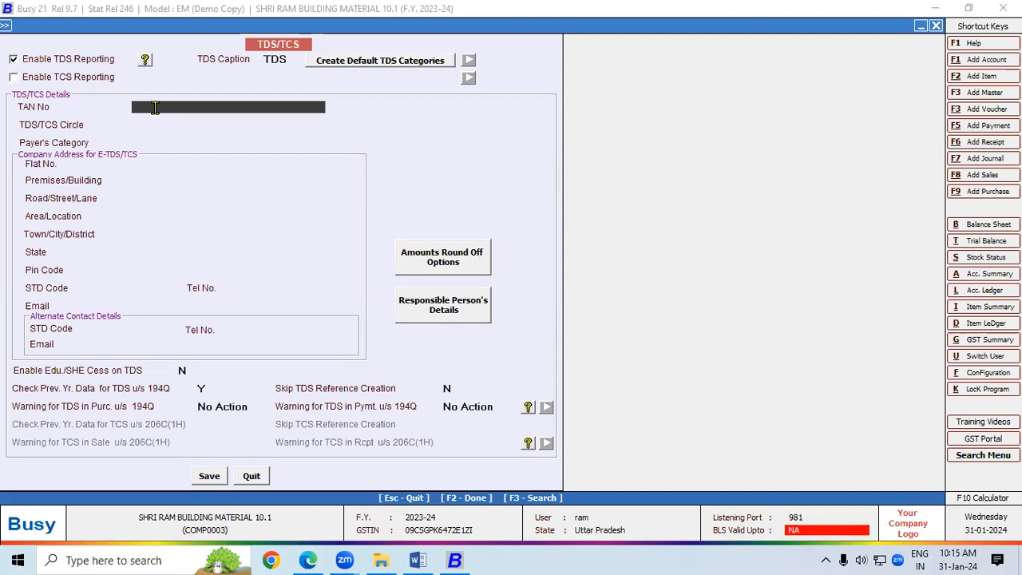
Step: Copy the company's TAN from the Word notes into the TAN No field
click(418, 560)
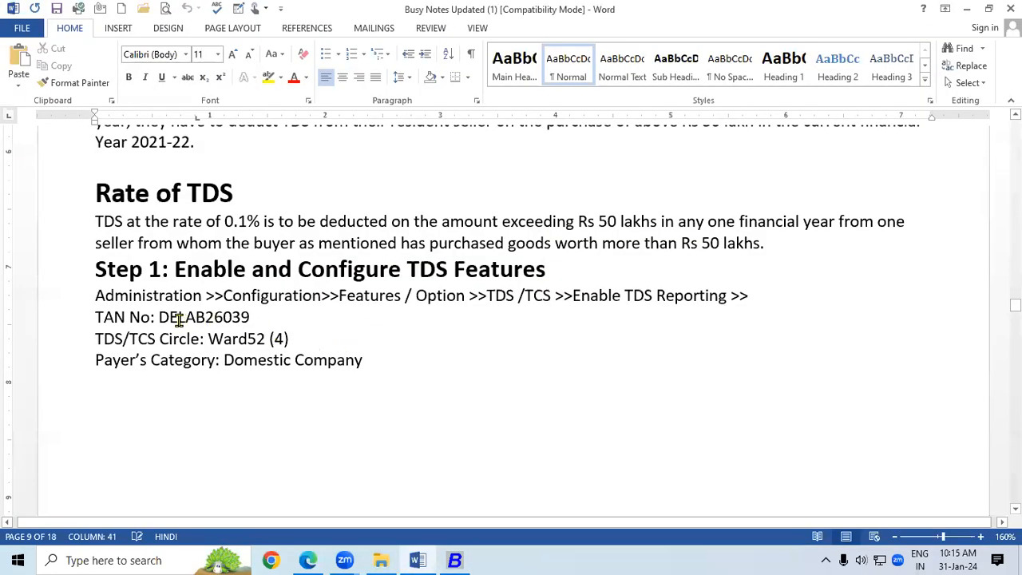
drag(160, 317, 254, 318)
key(ctrl+c)
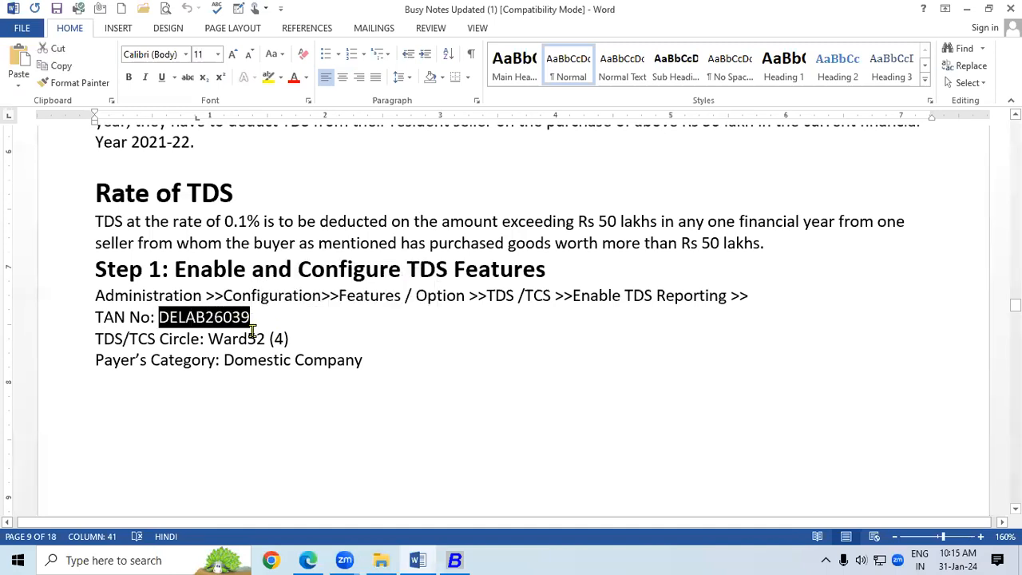
click(454, 560)
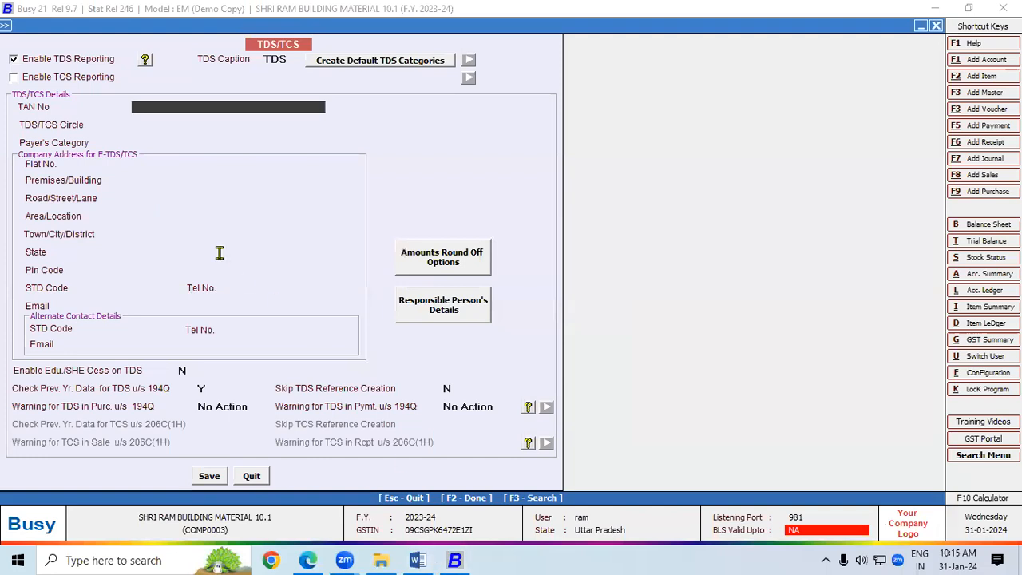
key(ctrl+v)
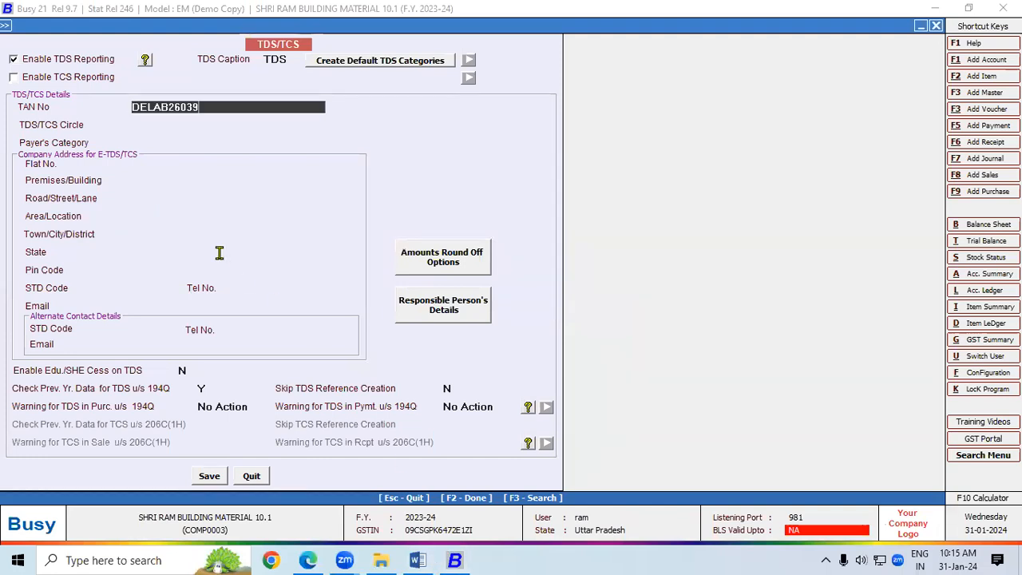
key(Return)
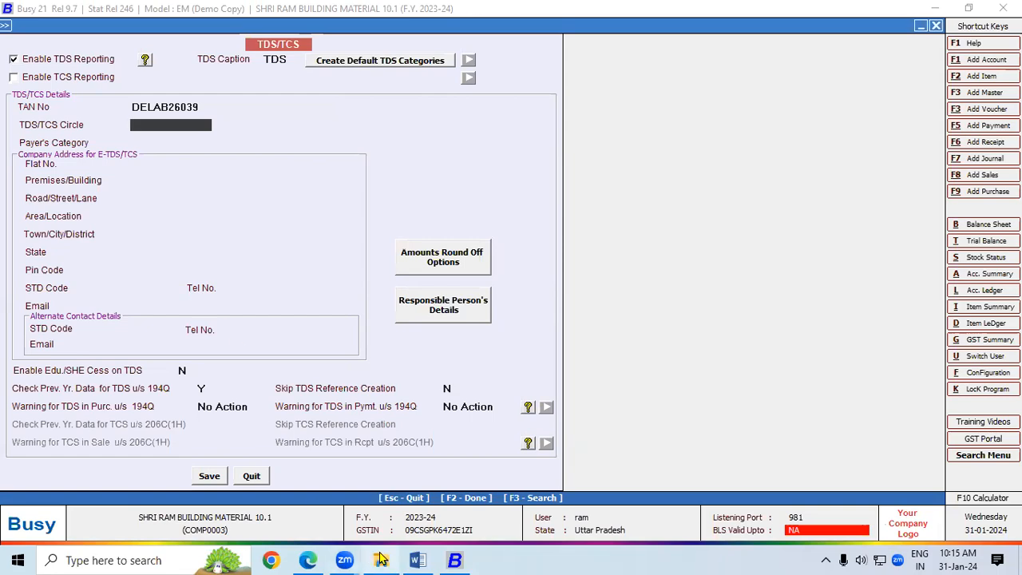
Step: Paste Ward52 (4) as the TDS/TCS Circle and choose Domestic Company as payer's category
click(418, 560)
drag(210, 339, 291, 339)
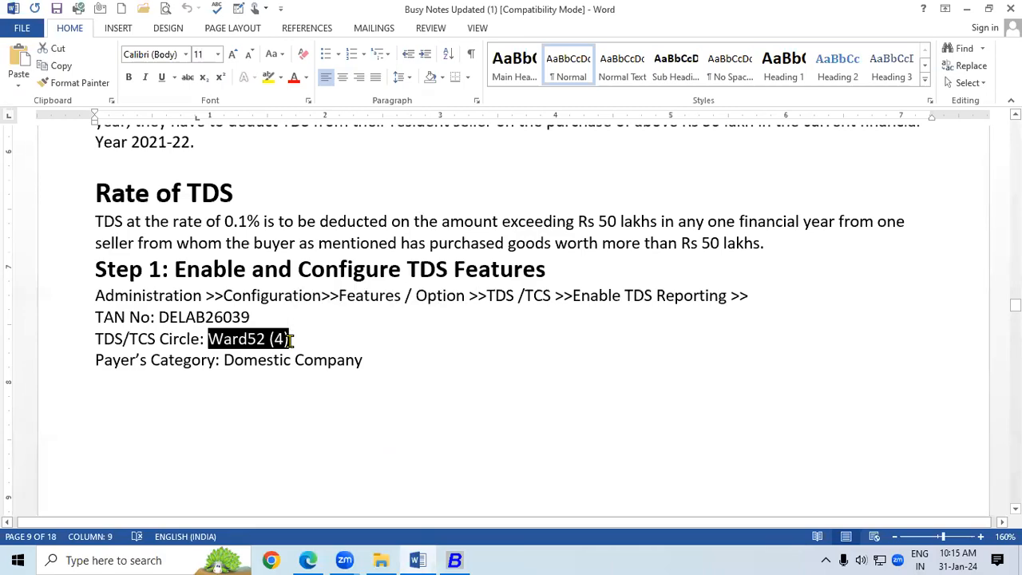
key(alt+Tab)
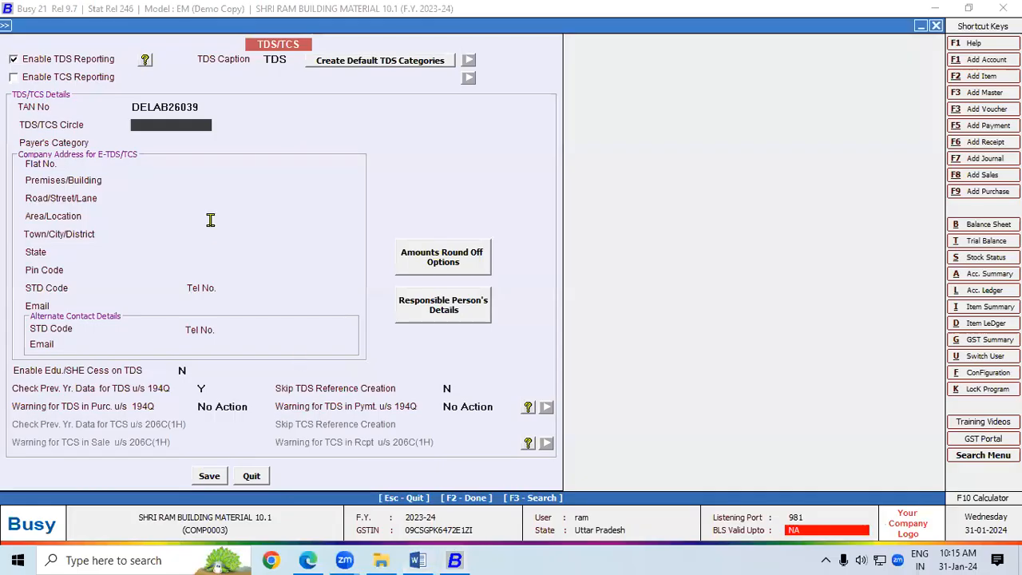
key(ctrl+v)
key(Return)
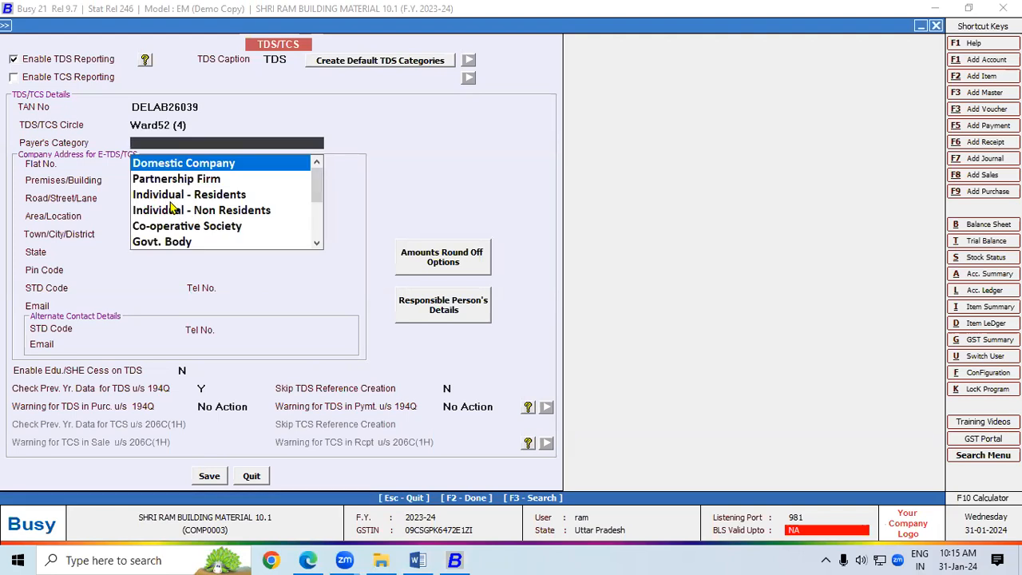
click(141, 164)
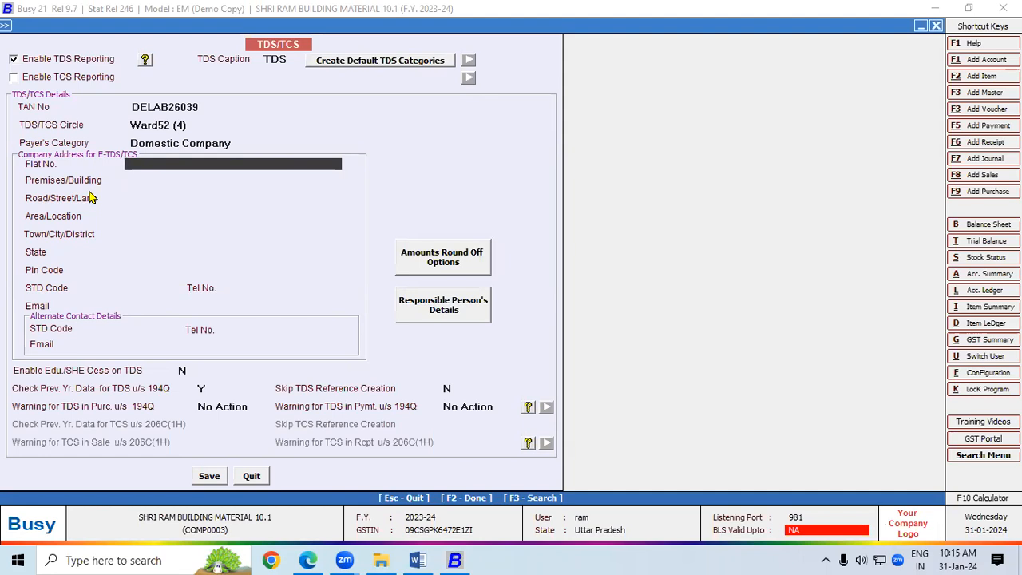
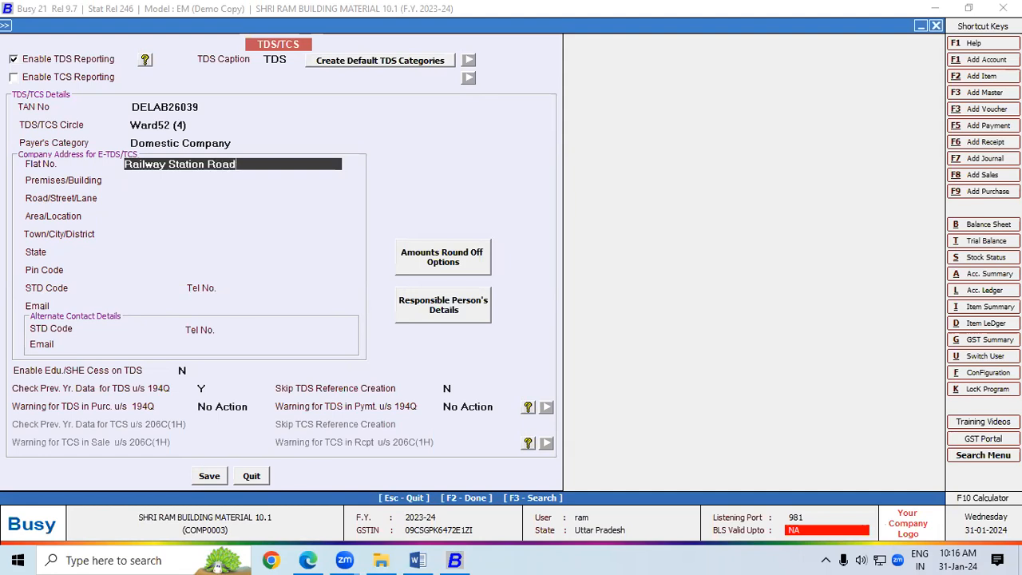
Step: Enter the company's four e-TDS address lines
key(Return)
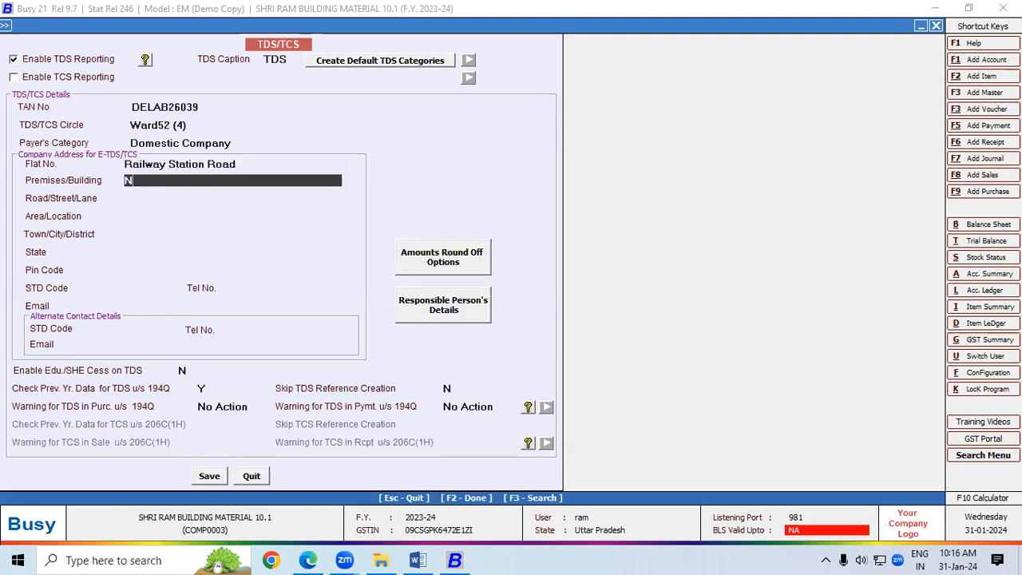
key(Return)
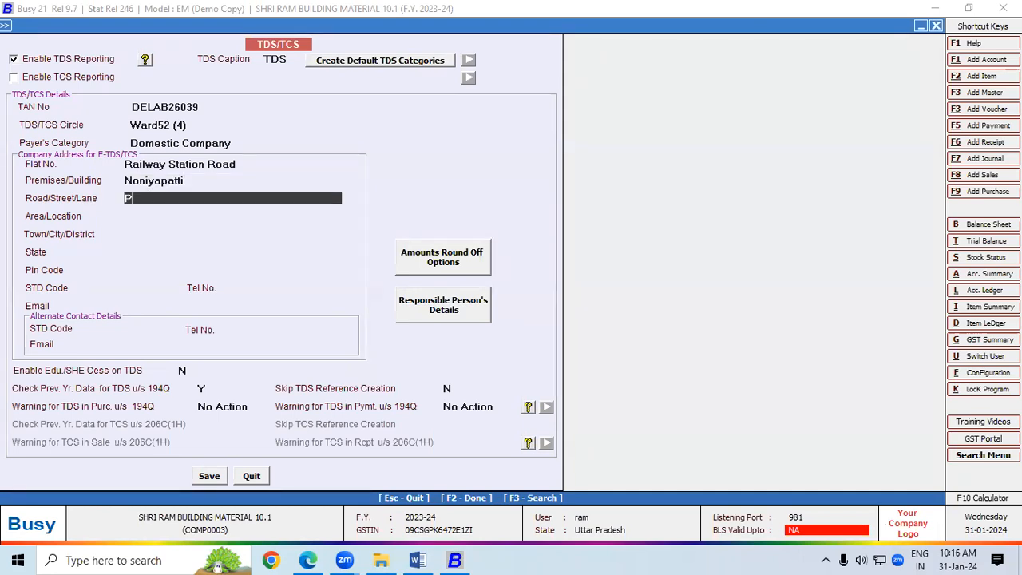
key(Return)
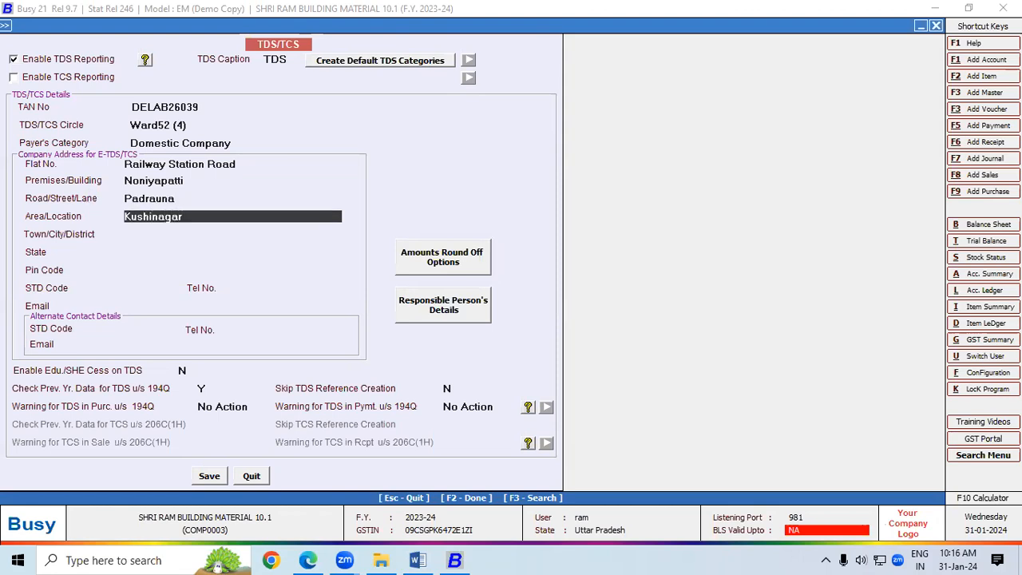
key(Return)
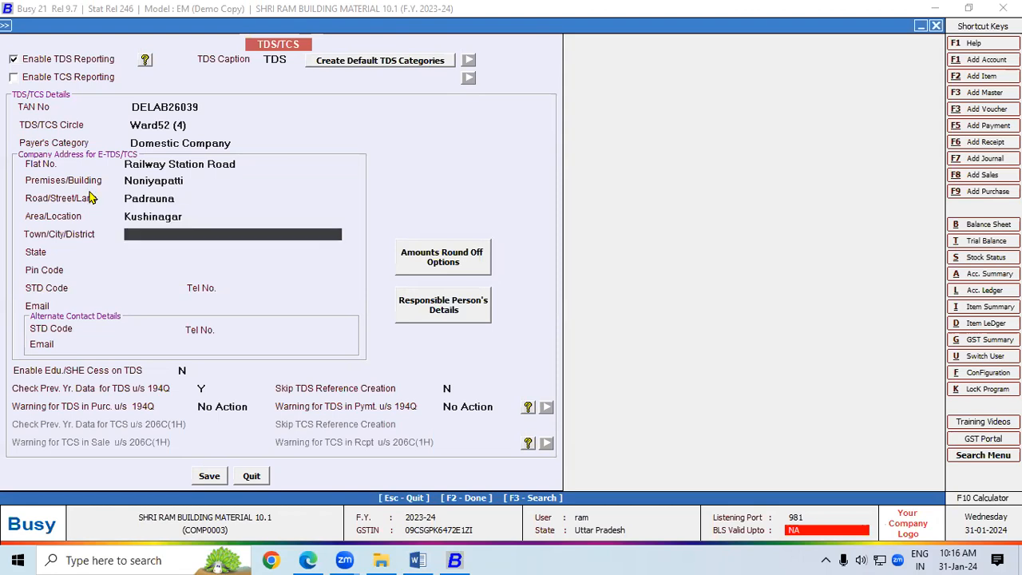
Step: Fill in the company's town, state UTTAR PRADESH and pin code
text(k)
key(BackSpace)
text(Kushinagar)
key(Return)
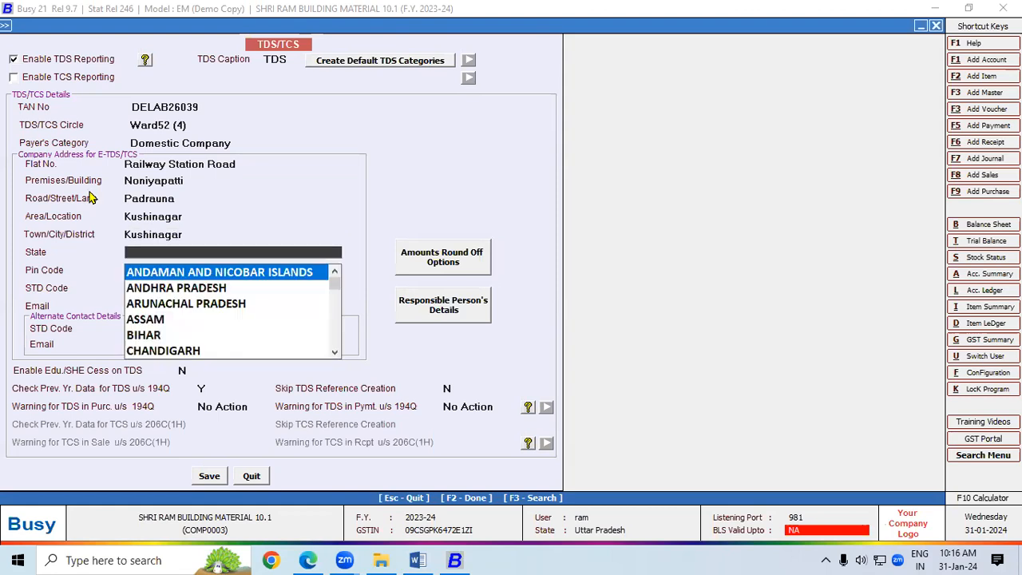
text(u)
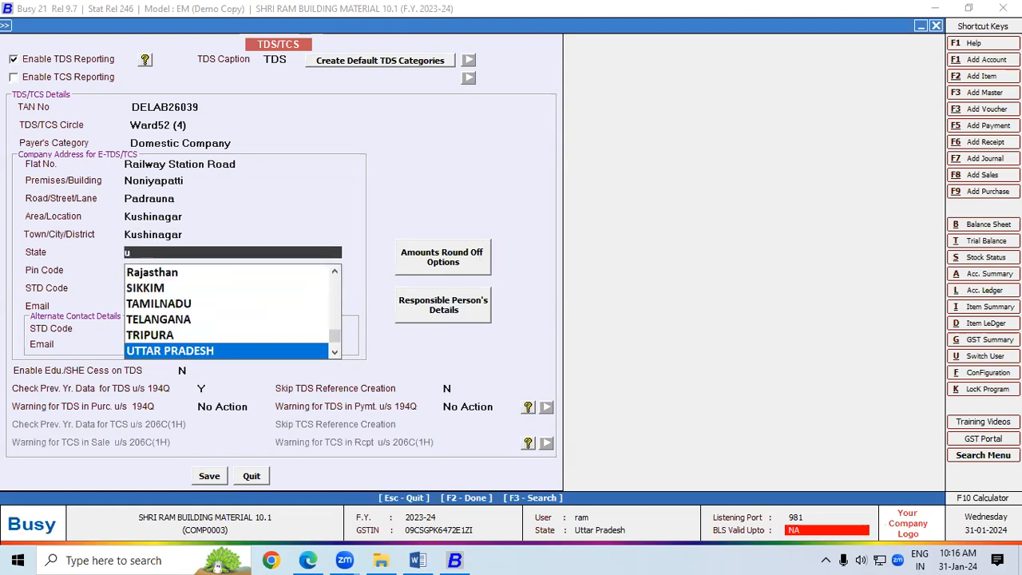
key(Return)
text(274304)
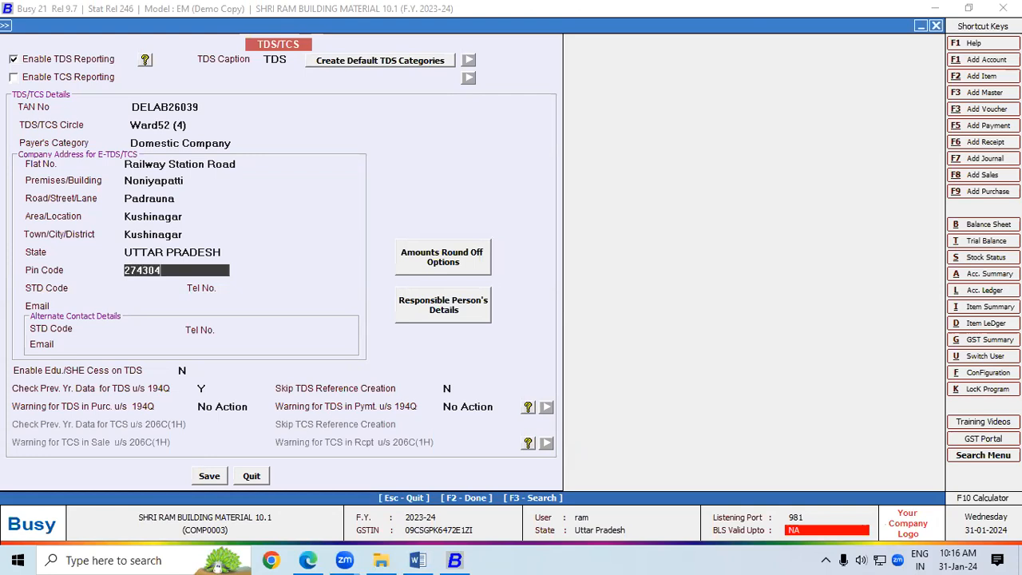
key(Return)
Step: Set the STD code to 05564, leaving telephone and email empty
text(044)
key(BackSpace)
key(BackSpace)
text(5564)
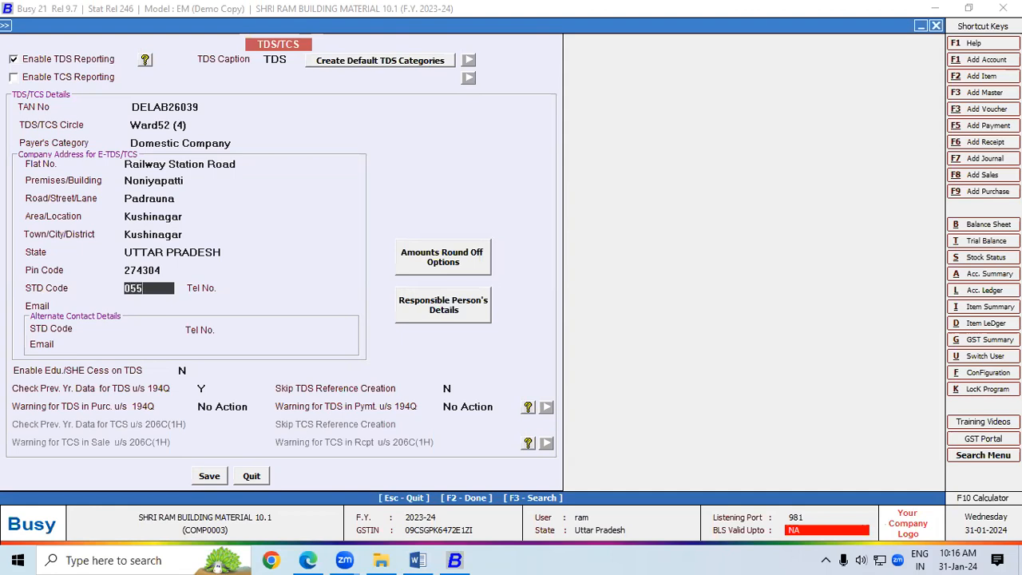
key(Return)
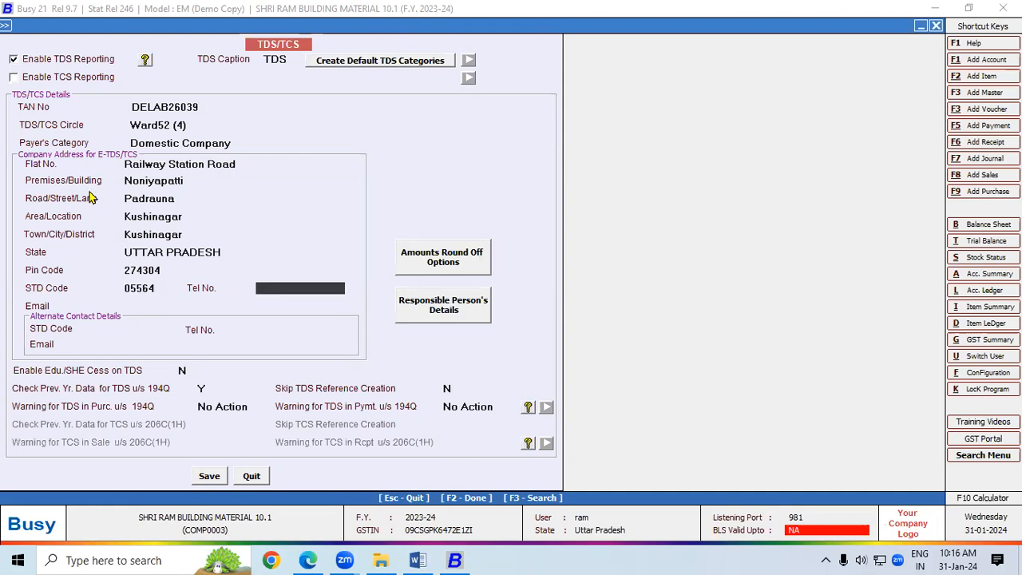
key(Return)
key(Return)
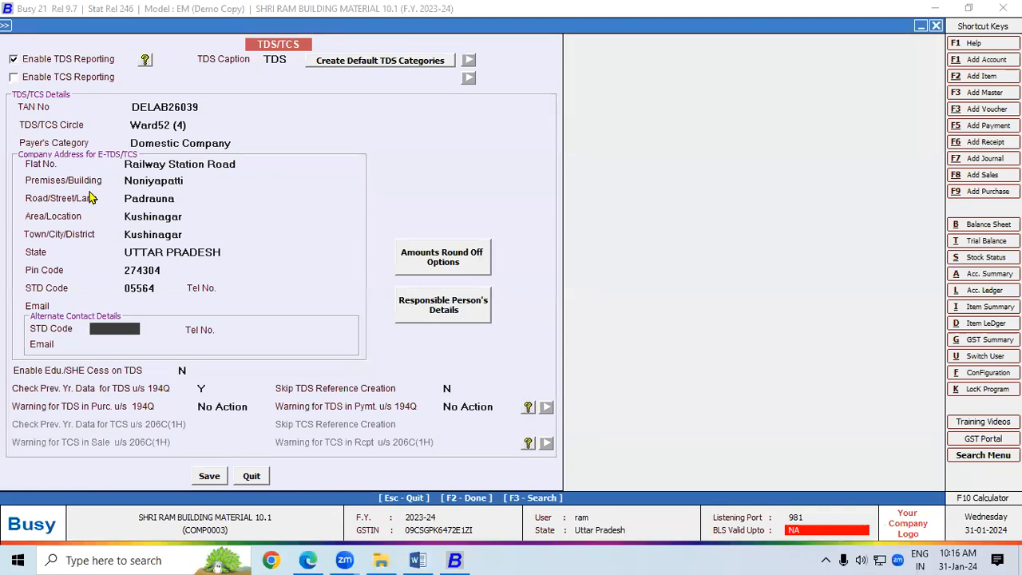
key(Return)
key(Return)
key(Return)
key(Return)
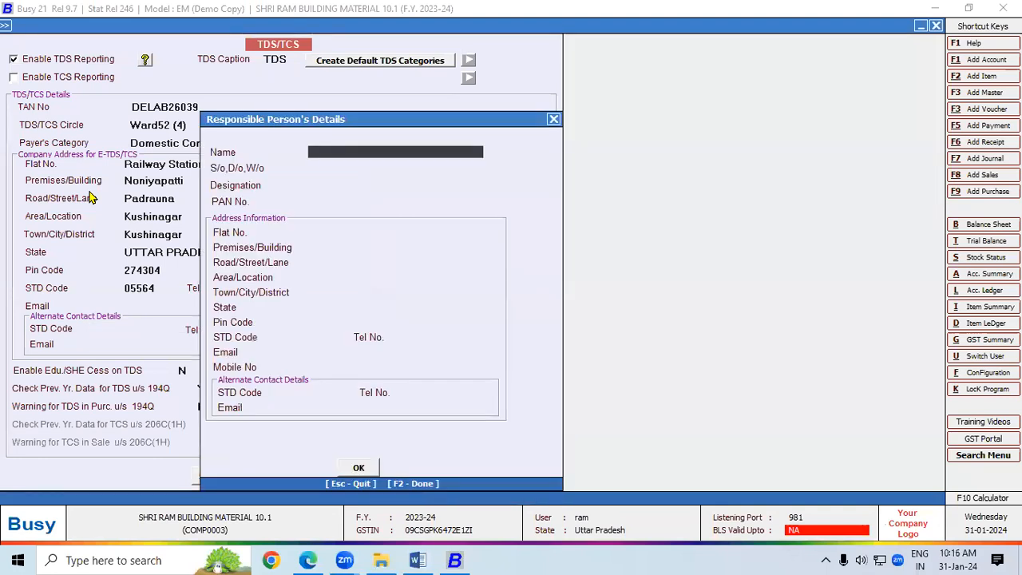
Step: Reopen the Responsible Person's Details dialog and enter the person's name
click(553, 119)
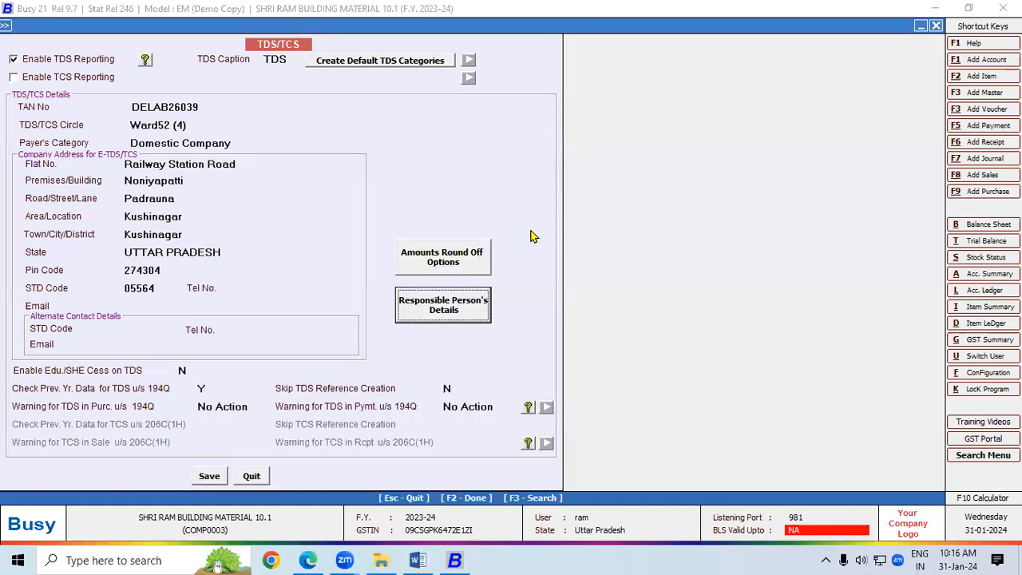
click(449, 309)
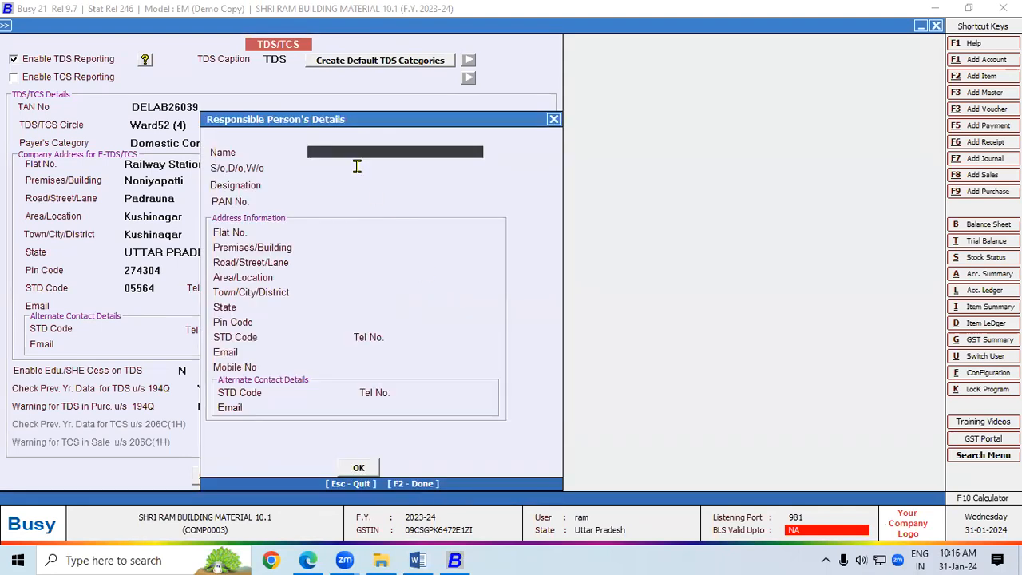
drag(327, 127, 172, 53)
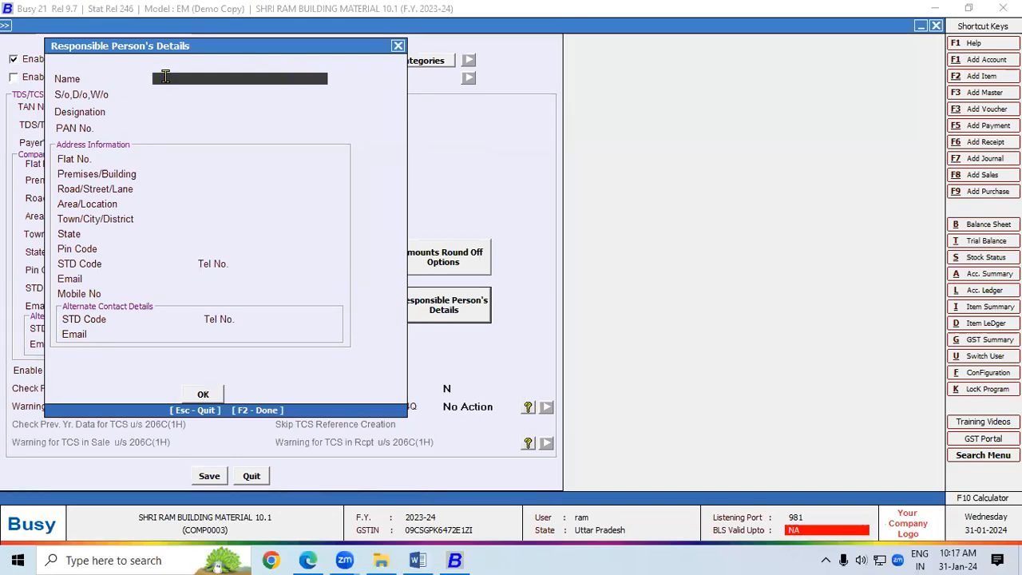
text(Mr Ramesh)
key(Return)
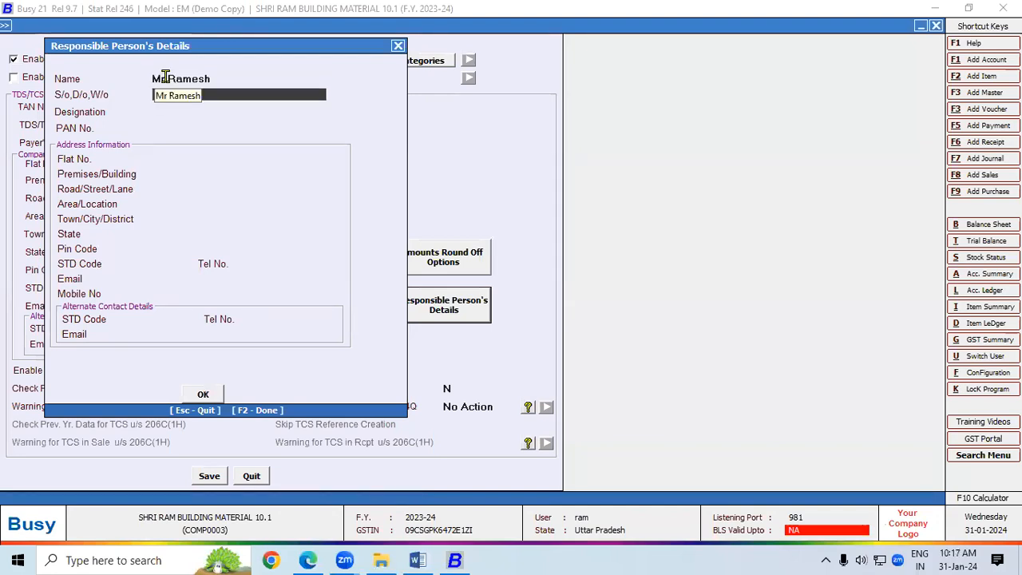
Step: Enter the parent's name, designation Accounts Head and the person's PAN
text(Mr)
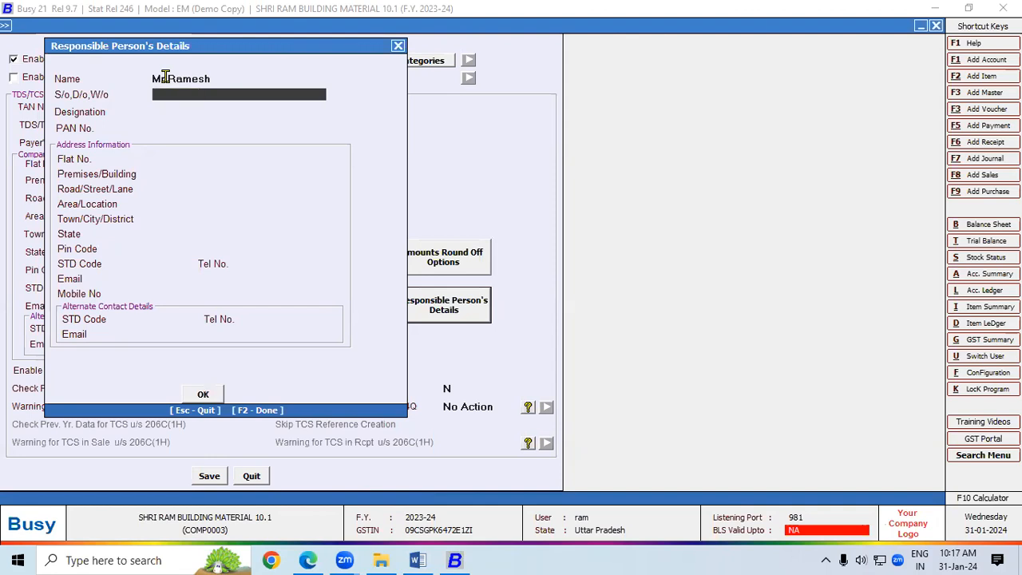
text( Suresh)
key(Return)
text(Accou)
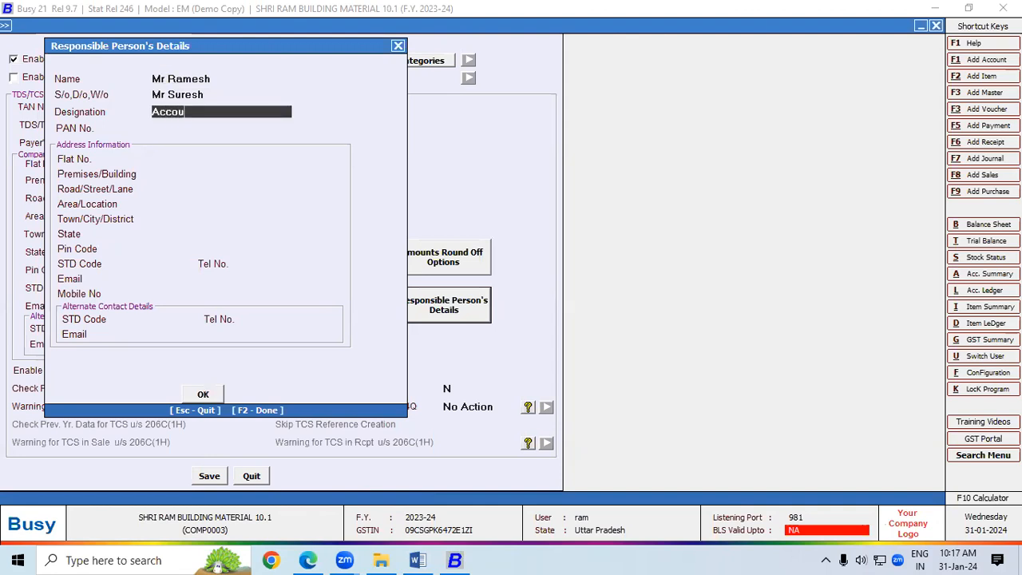
text(nts Head)
key(Return)
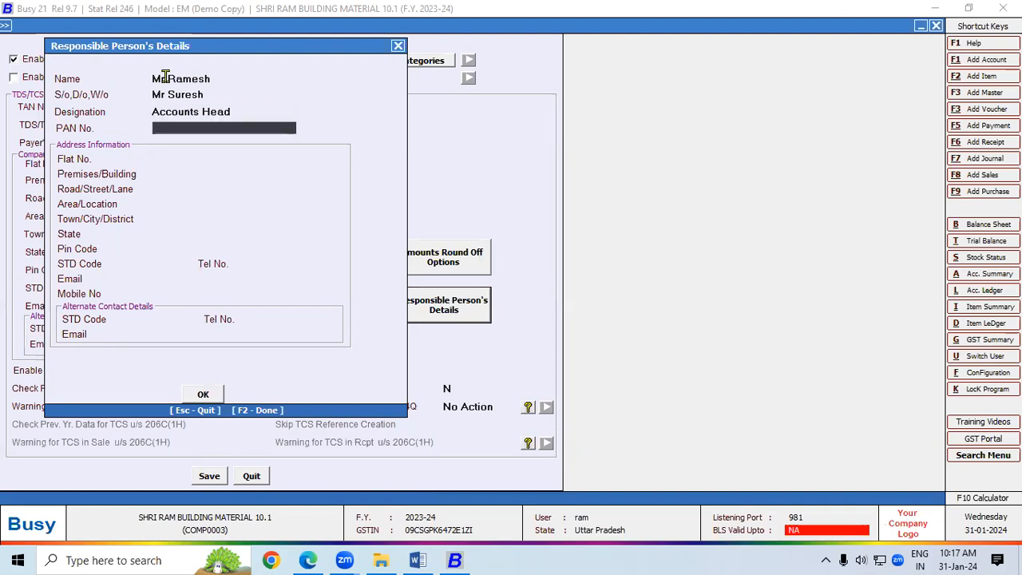
key(Return)
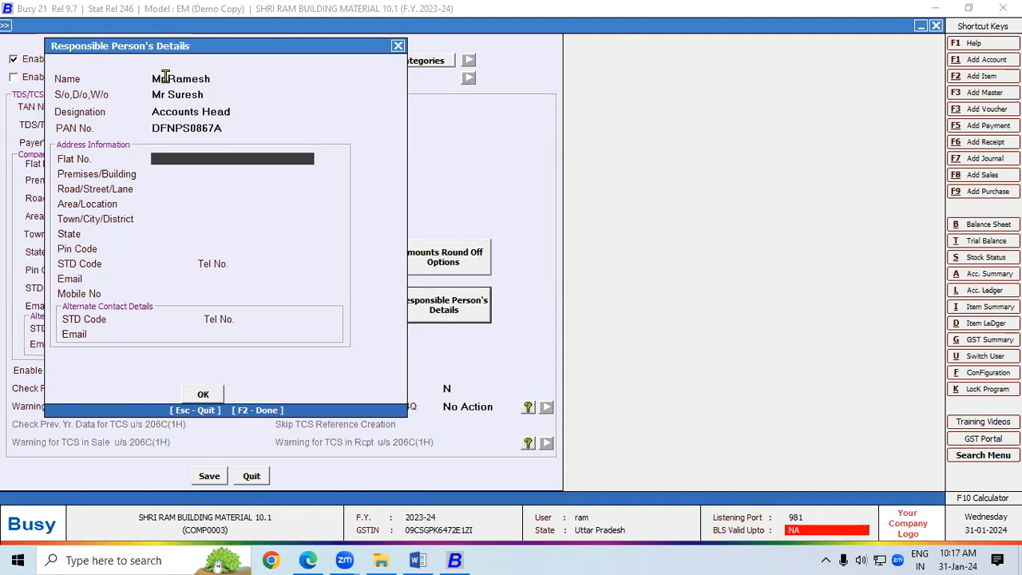
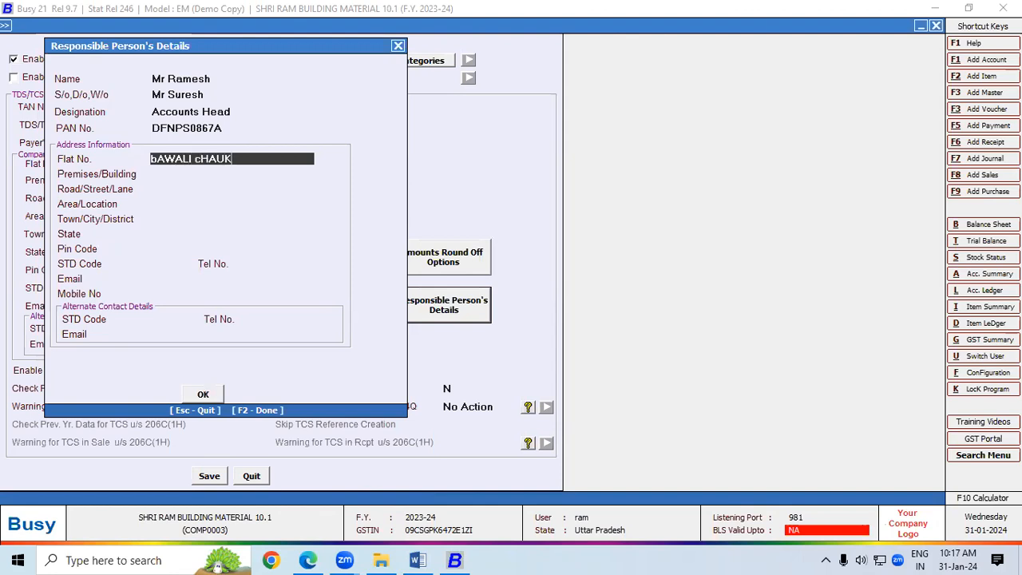
Step: Enter the responsible person's address lines
key(Return)
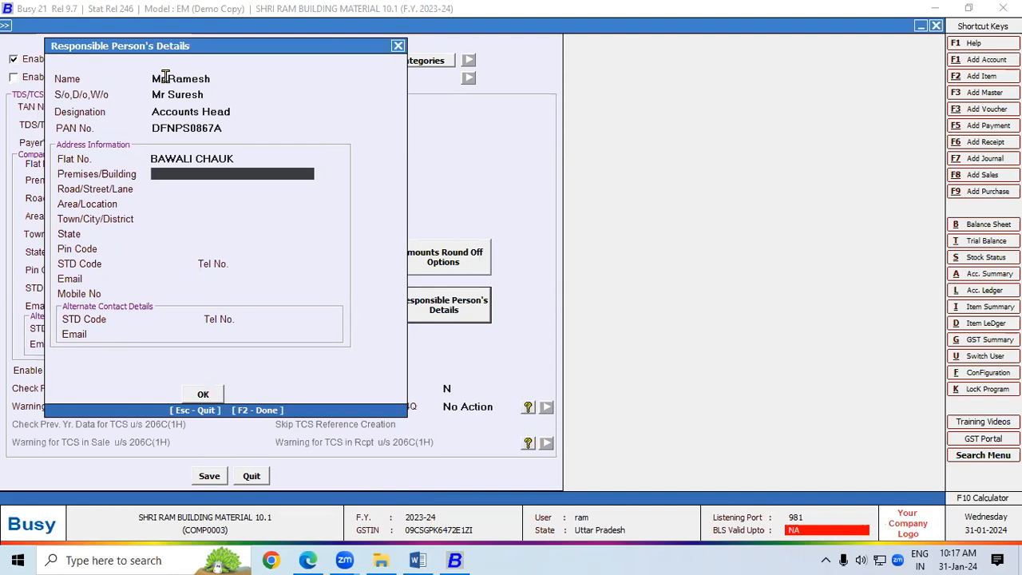
key(Return)
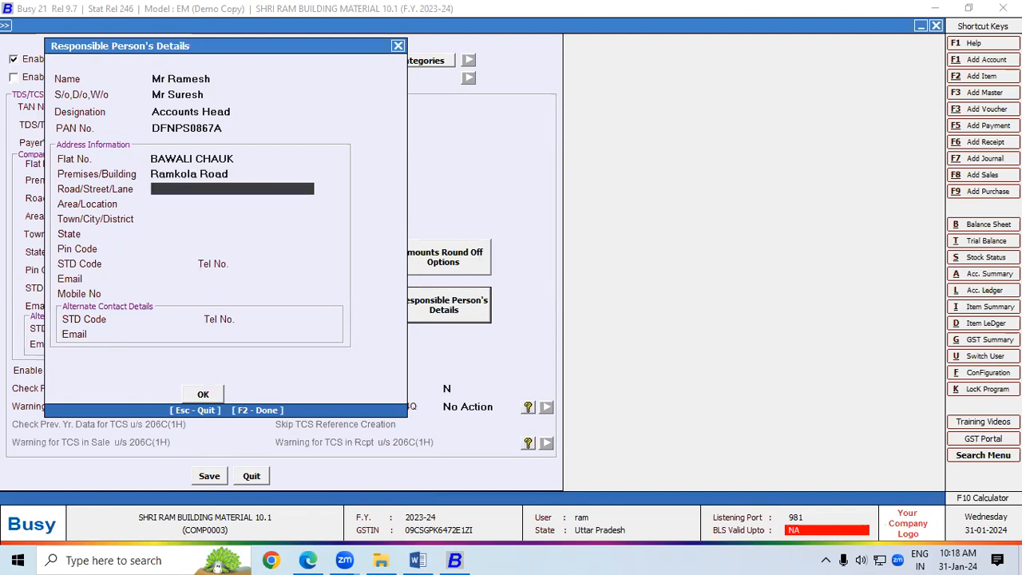
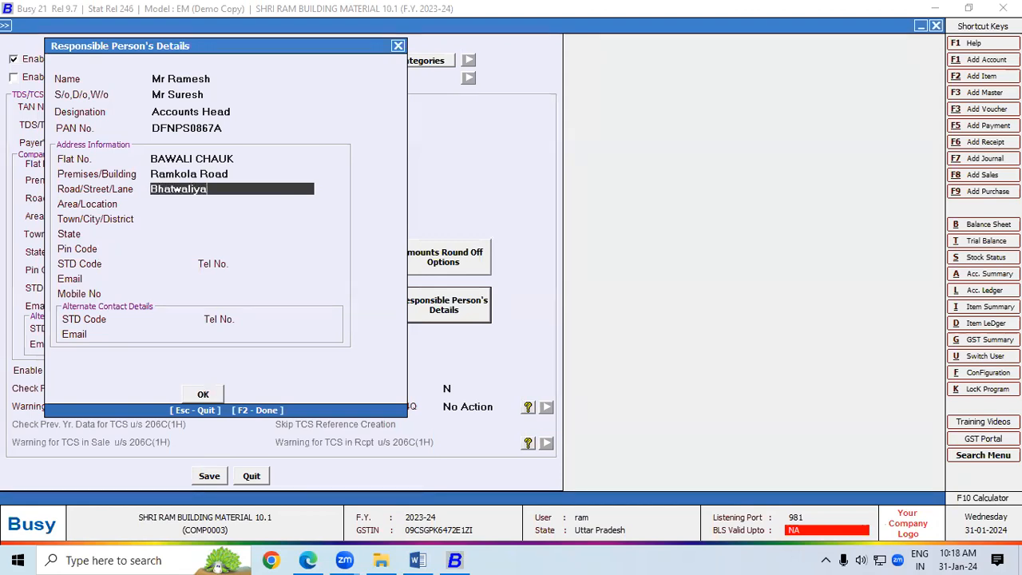
key(Return)
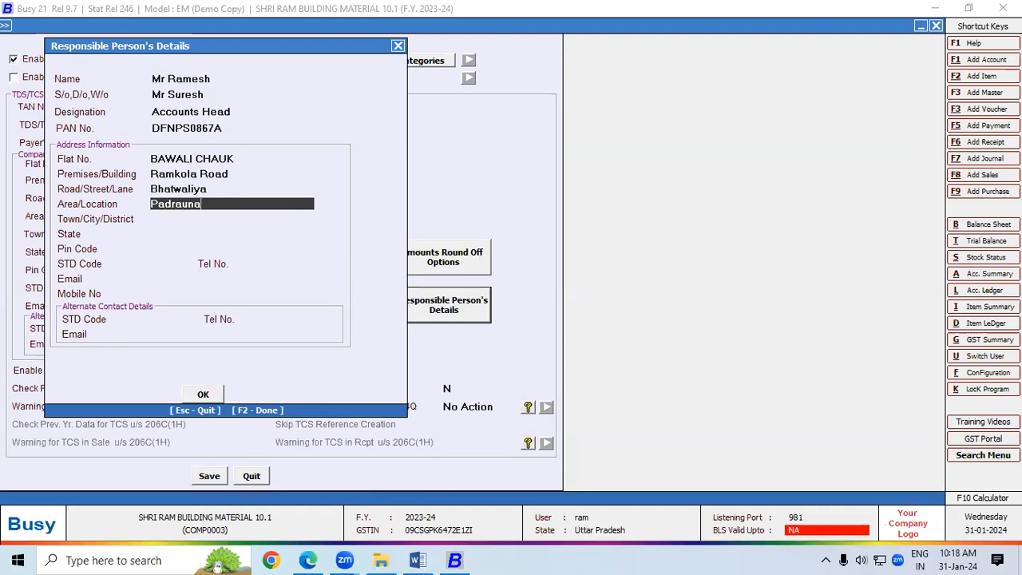
key(Return)
Step: Fill in the person's town, state UTTAR PRADESH, pin code and STD code 05564
text(Kushina)
text(ag)
key(BackSpace)
key(BackSpace)
text(gar)
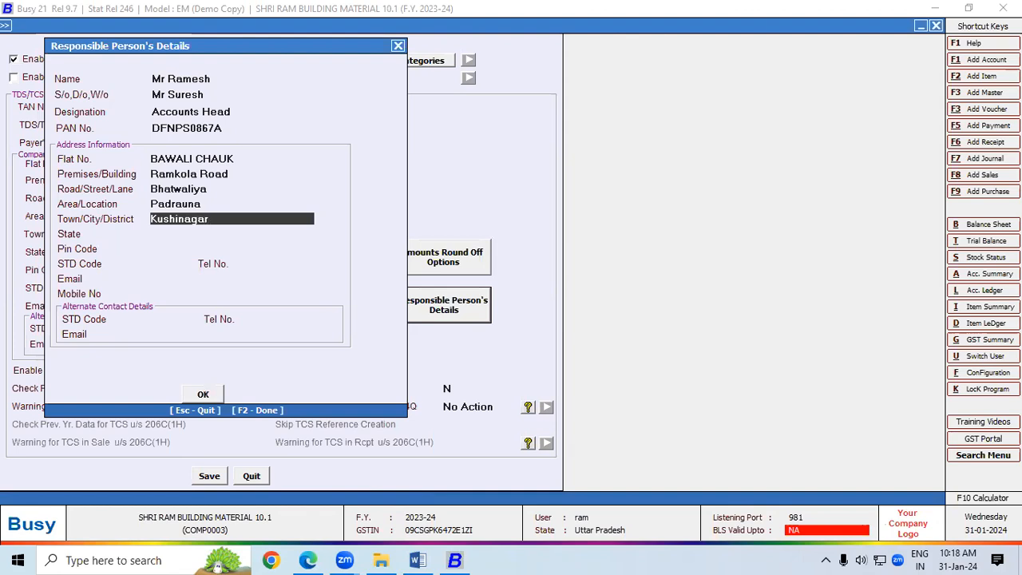
key(Return)
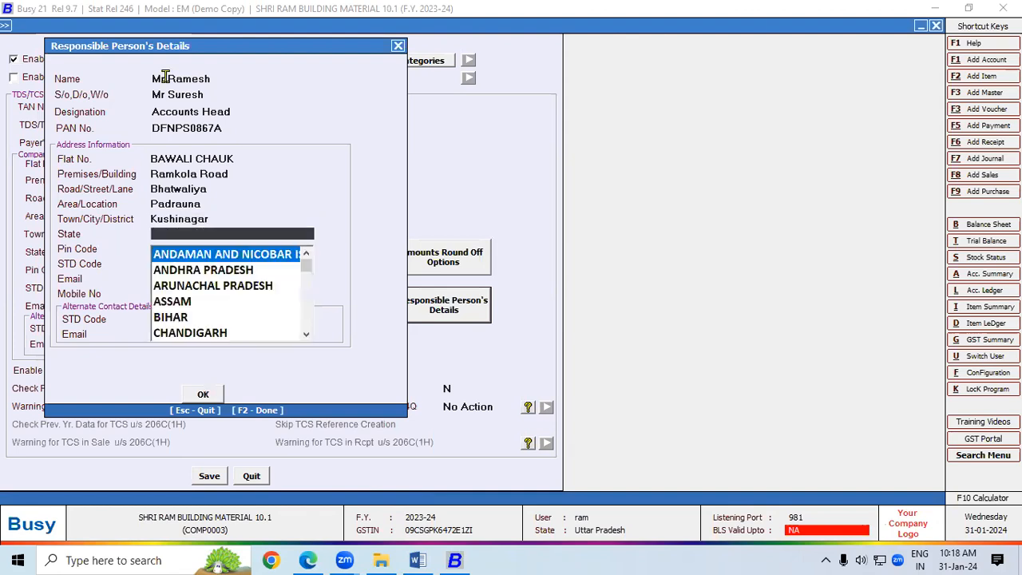
text(u)
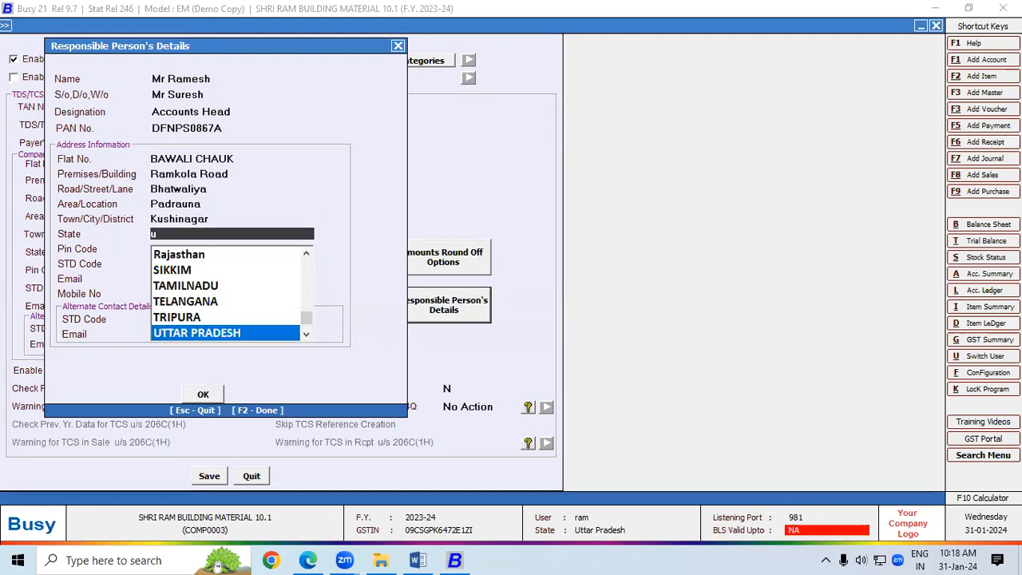
key(Return)
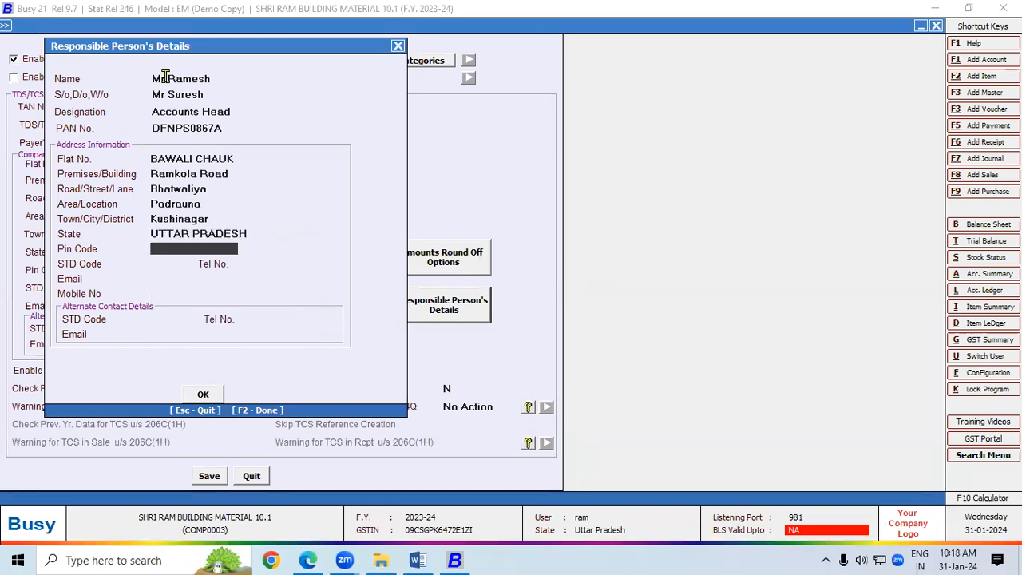
text(274304)
key(Return)
text(05564)
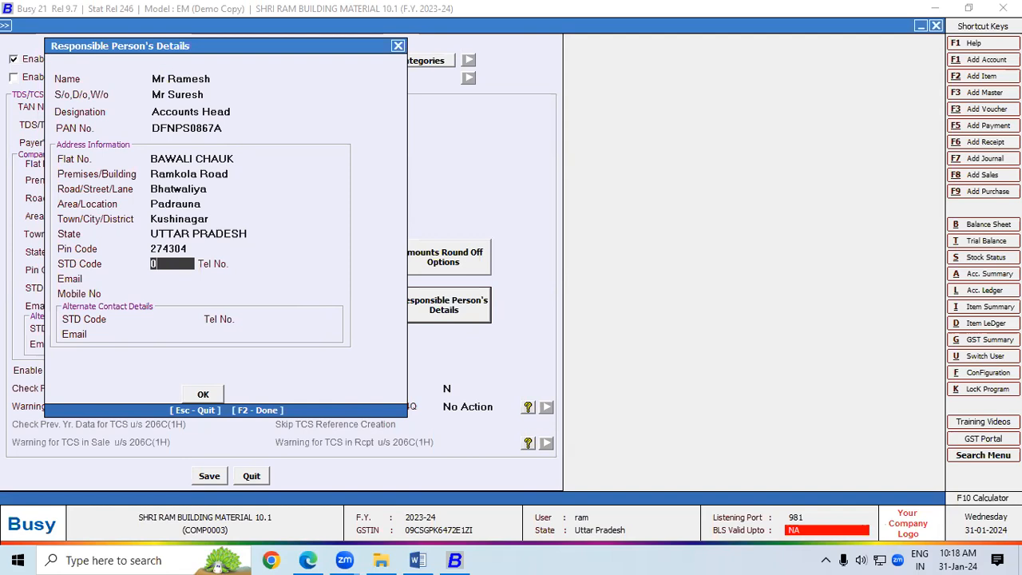
key(Return)
key(Return)
key(Return)
key(Return)
key(Return)
key(Return)
key(Return)
key(Return)
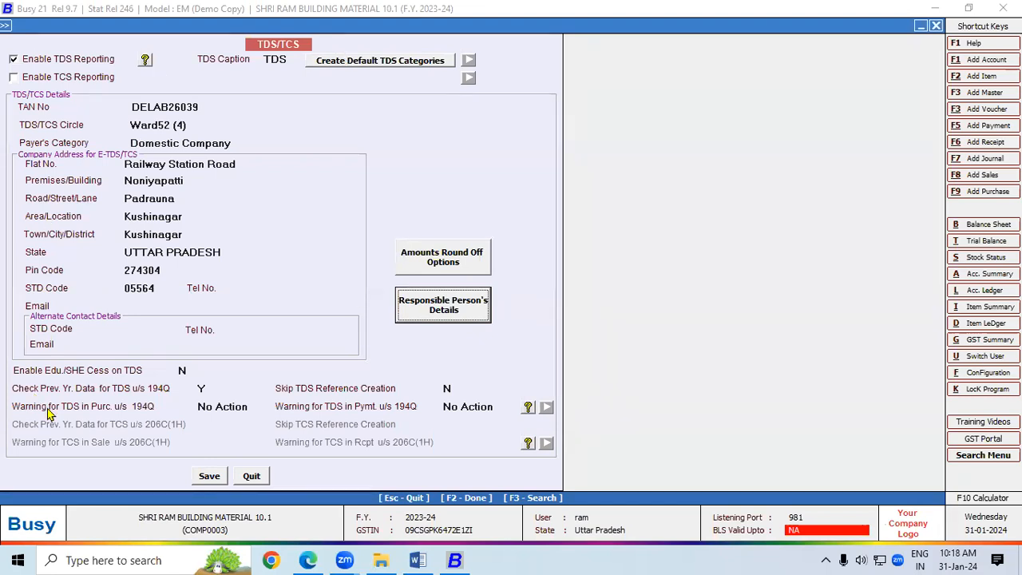
Step: Choose Warning Only in both u/s 194Q purchase and payment warning dropdowns, then save
click(219, 408)
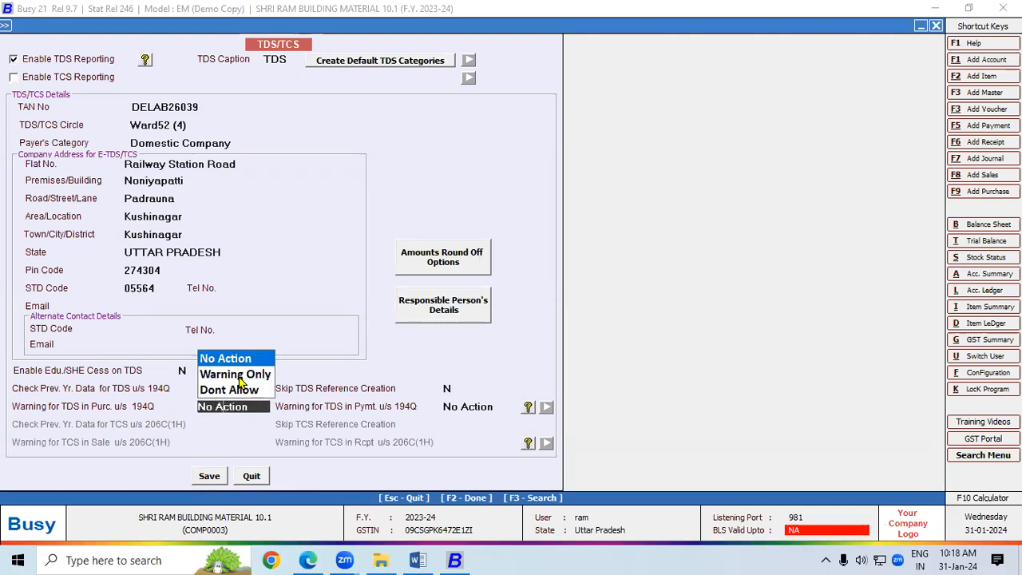
click(239, 381)
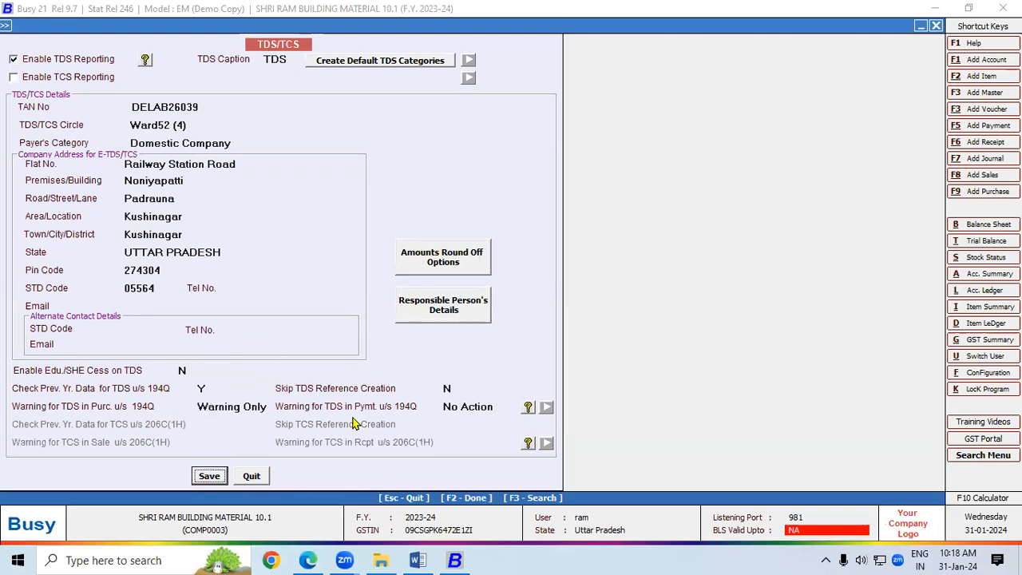
click(478, 407)
click(479, 380)
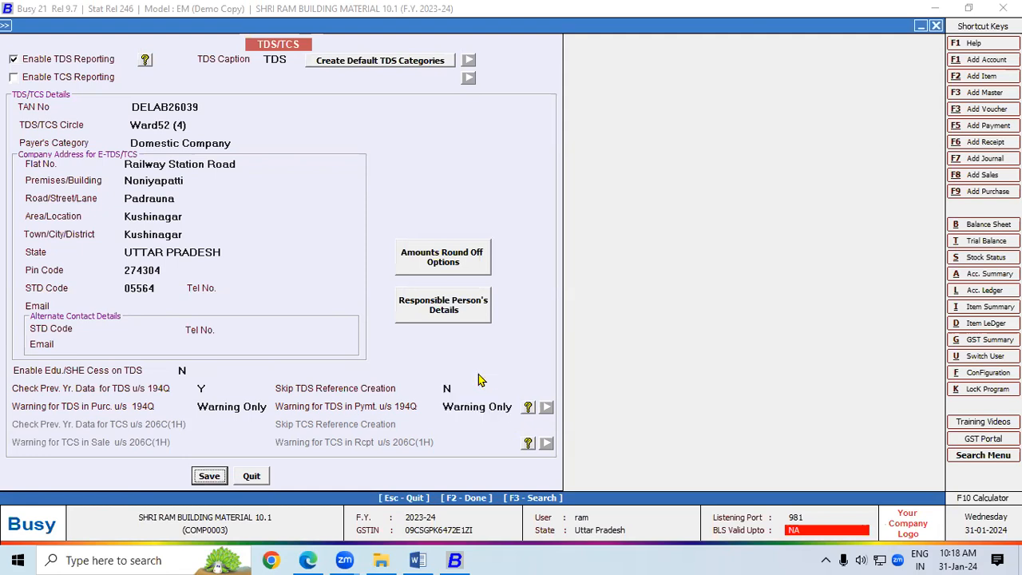
click(208, 477)
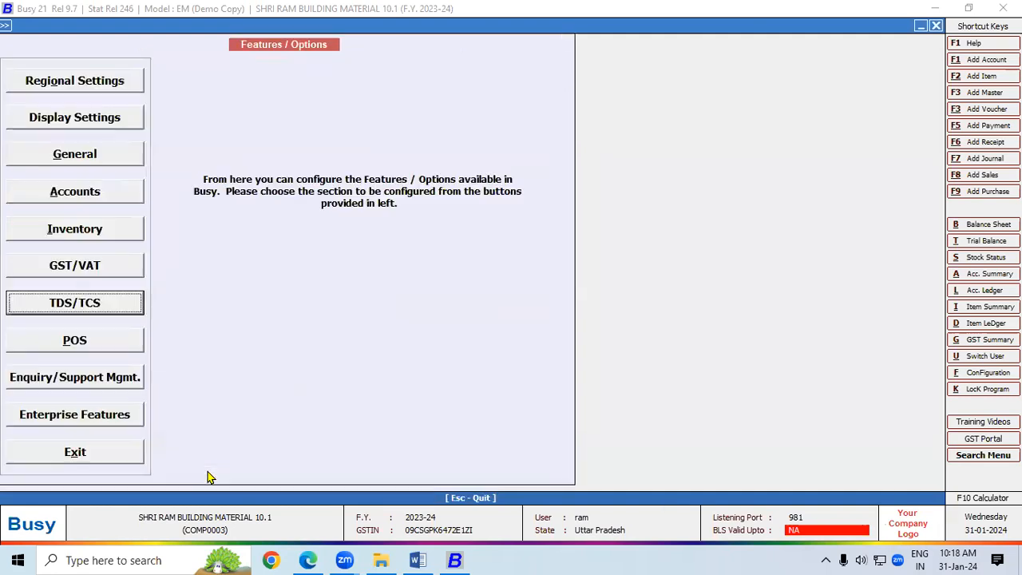
Step: Close Features / Options and go to Masters > Account > Add
click(109, 459)
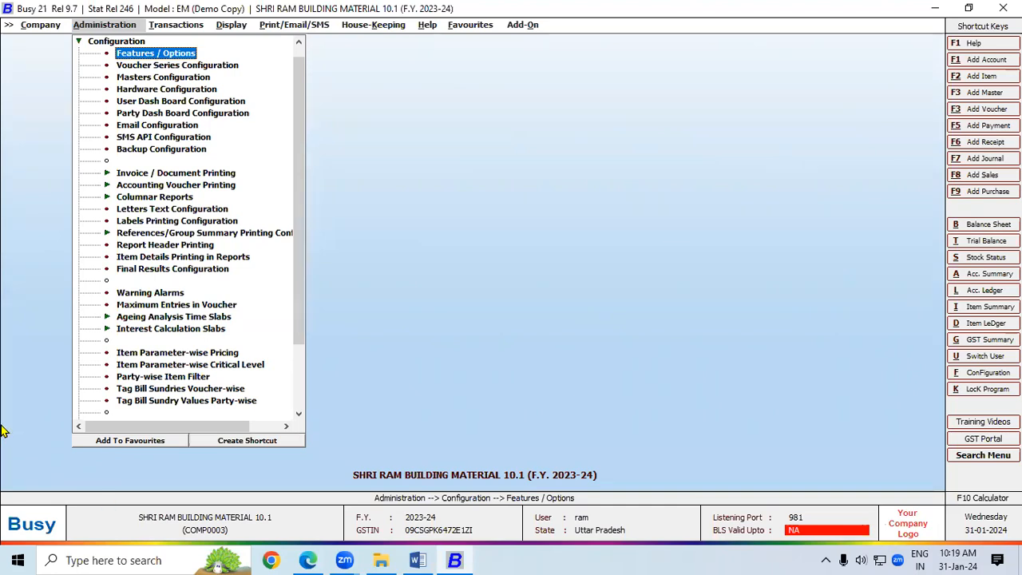
click(83, 42)
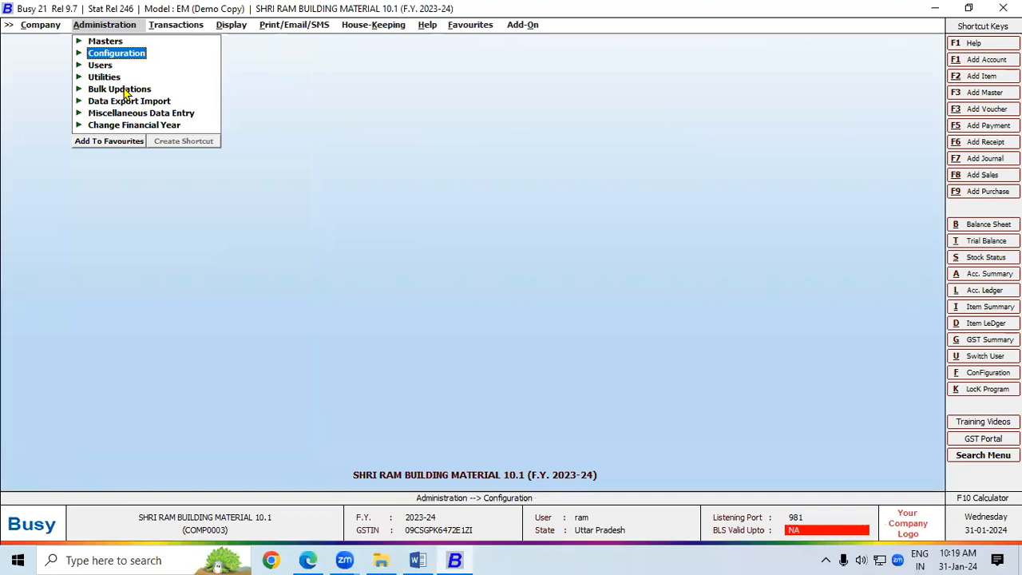
click(107, 42)
click(124, 54)
click(152, 66)
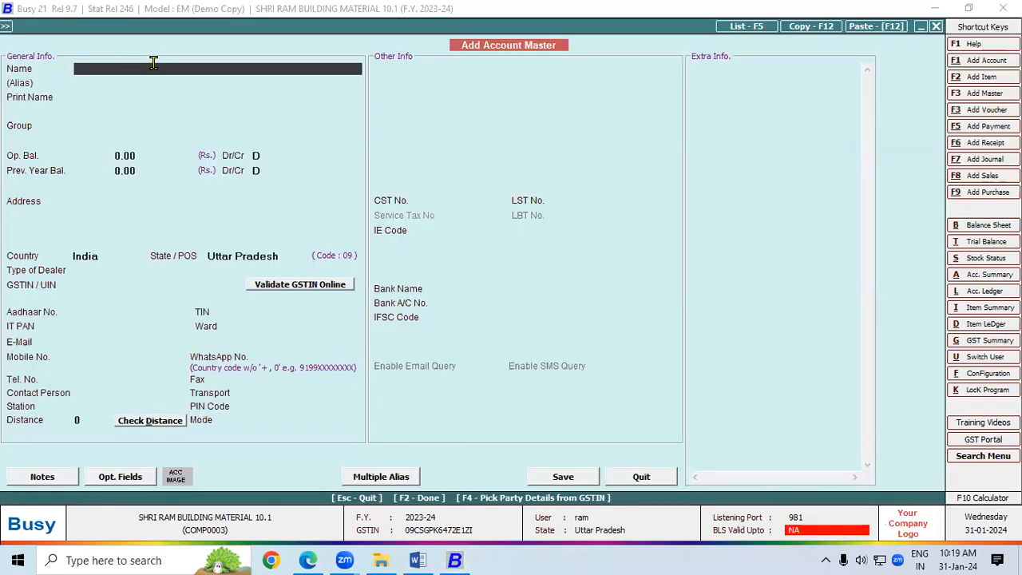
Step: Enter ABC Traders as account name and print name, typing 'sun' for the group
text(ABC Traders)
key(Return)
key(Return)
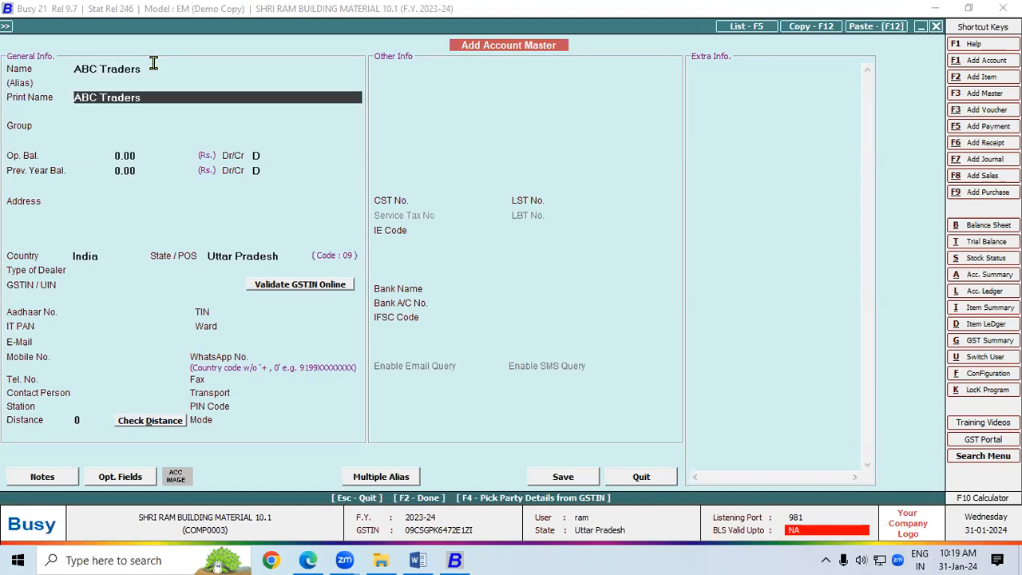
key(Return)
text(sun)
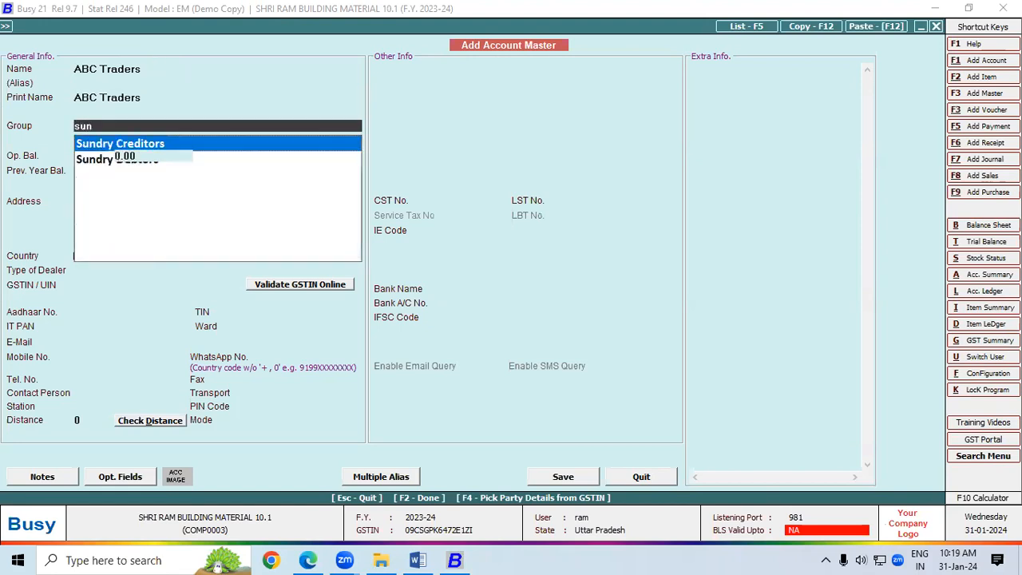
key(Return)
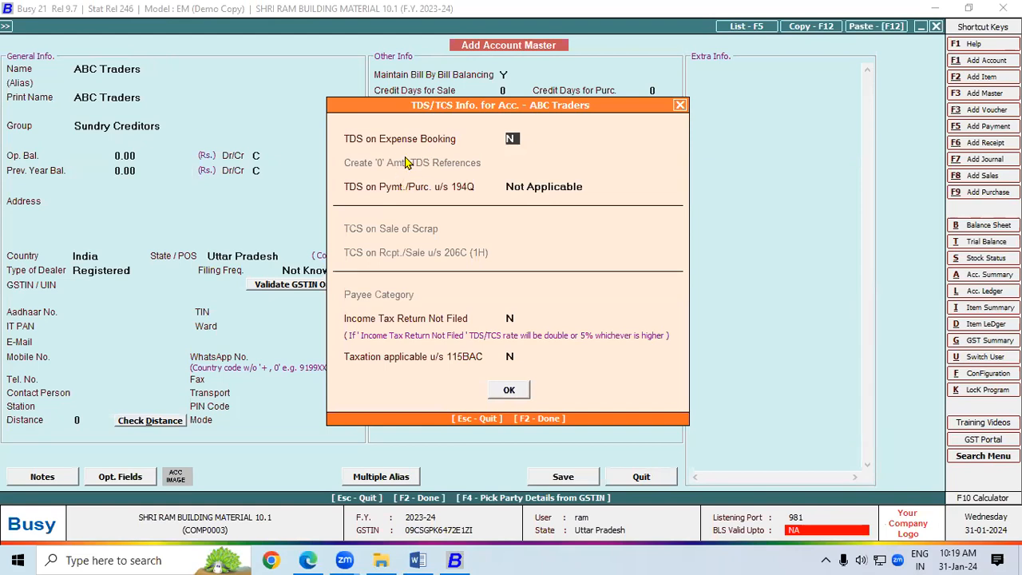
Step: Set TDS u/s 194Q to Applicable after limit with Domestic Company as payee category
click(518, 187)
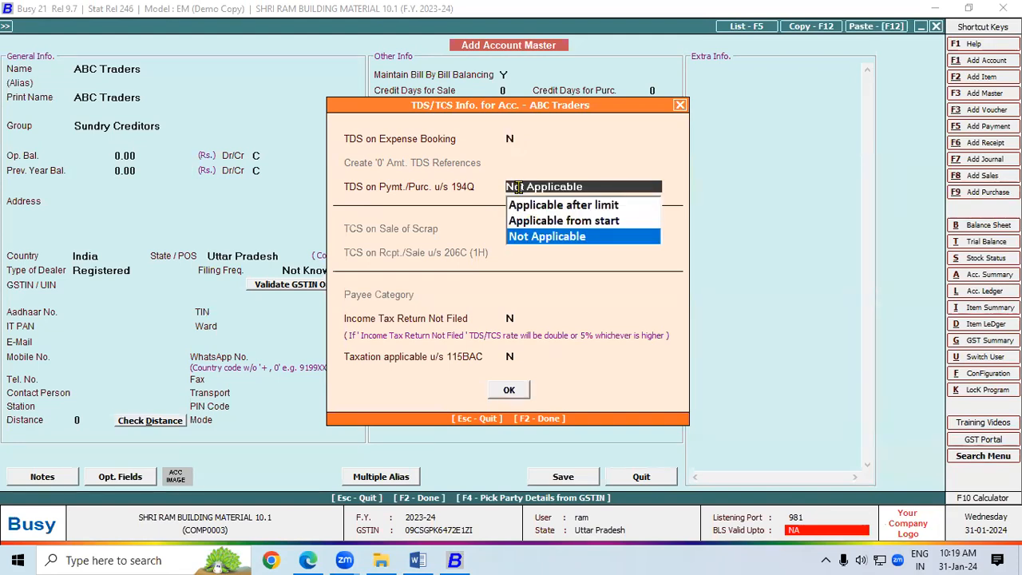
key(Up)
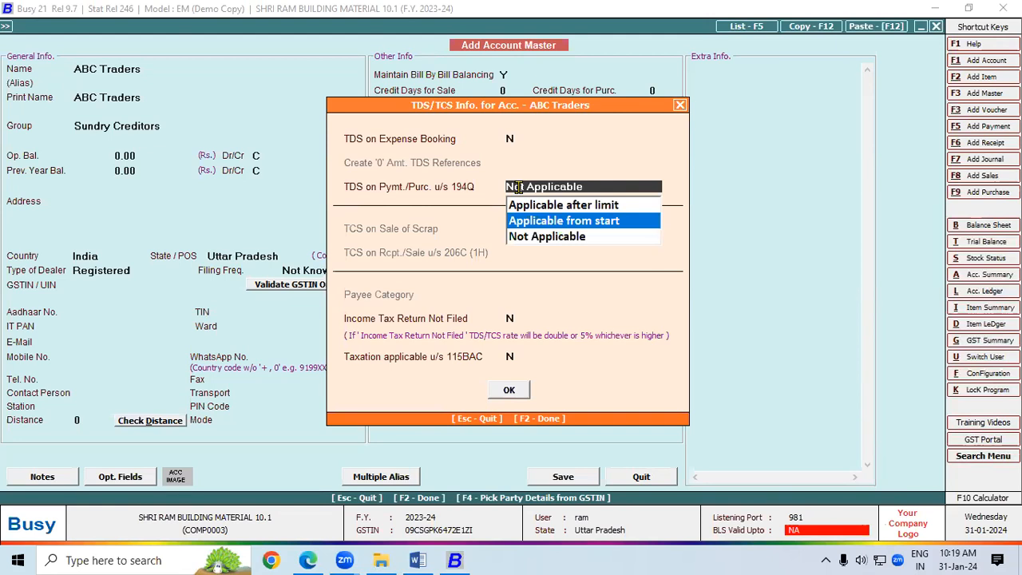
key(Up)
key(Return)
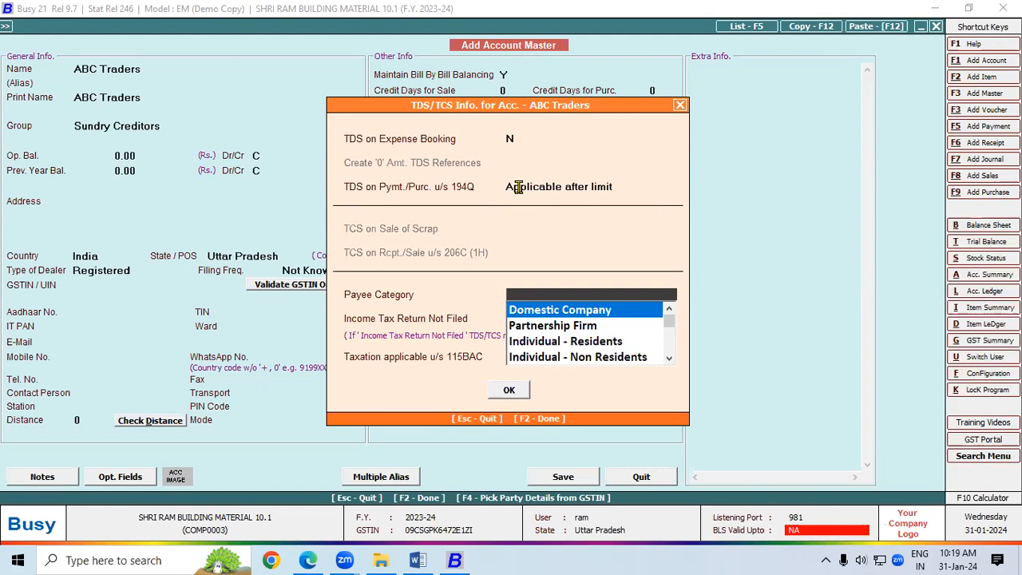
key(Return)
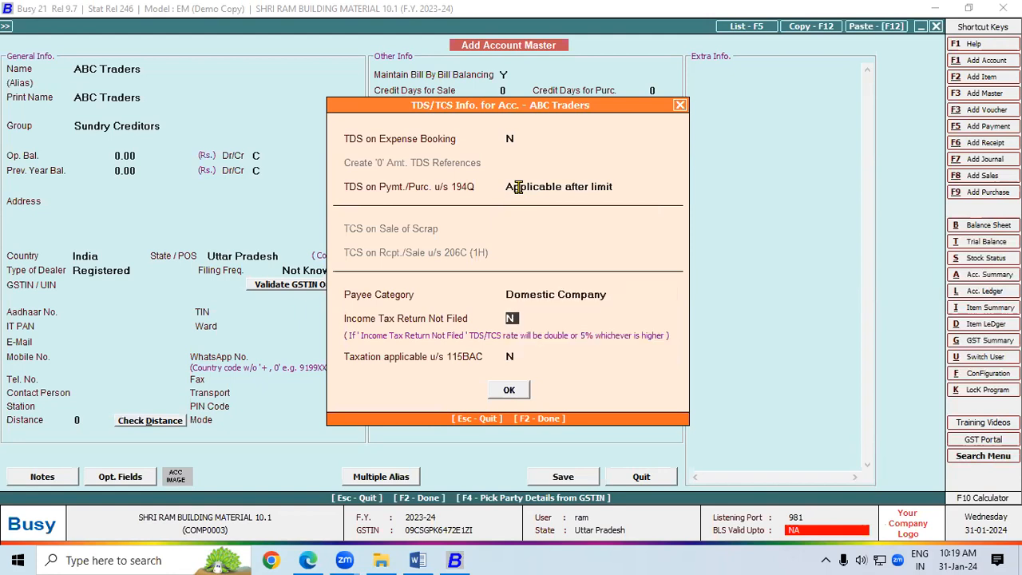
Step: Confirm the TDS/TCS settings, then save ABC Traders as a Registered dealer with its GSTIN, auto-filling the PAN
click(509, 391)
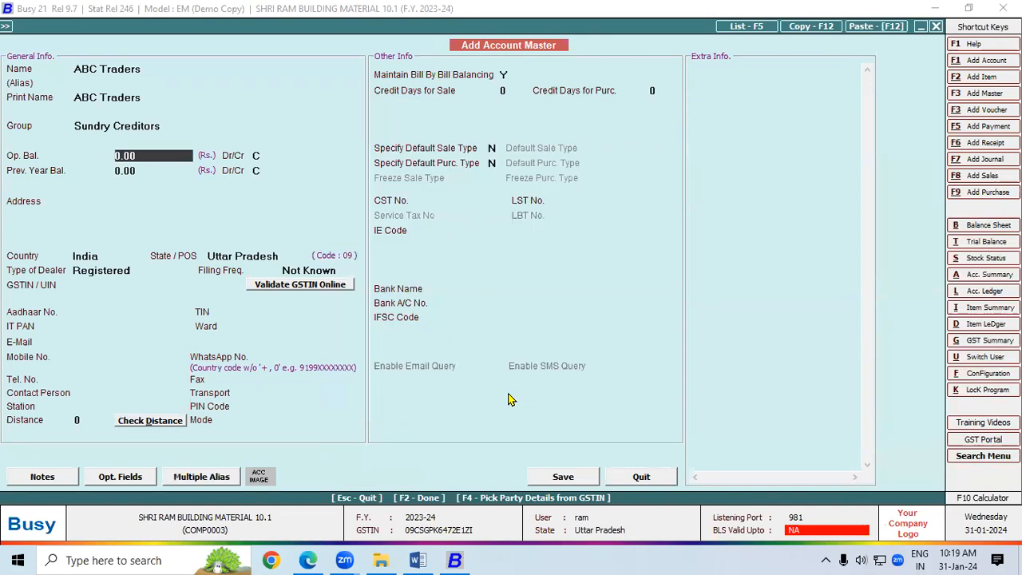
click(132, 272)
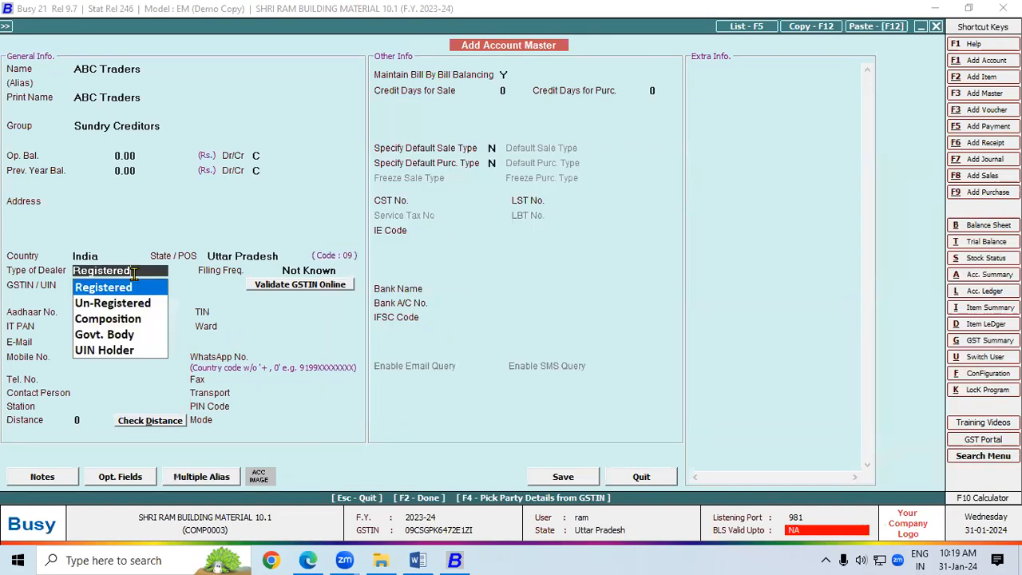
click(112, 290)
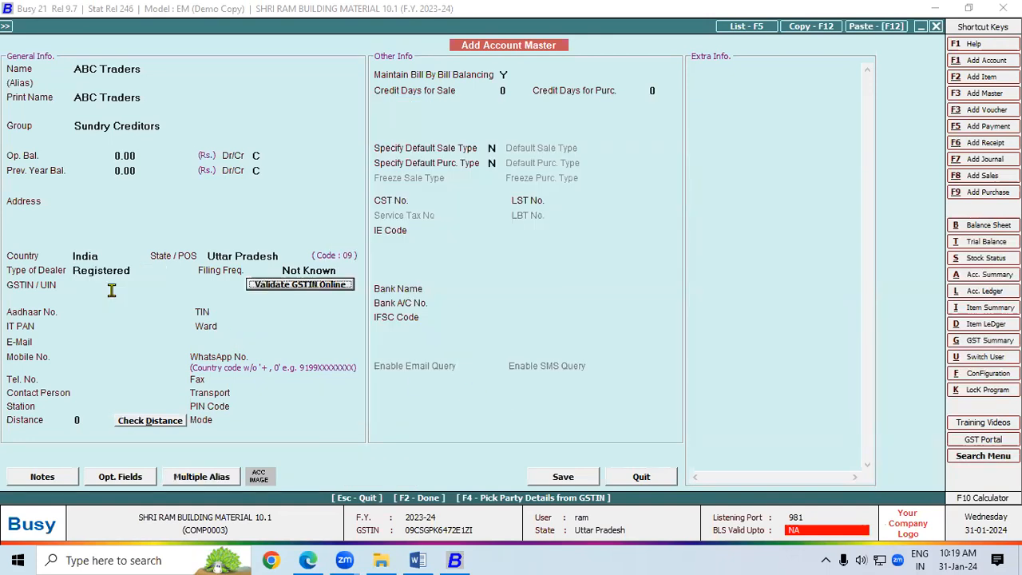
click(112, 290)
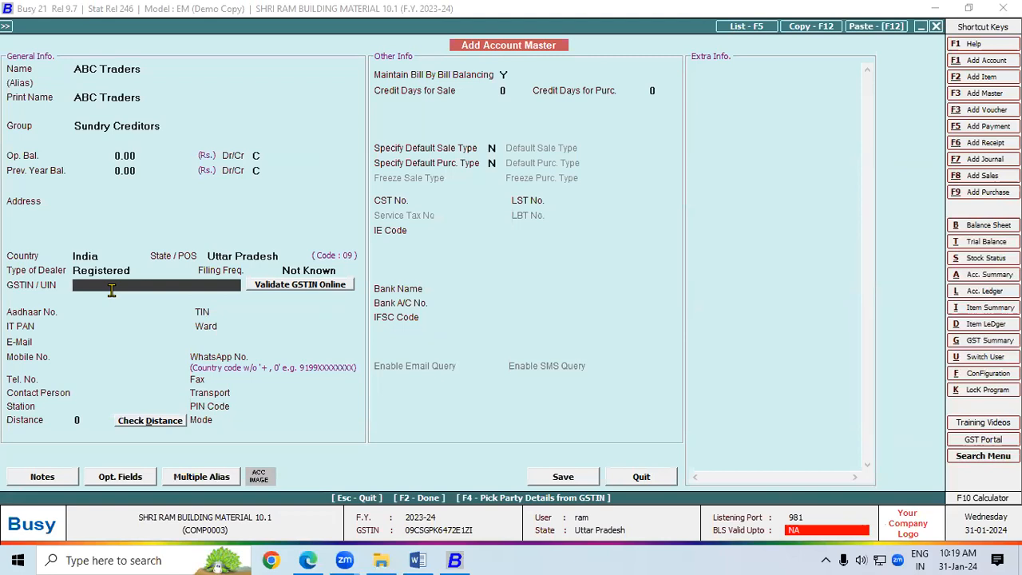
key(Return)
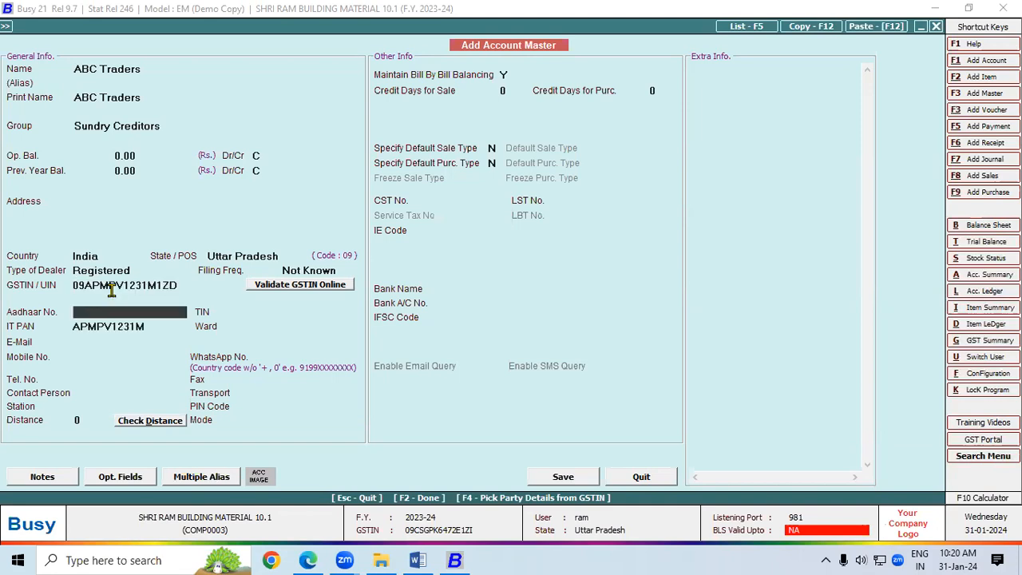
click(563, 477)
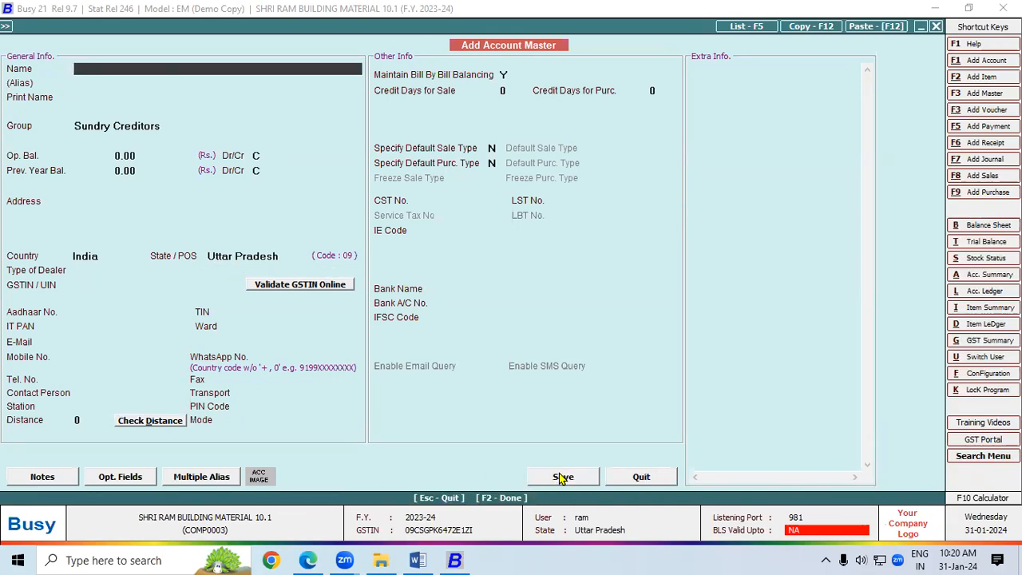
Step: Close the blank new-account form and open Masters > Account > Modify to list existing accounts
key(Escape)
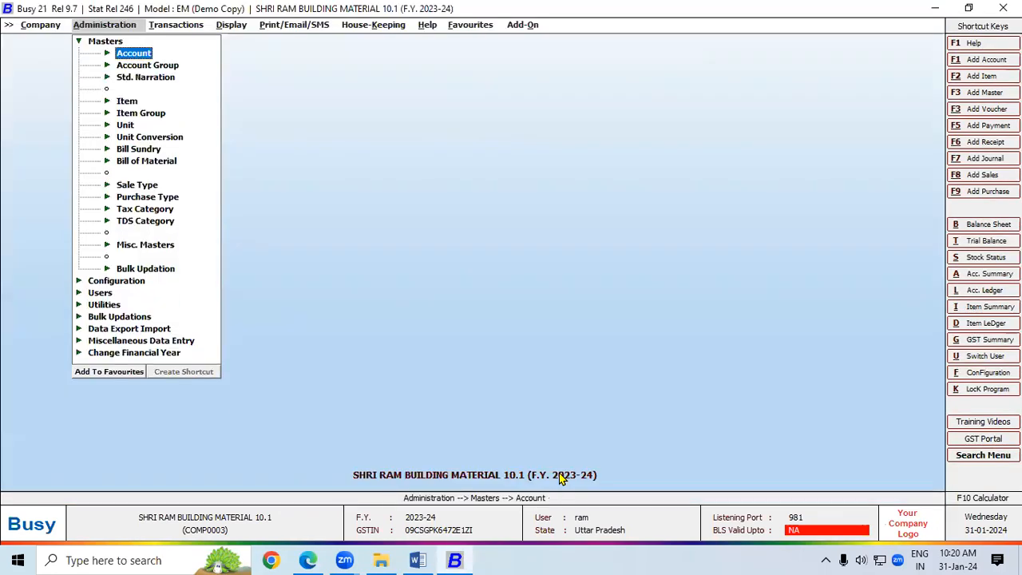
key(Escape)
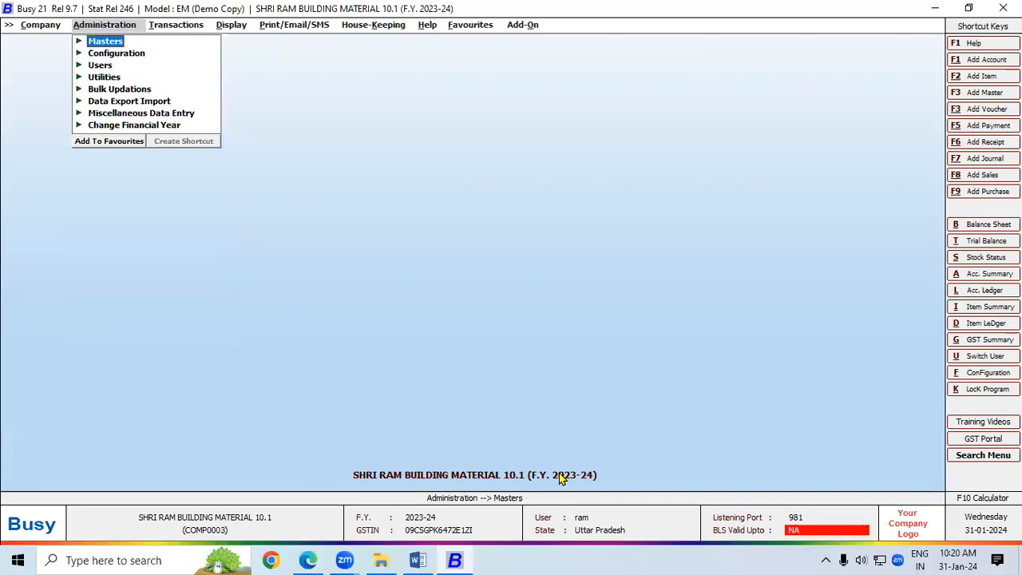
click(558, 75)
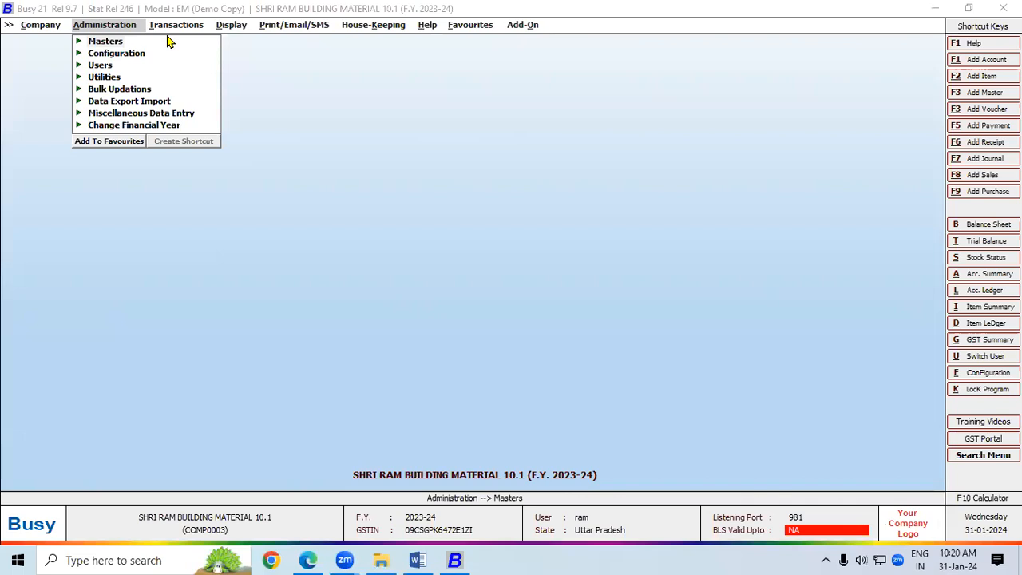
click(121, 44)
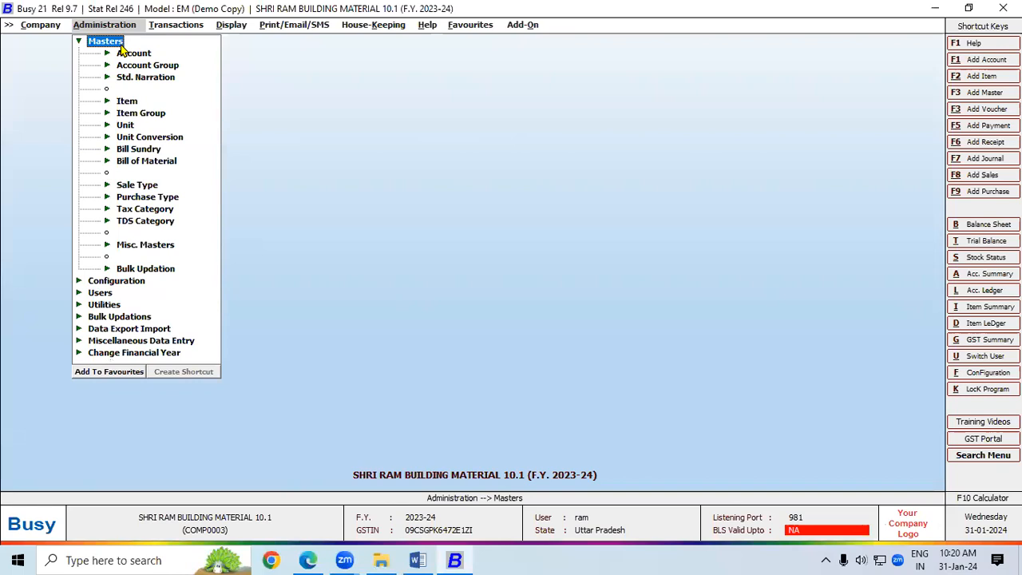
click(124, 53)
click(156, 77)
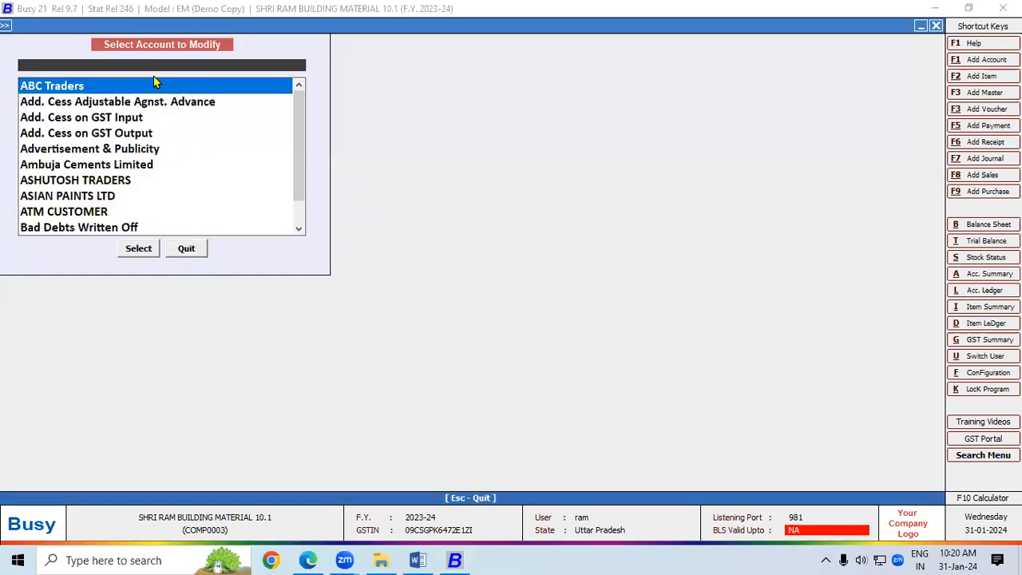
click(140, 248)
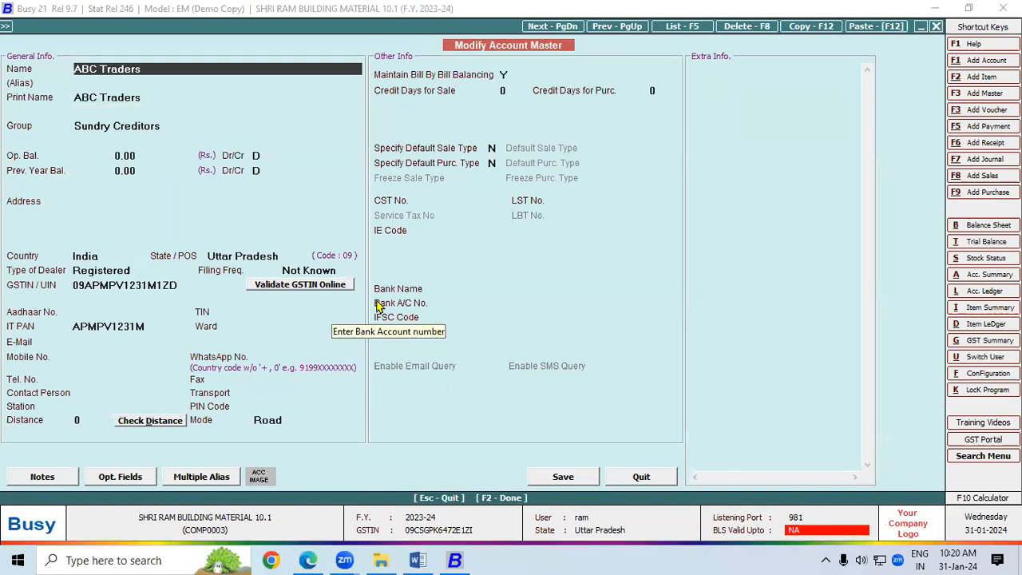
key(Return)
key(Return)
key(Return)
key(Return)
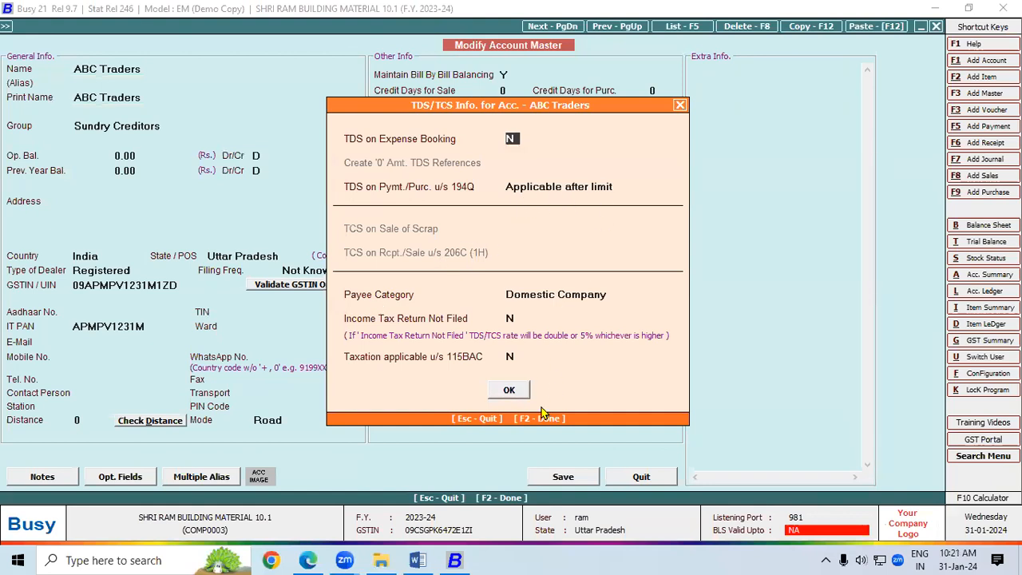
click(509, 391)
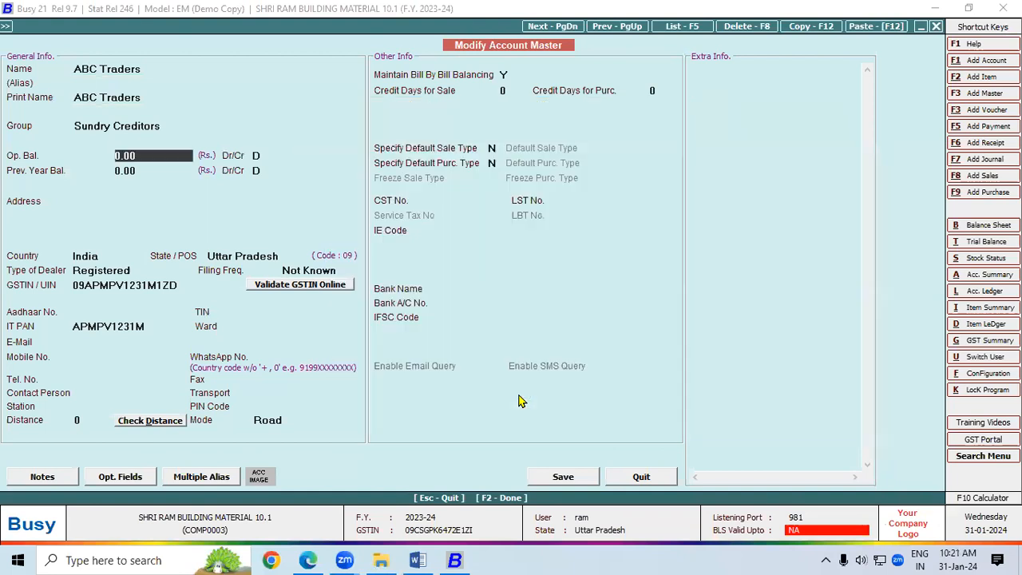
click(576, 480)
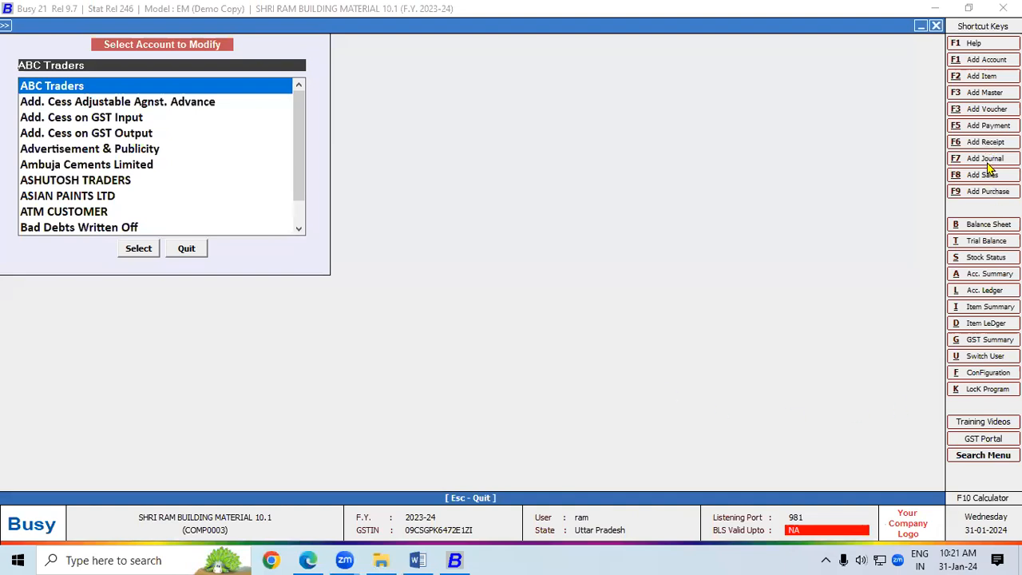
Step: Start a Local-28% purchase voucher for party ABC Traders with Input Goods/Services ITC eligibility
click(982, 194)
key(Return)
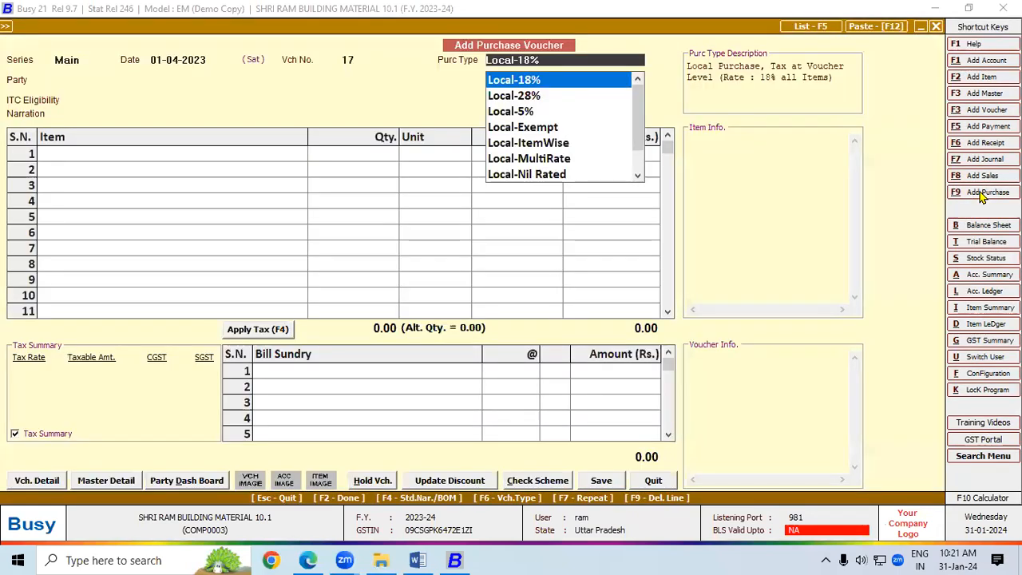
key(Down)
key(Return)
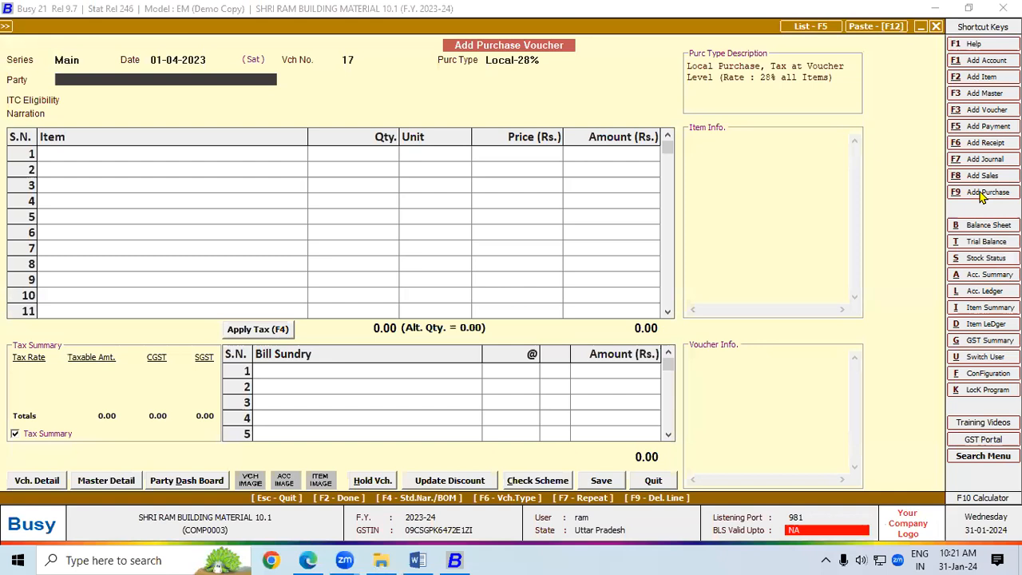
text(ABC)
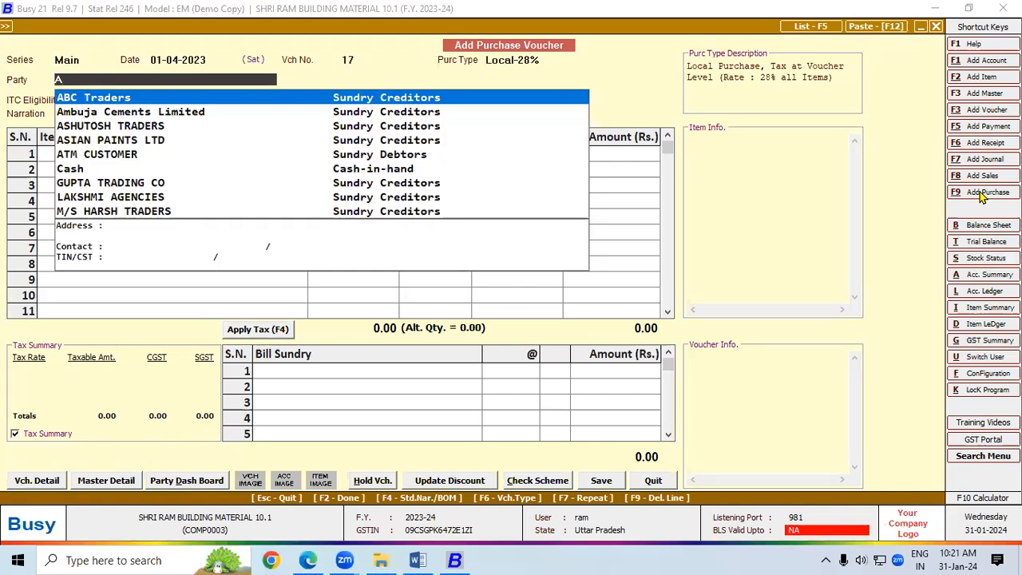
key(Return)
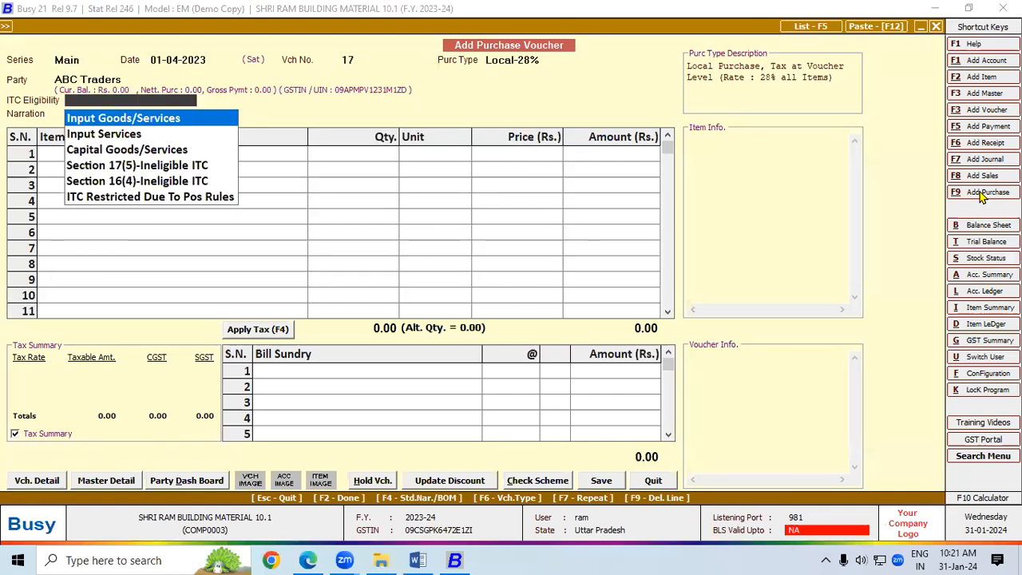
key(Return)
key(Return)
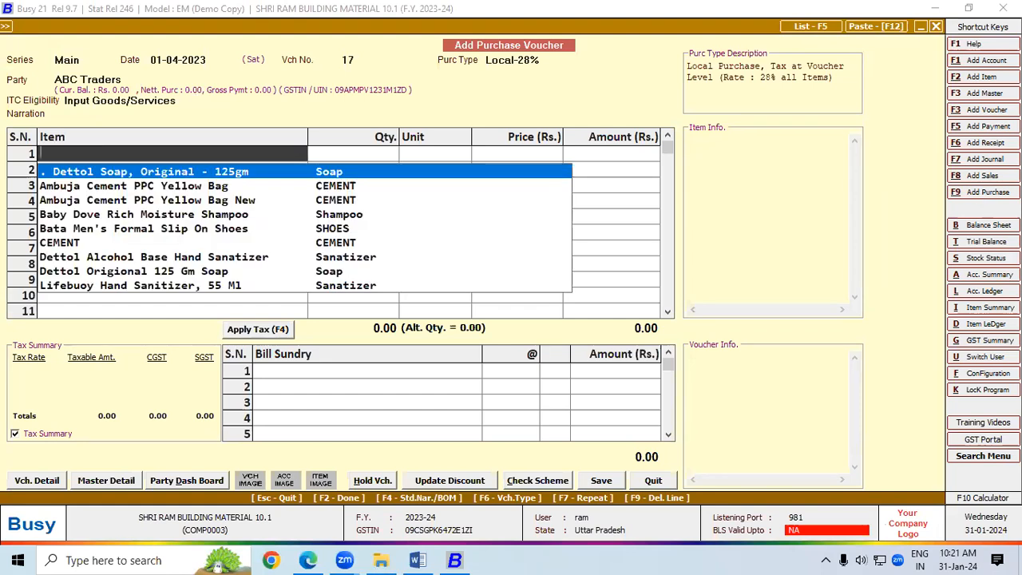
Step: Add 500 bags of CEMENT at 500 per bag to the voucher
text(C)
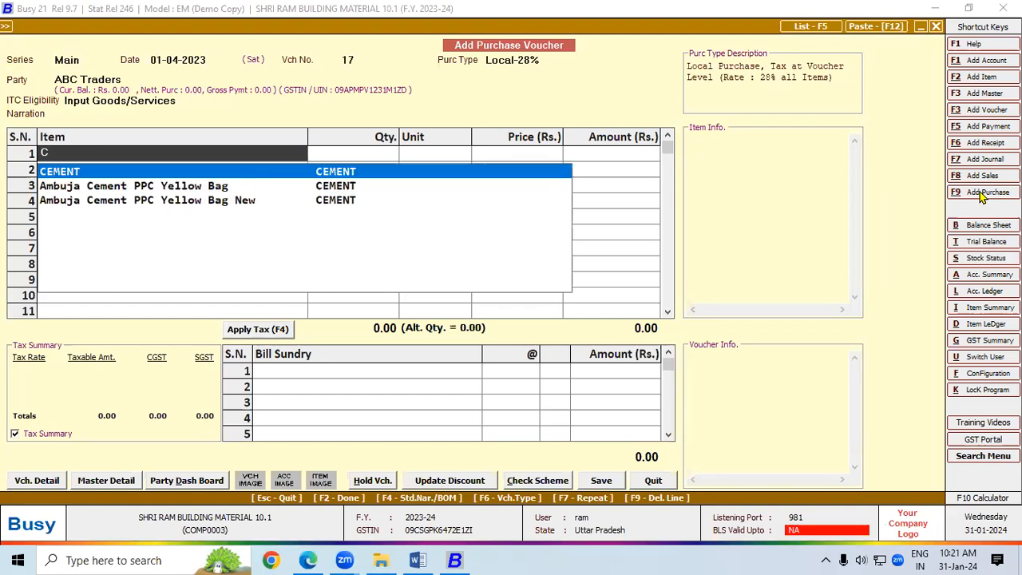
key(Return)
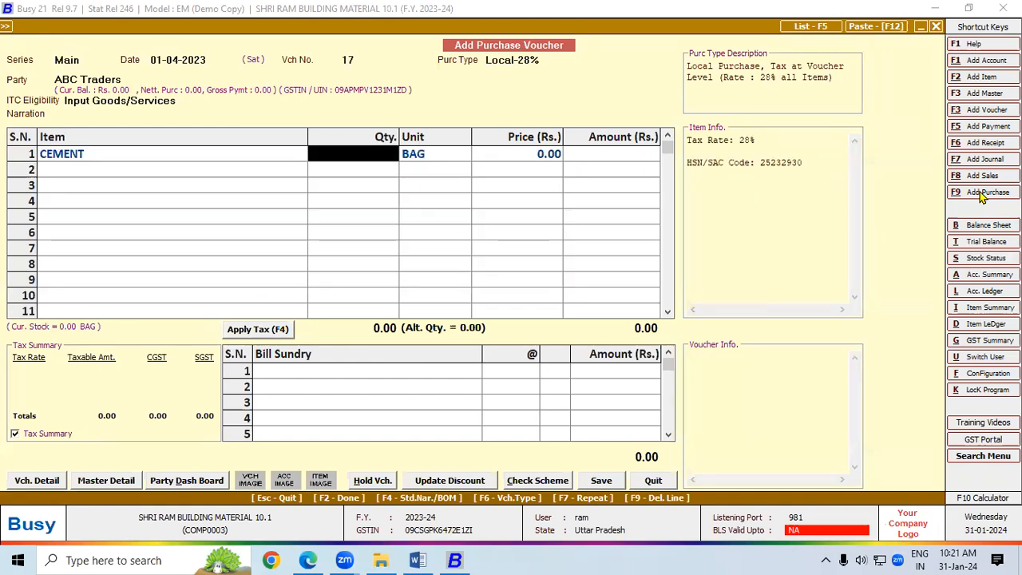
text(500)
key(Return)
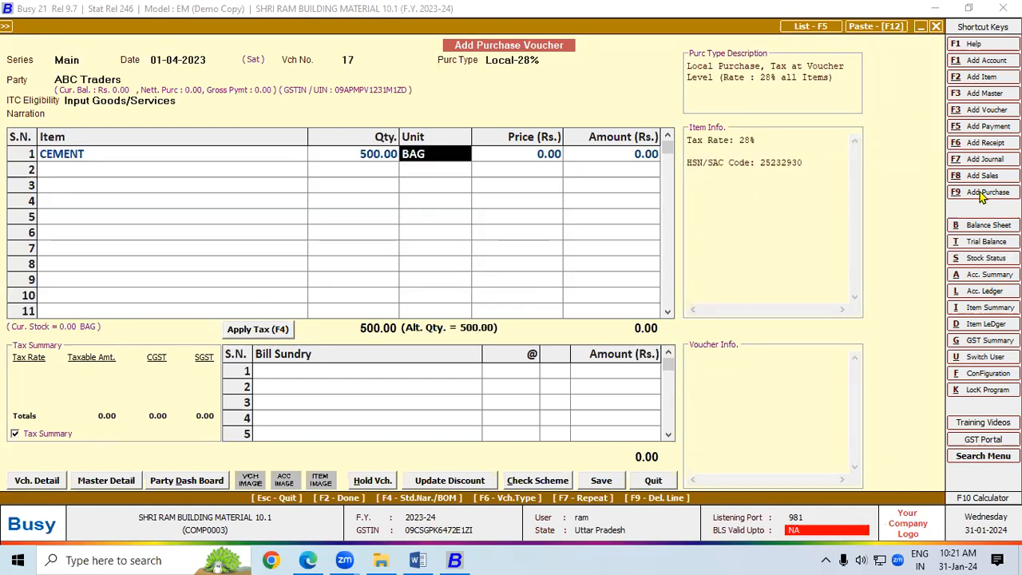
key(Return)
text(500)
key(Return)
key(Return)
key(Return)
key(Return)
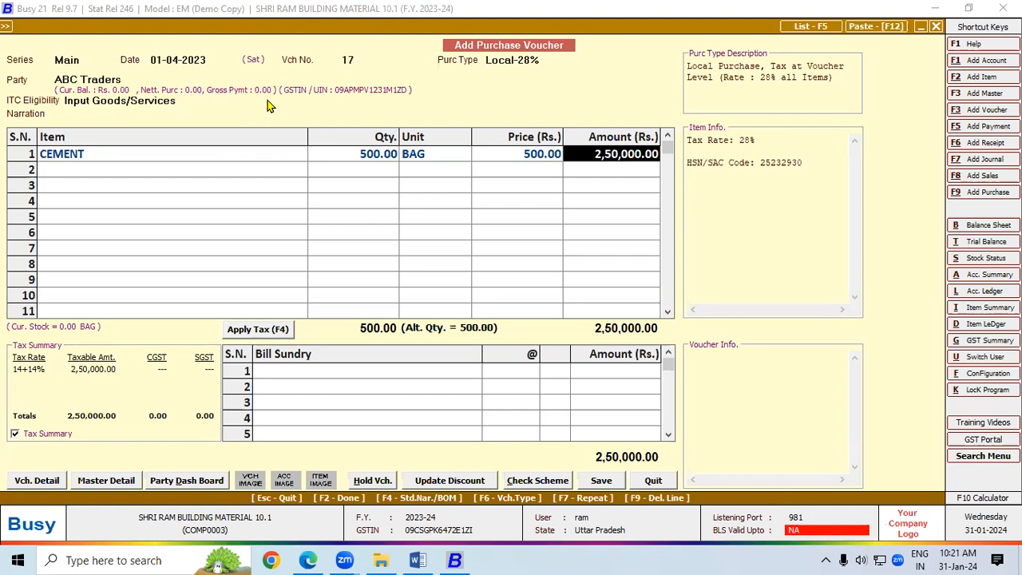
Step: Apply 14% CGST and SGST and save the voucher with bill number 225
click(262, 329)
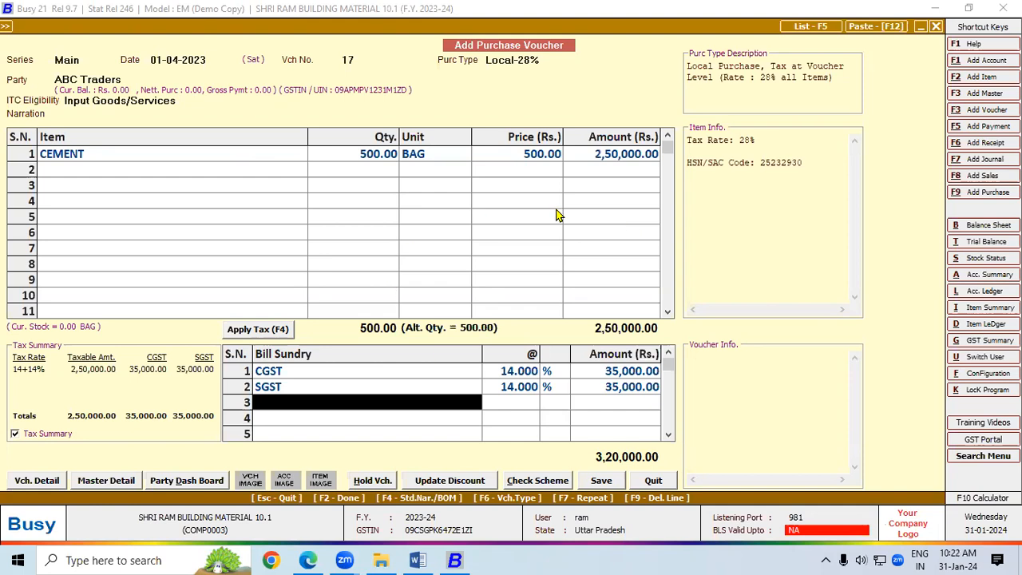
click(603, 480)
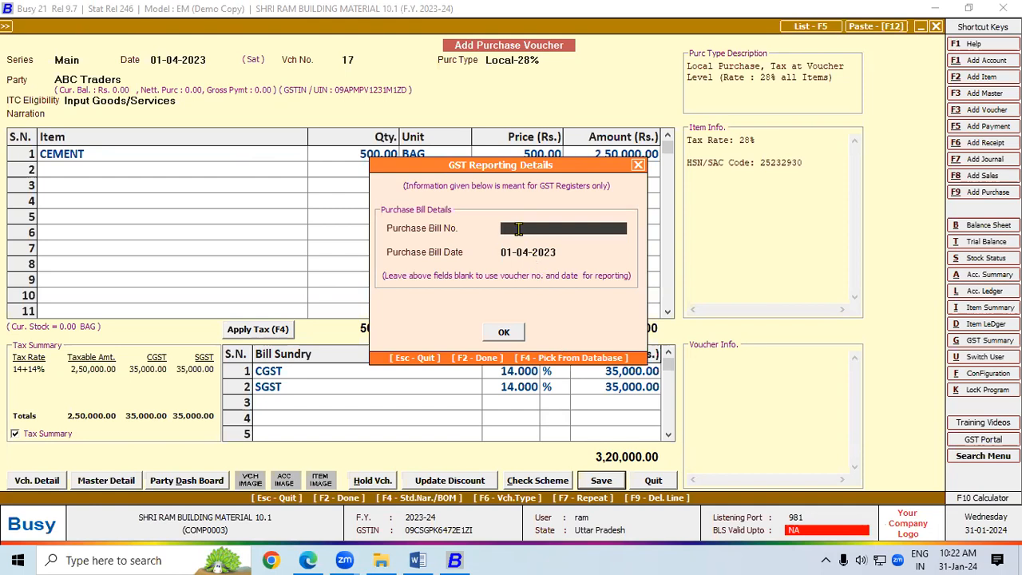
text(225)
click(518, 333)
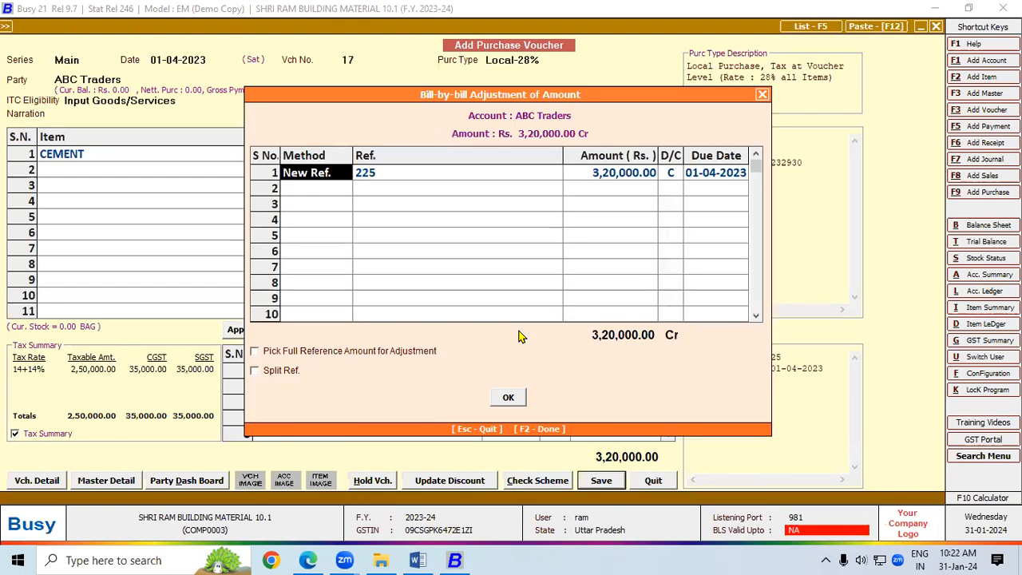
click(515, 399)
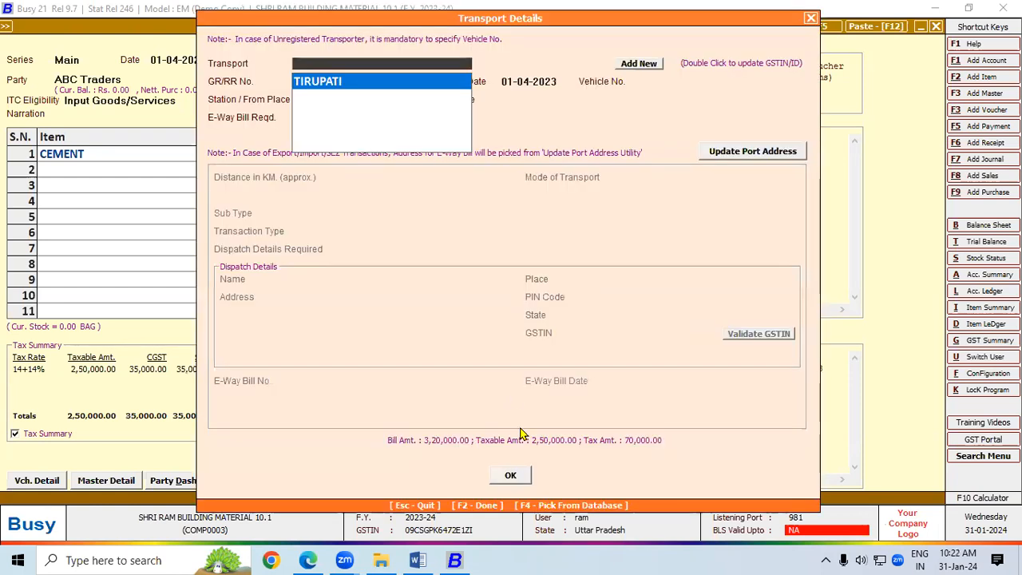
click(516, 477)
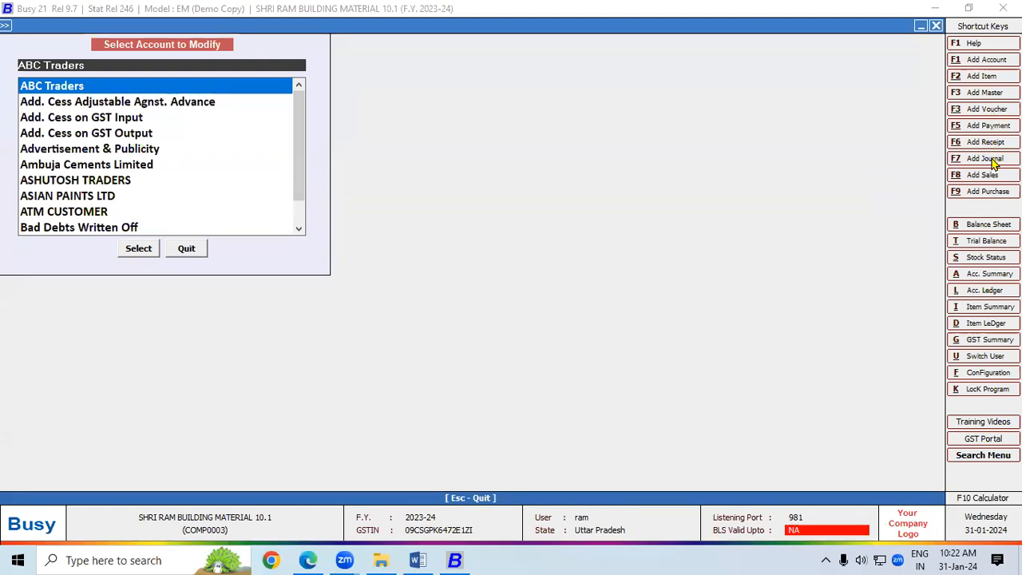
Step: Start a Local-28% purchase voucher dated 05-04-2023 for ABC Traders
click(987, 193)
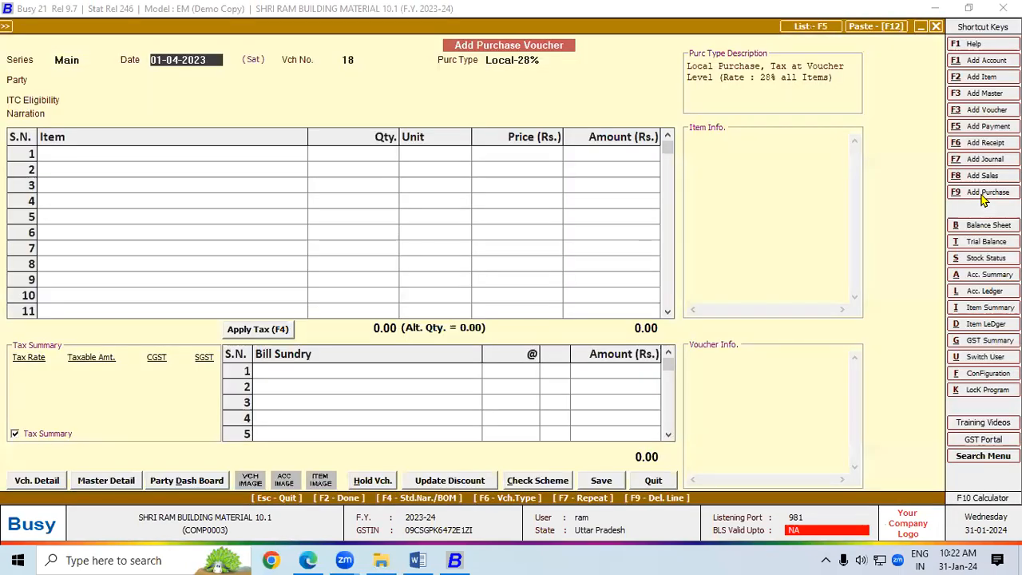
text(5)
text(-04)
key(Return)
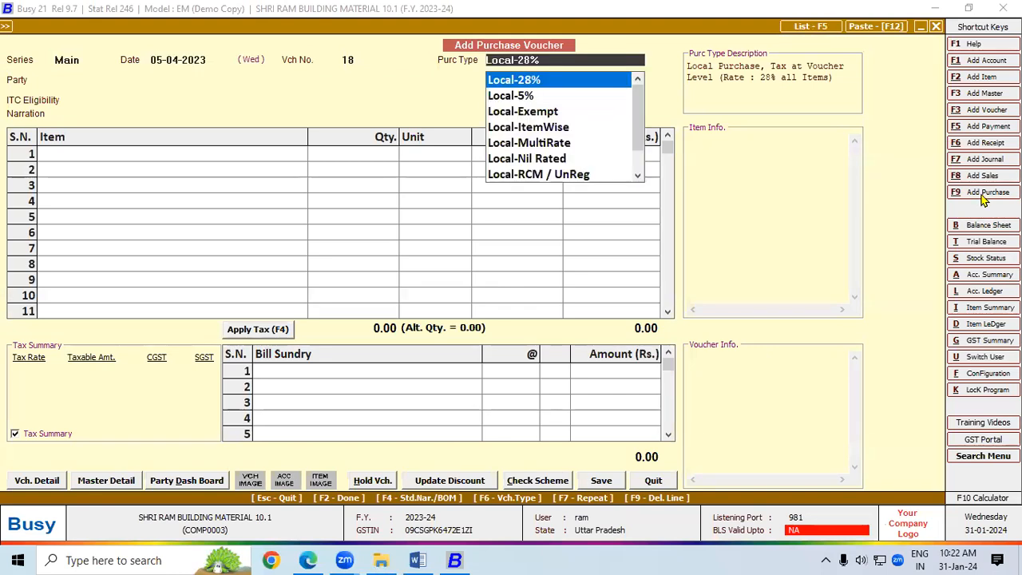
key(Return)
text(A)
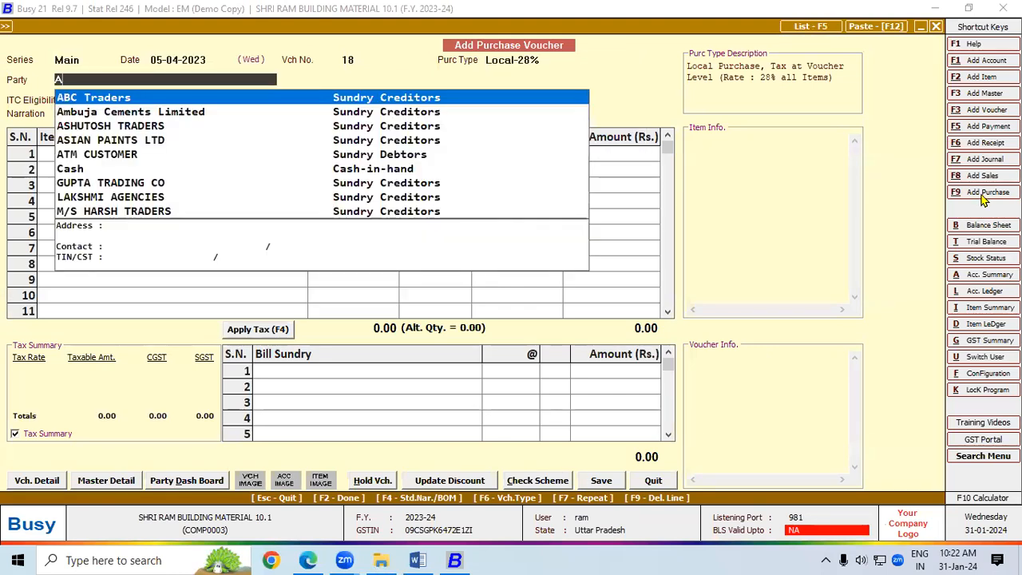
key(Return)
key(Return)
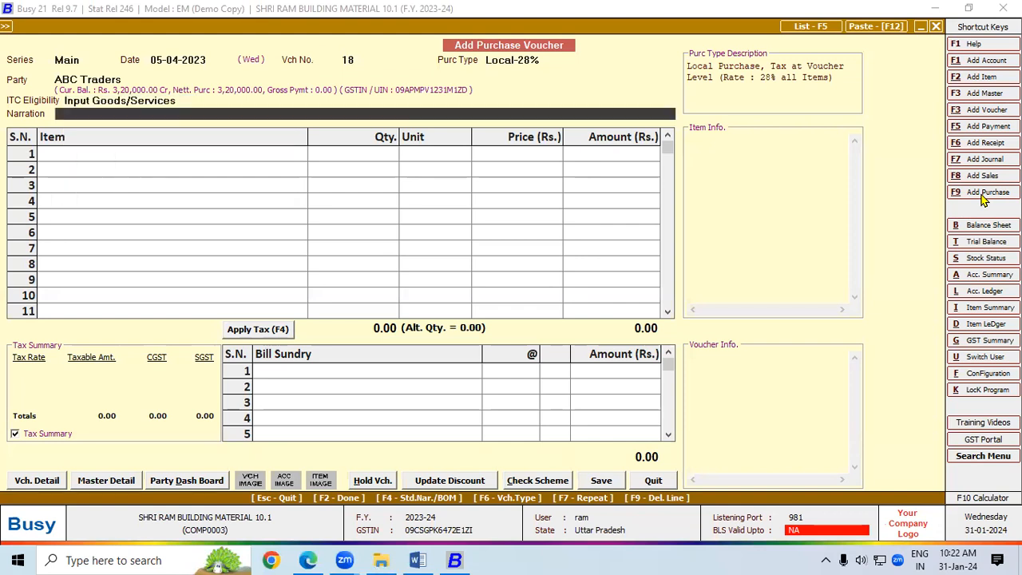
key(Return)
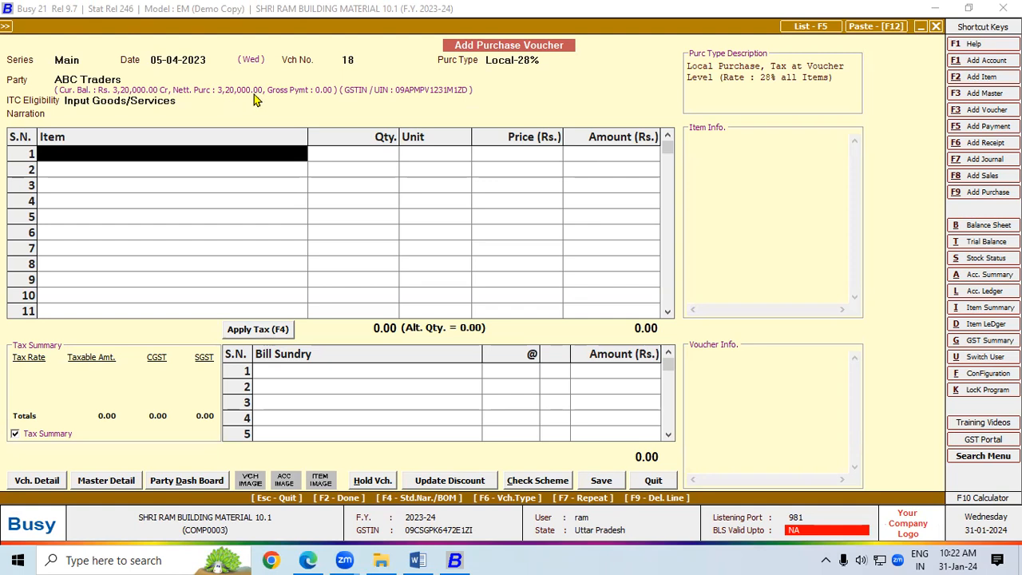
Step: Add 12,000 bags of CEMENT at 480 per bag, totalling 57,60,000.00
text(ce)
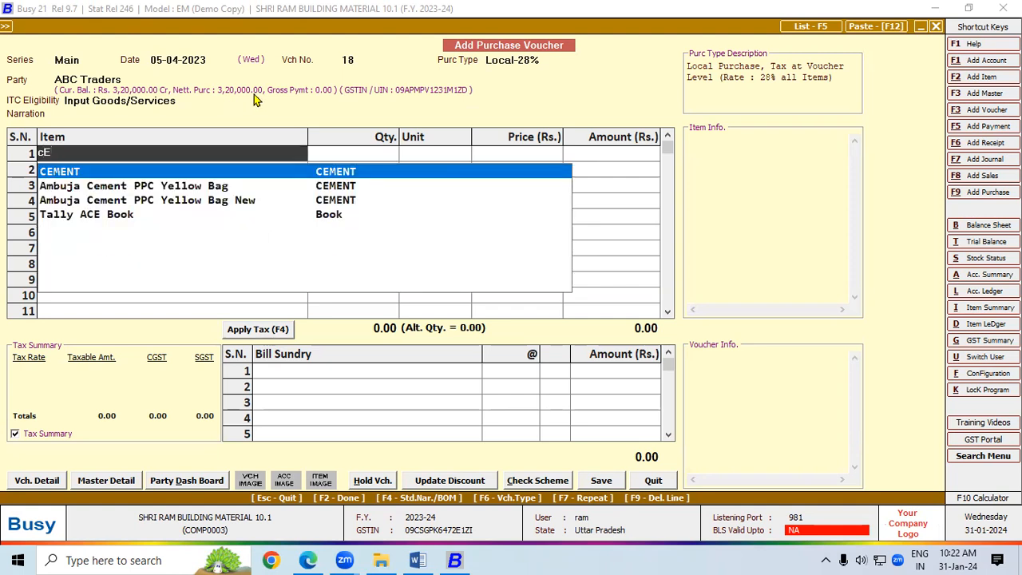
key(Return)
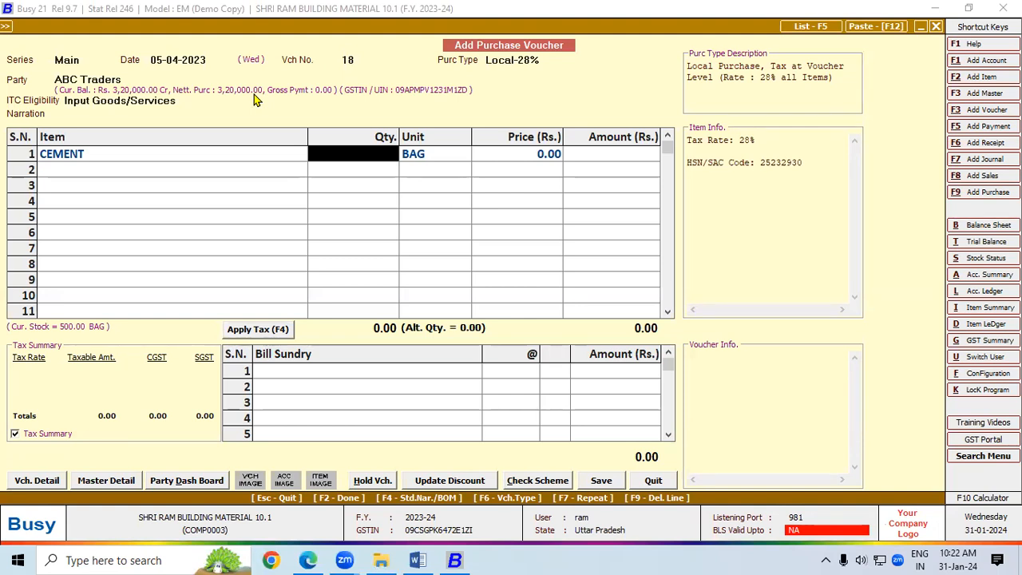
text(12000)
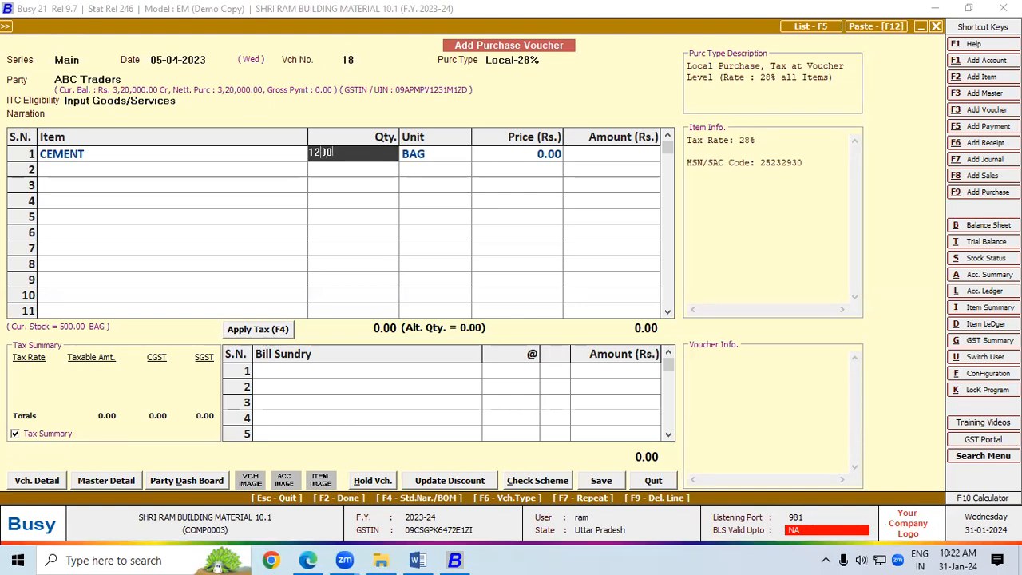
key(Return)
key(Return)
key(Return)
key(Return)
key(Return)
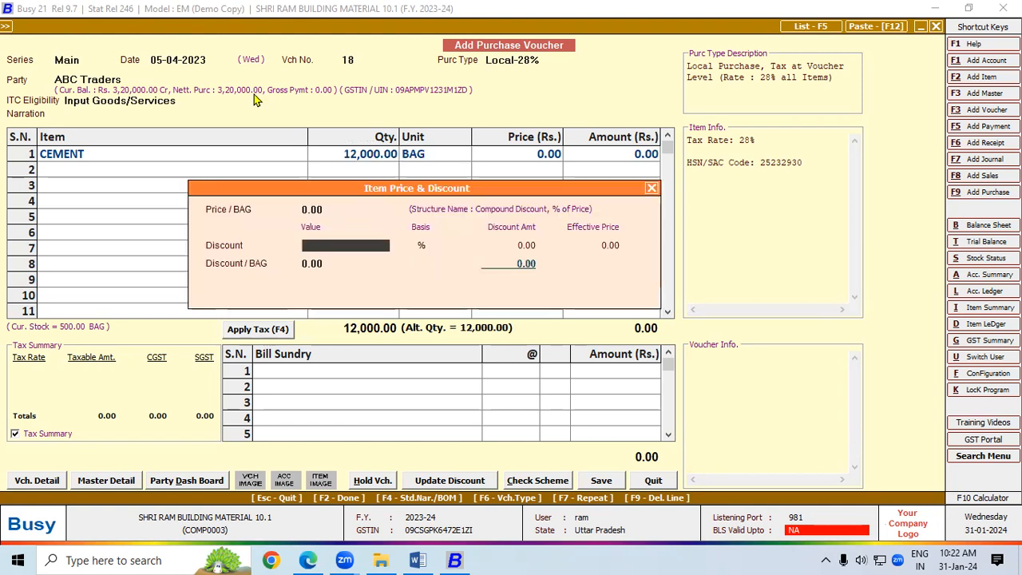
text(480)
key(Return)
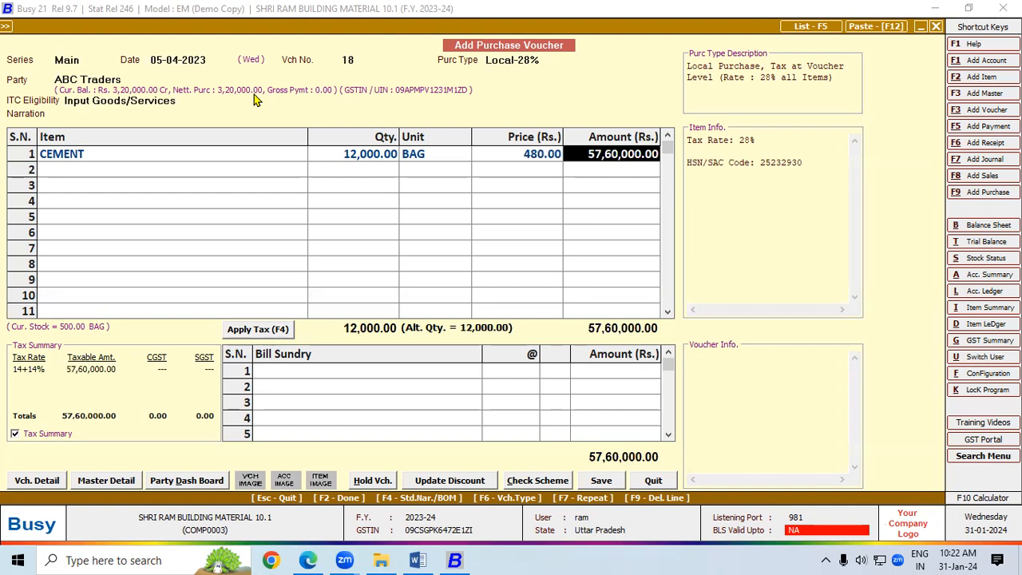
key(Return)
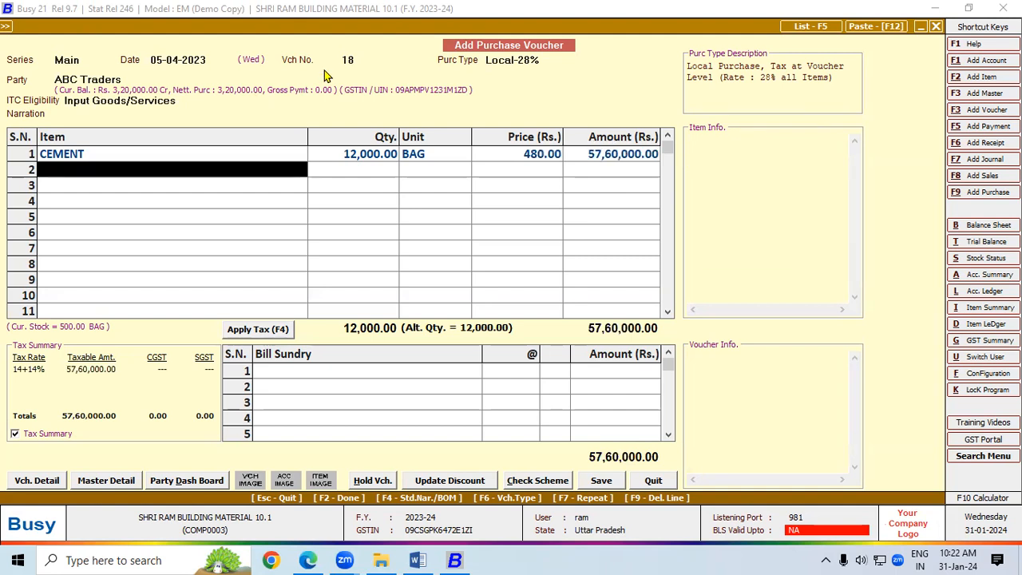
Step: Apply 14% CGST and SGST plus 0.1% TDS on purchase of goods, amounting to 7,373.00
click(244, 332)
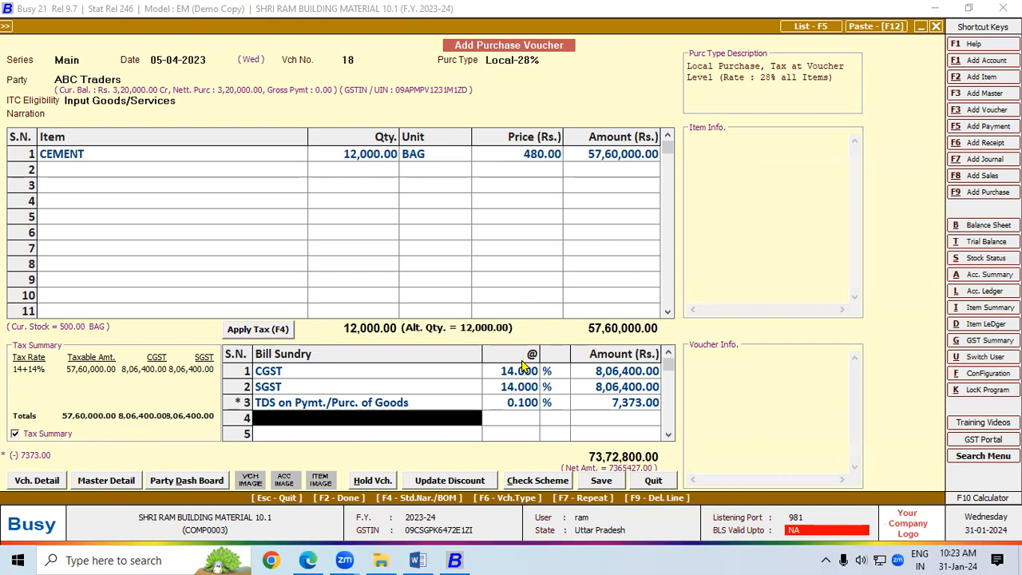
click(397, 403)
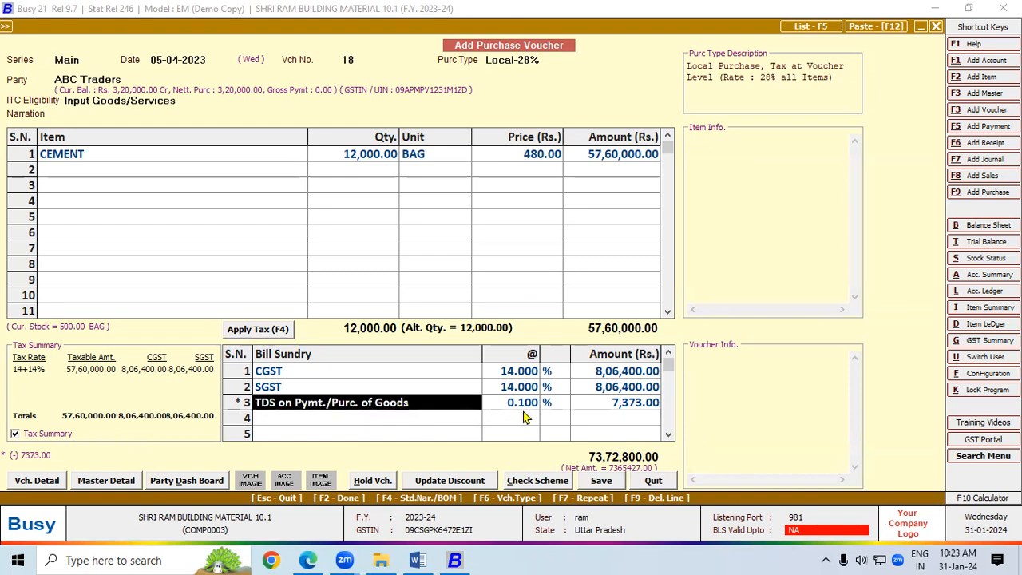
key(Return)
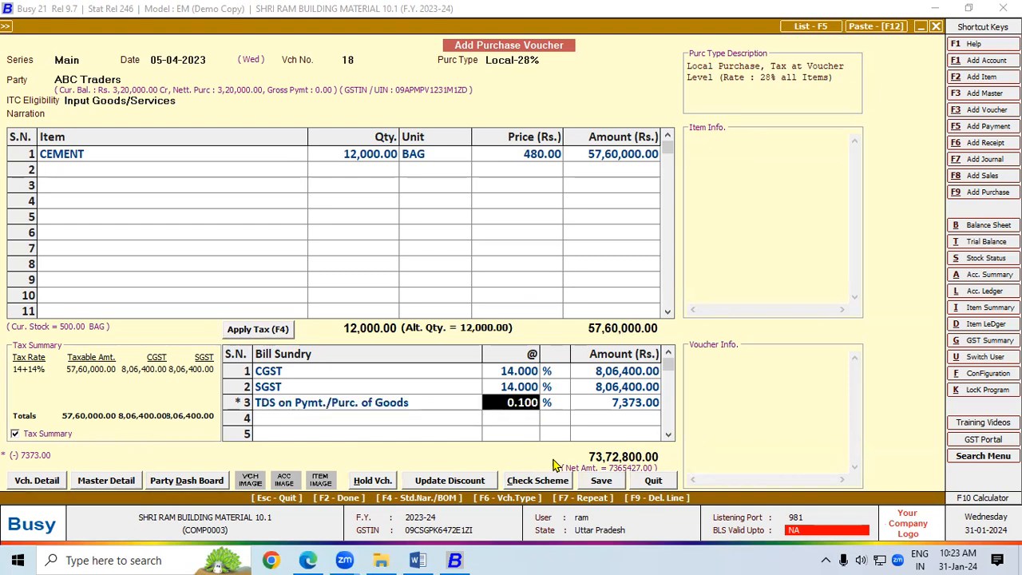
click(631, 404)
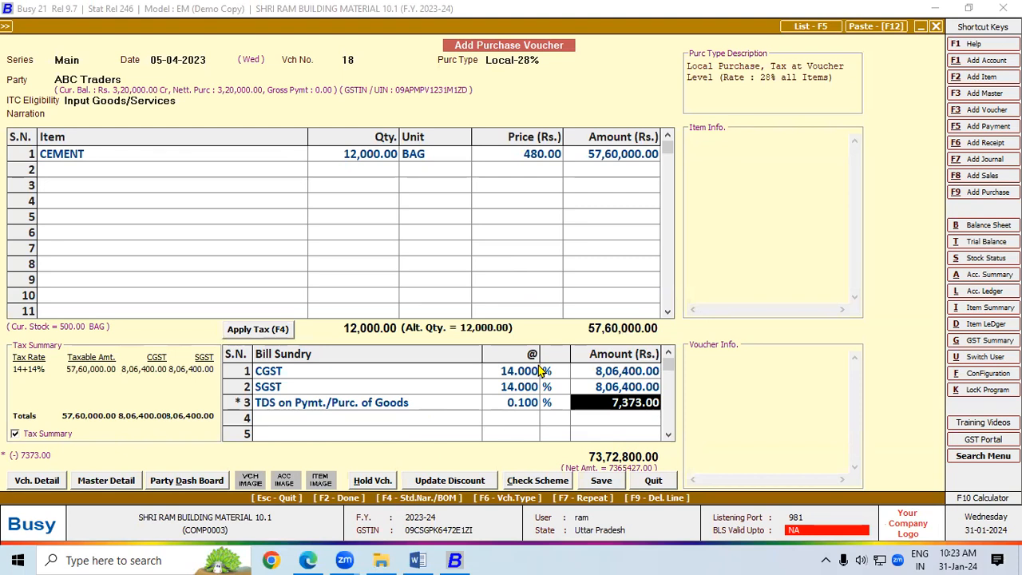
click(587, 479)
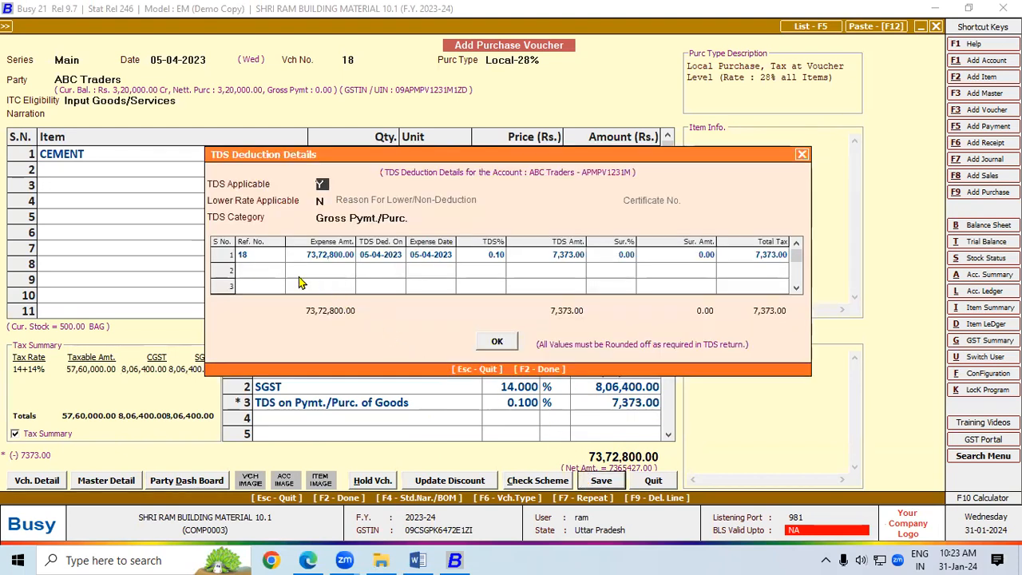
Step: Confirm the 7,373.00 TDS deduction, leave the bill number blank, and accept the remaining save dialogs
click(267, 257)
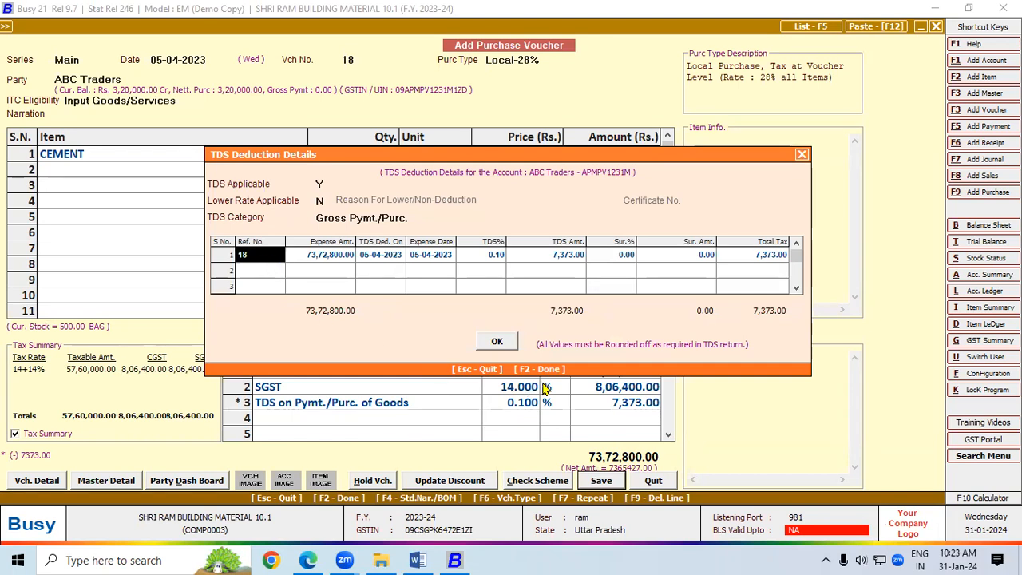
click(510, 344)
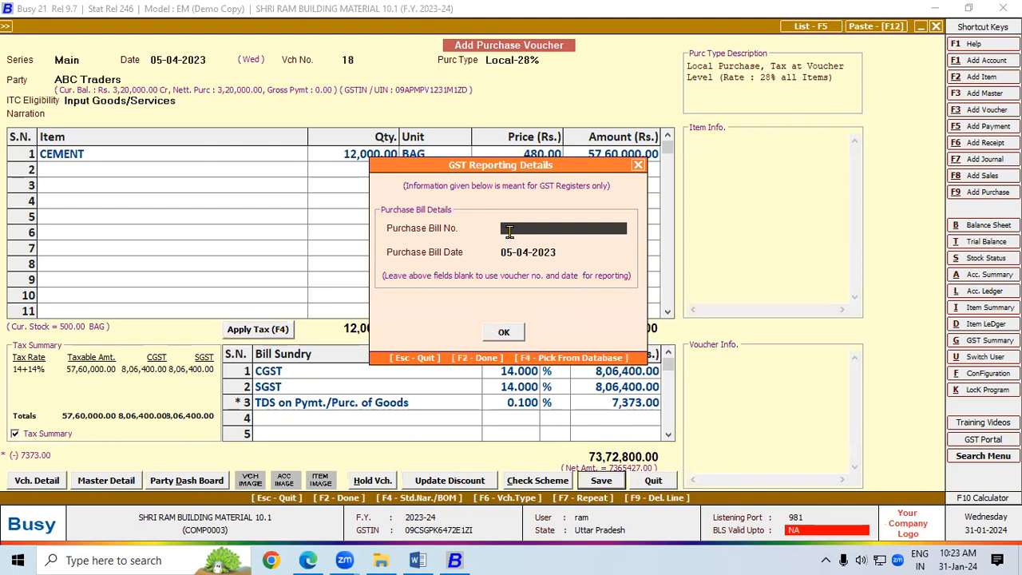
key(Return)
key(Return)
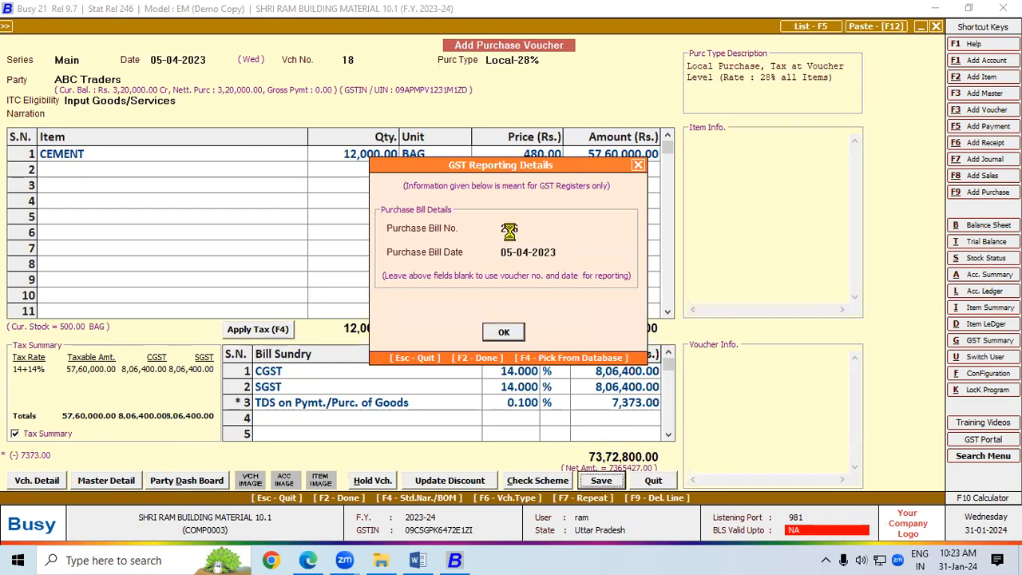
key(Return)
key(Return)
key(Return)
key(Return)
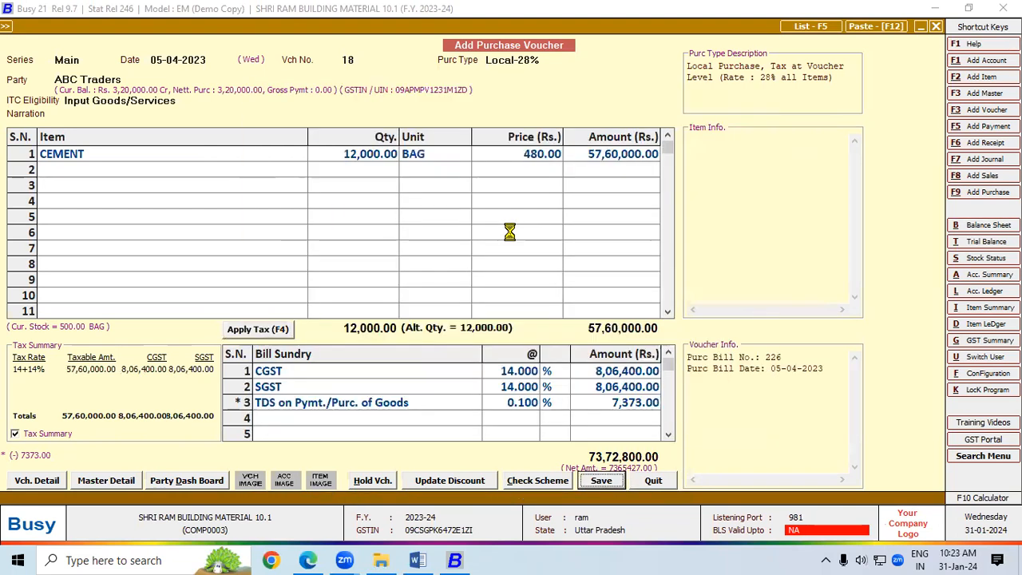
key(Return)
key(Return)
key(Return)
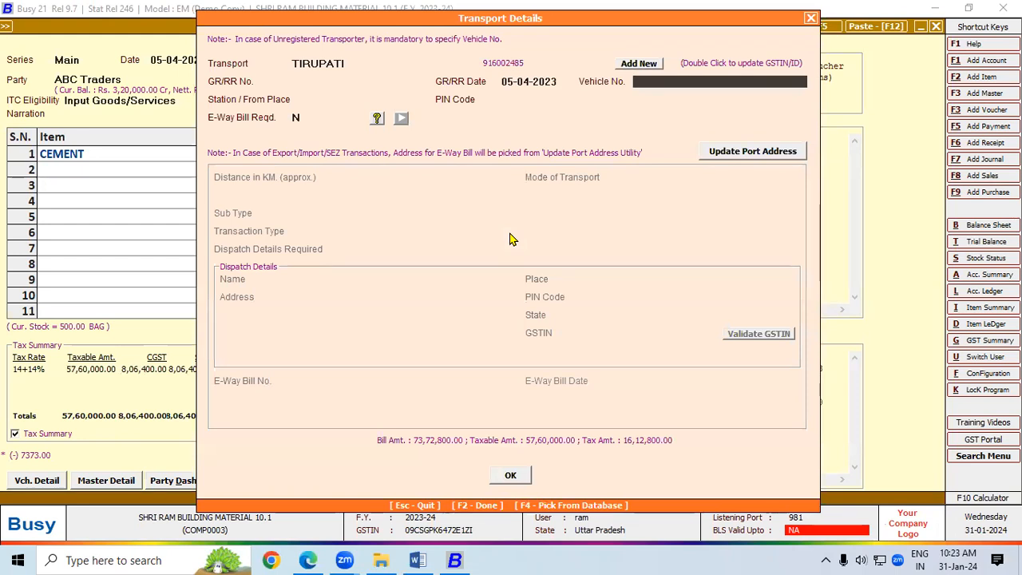
click(524, 475)
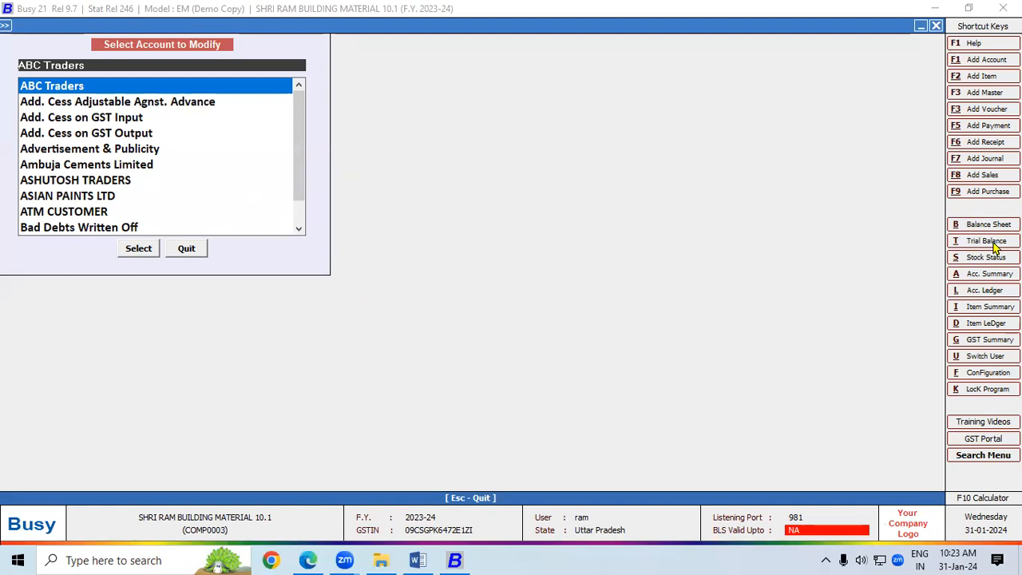
Step: Record a 5,00,000 payment to ABC Traders adjusted against bill 226 and save it
click(988, 125)
key(Return)
key(Return)
key(Return)
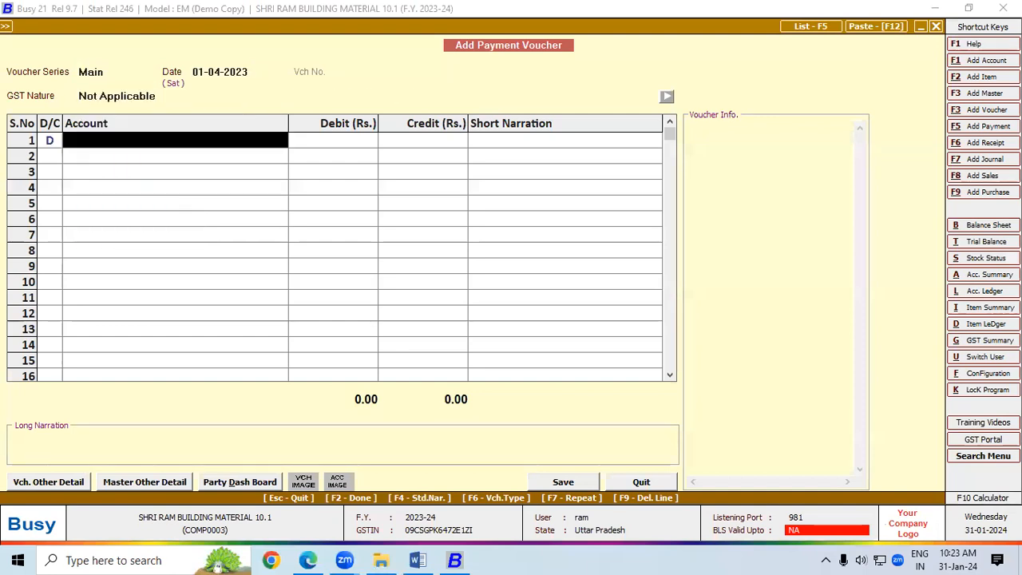
key(Return)
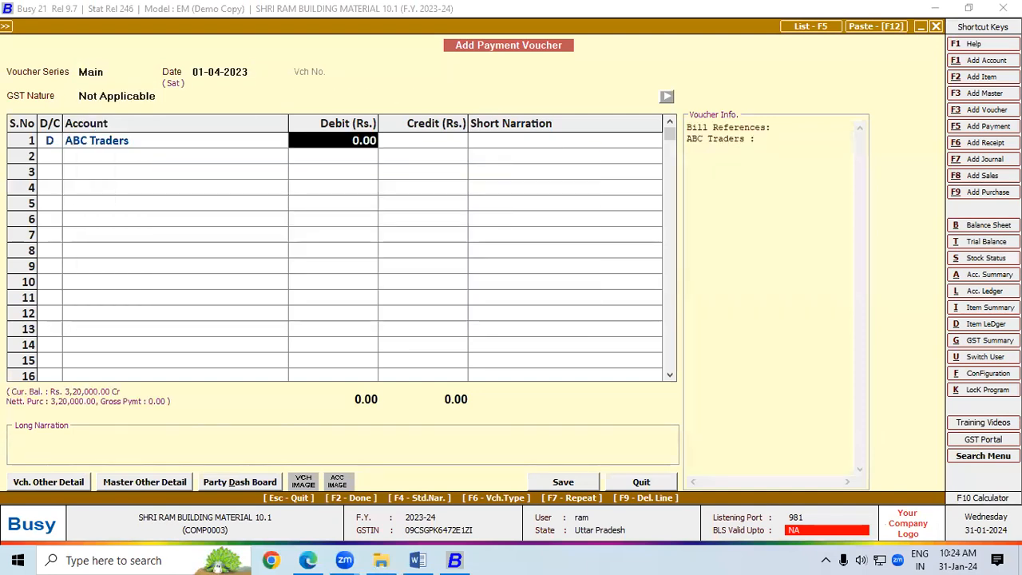
text(500000)
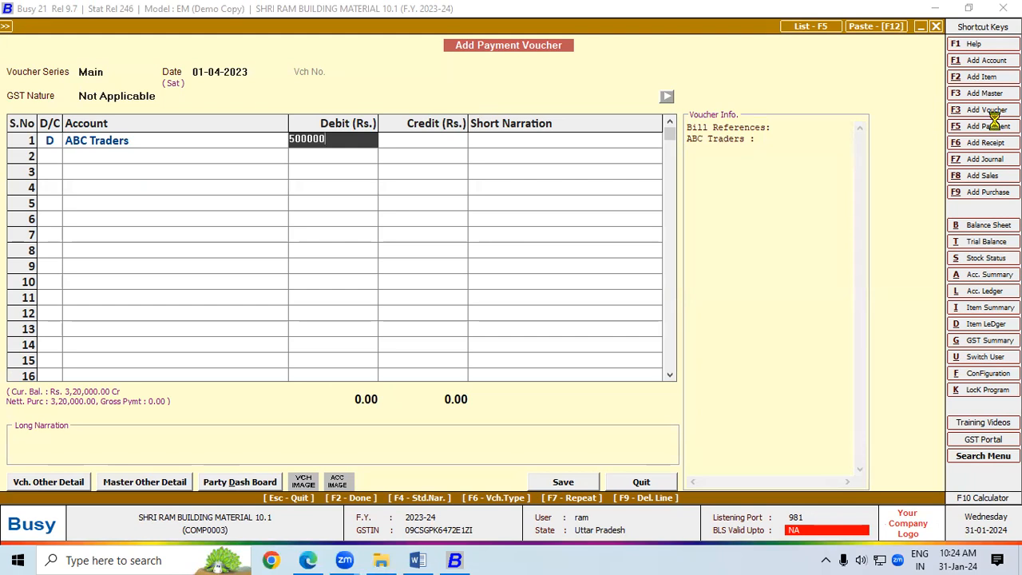
key(Return)
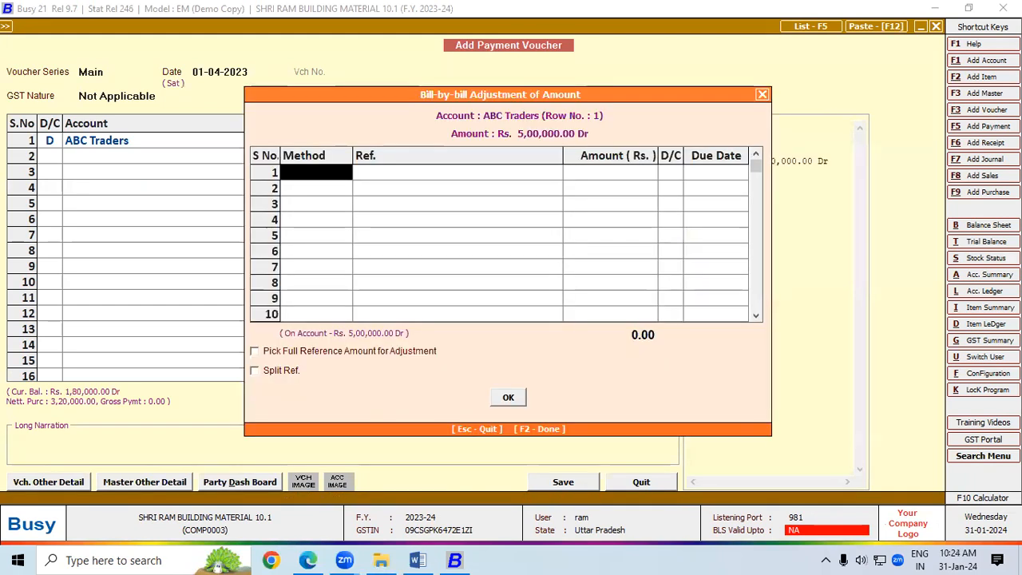
key(Return)
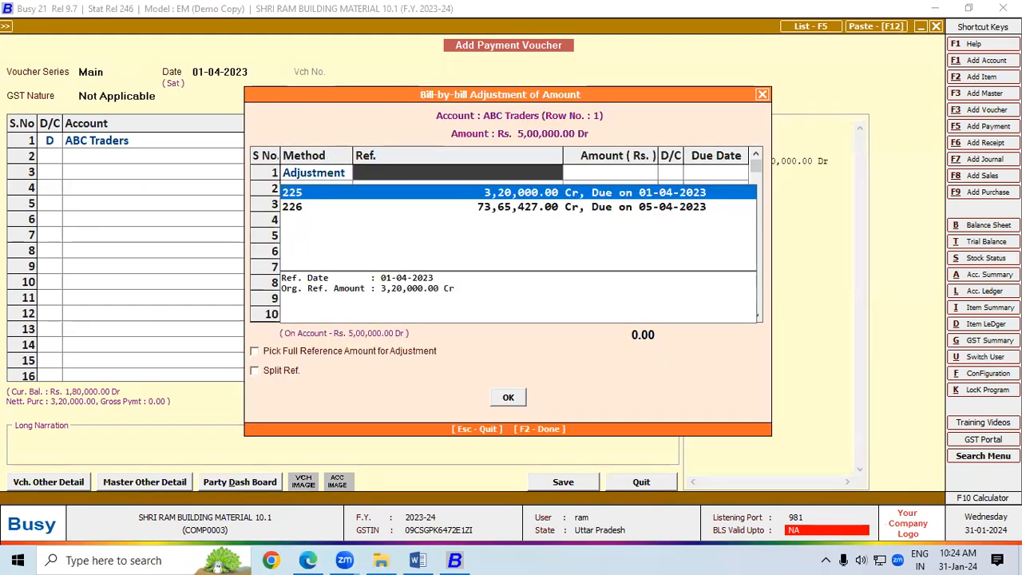
key(Down)
key(Return)
key(Return)
key(Return)
key(Return)
key(Return)
key(Return)
key(Return)
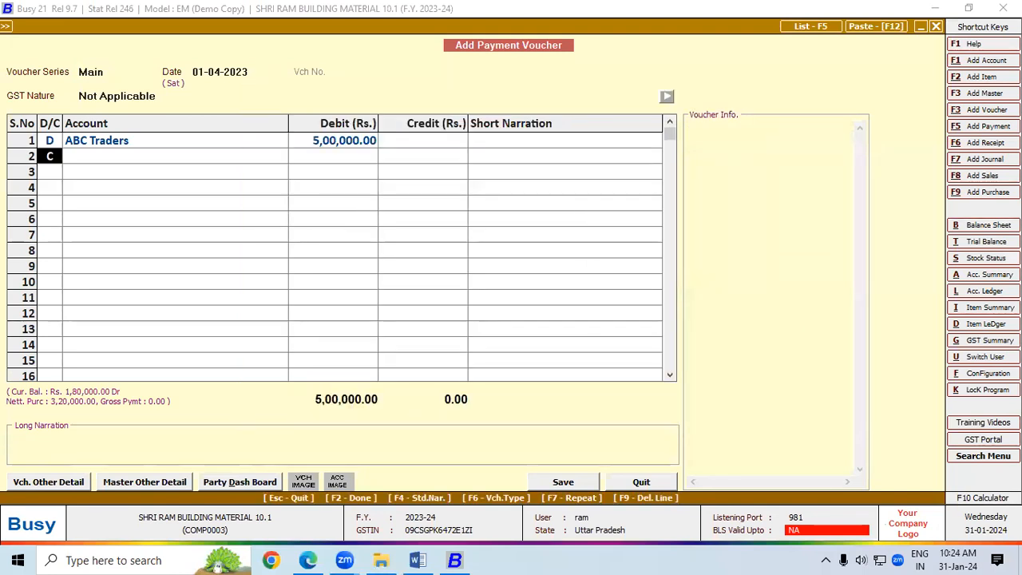
key(Return)
key(Return)
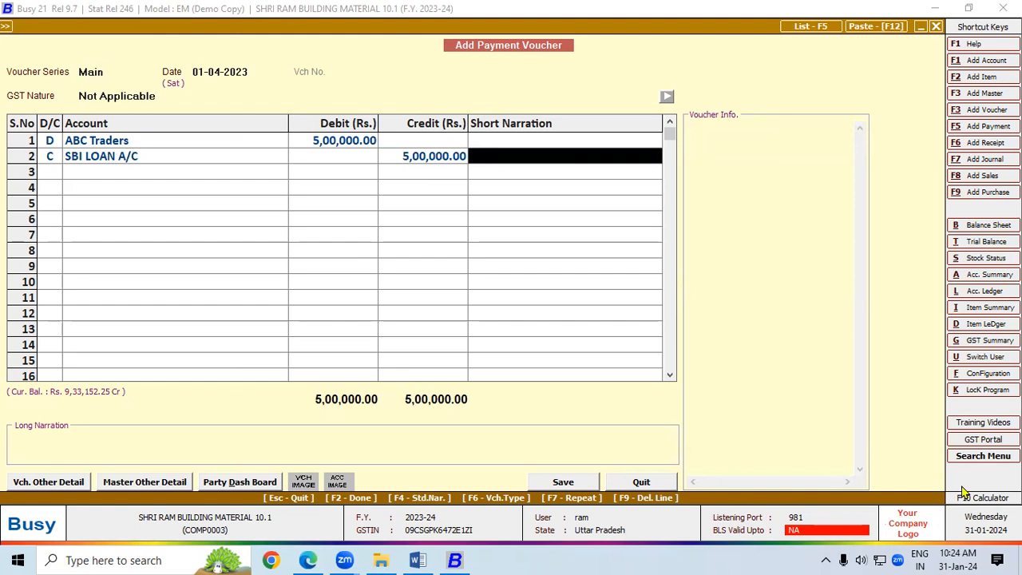
click(576, 485)
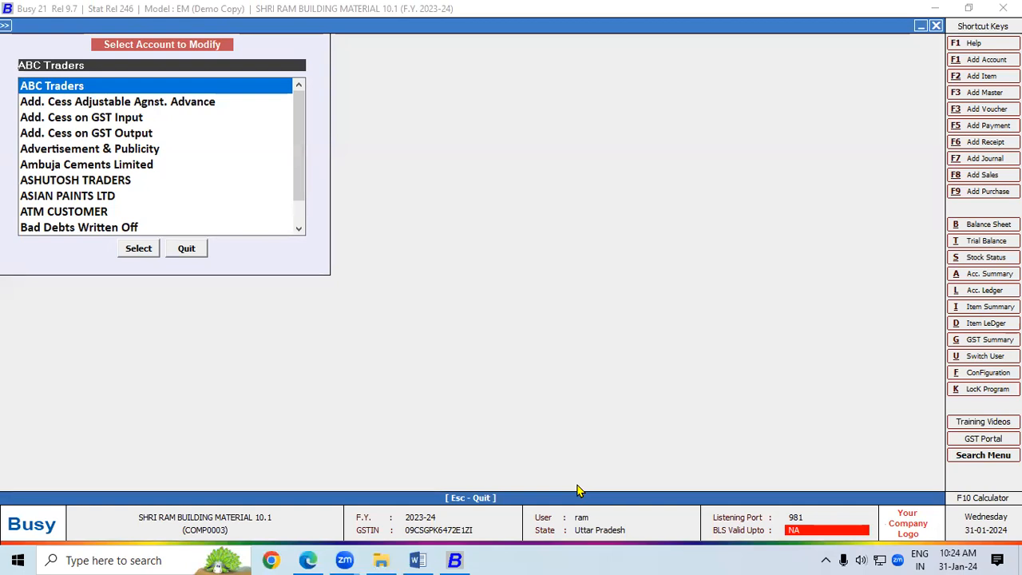
Step: Open a new payment voucher debiting ABC Traders 52,00,000
key(Escape)
key(Escape)
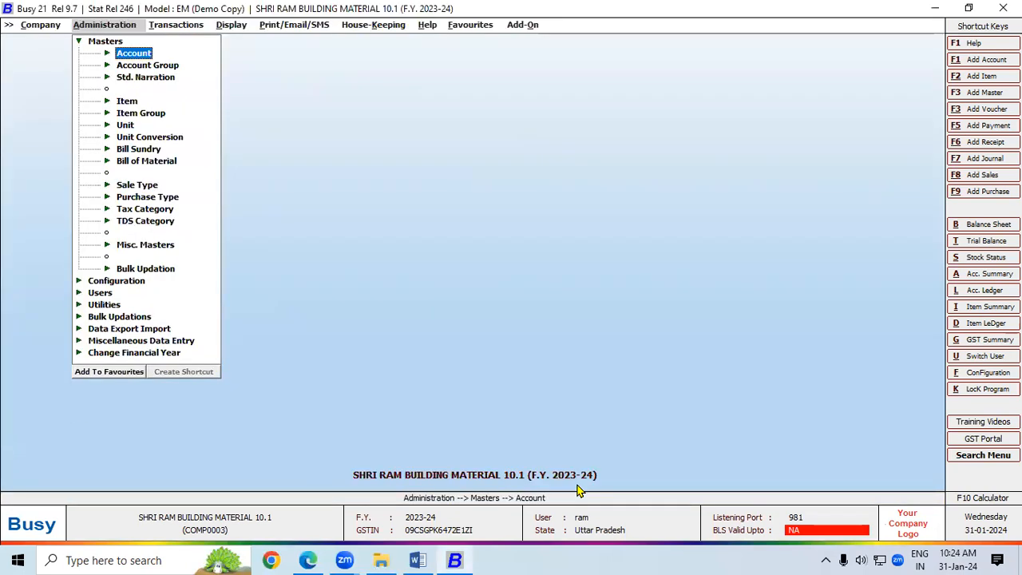
key(Right)
key(Down)
key(Down)
key(Down)
key(Down)
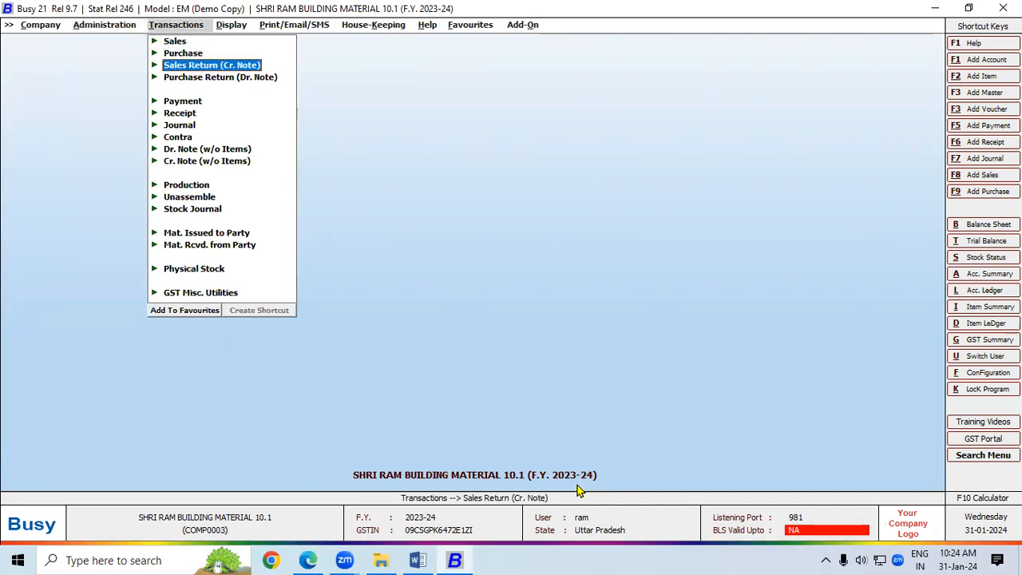
key(Return)
key(Return)
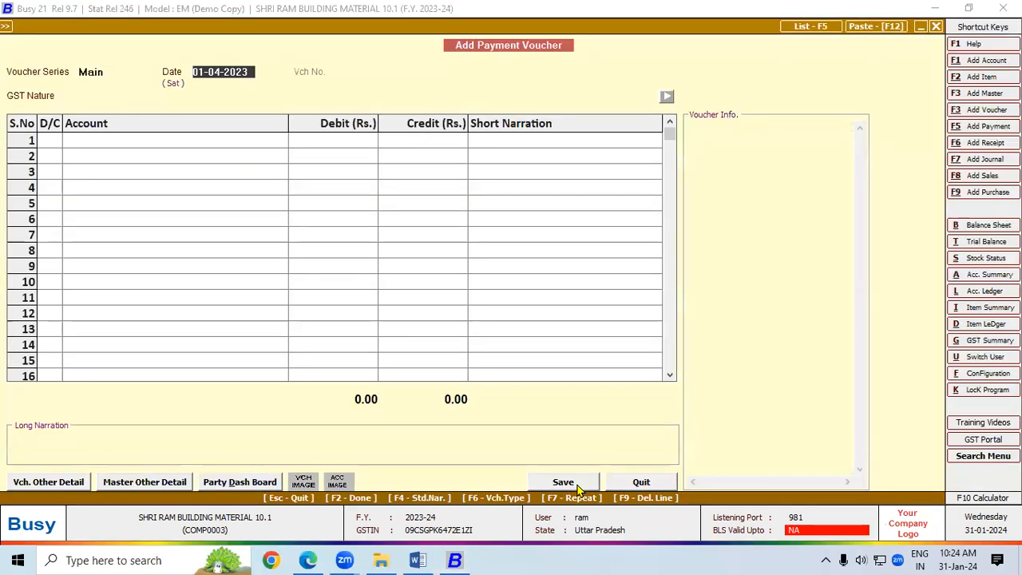
key(Return)
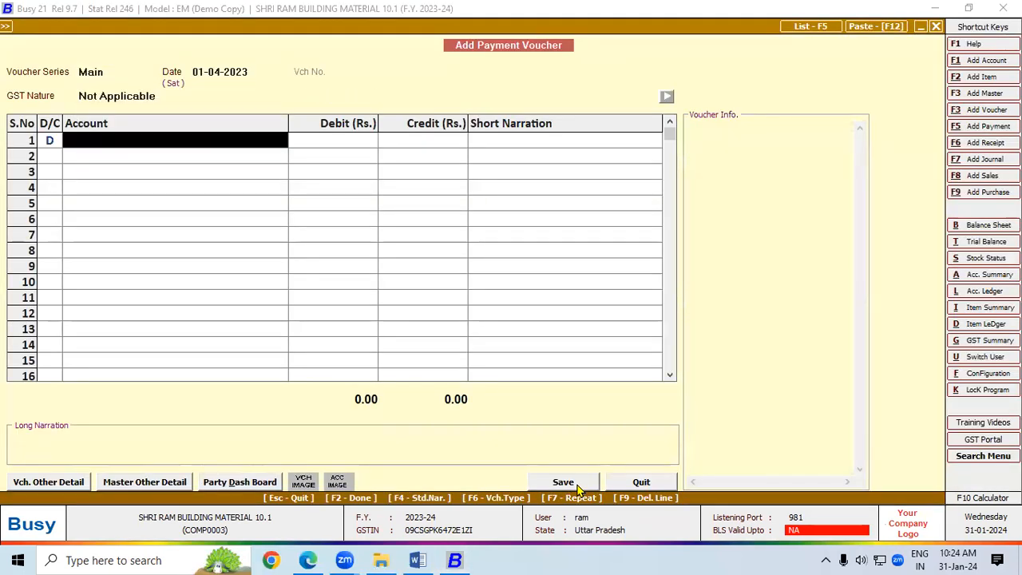
text(aB)
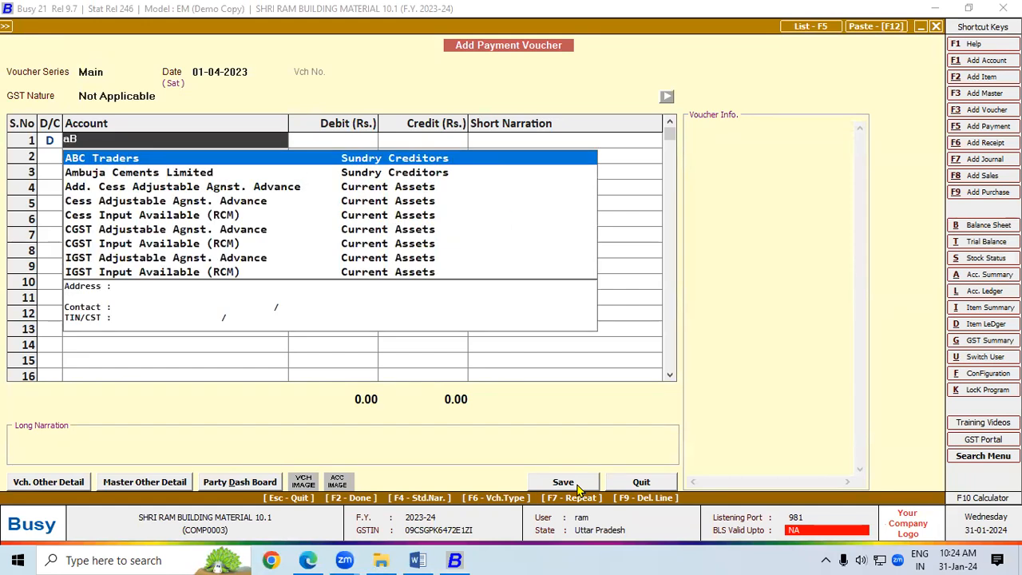
key(Return)
text(5)
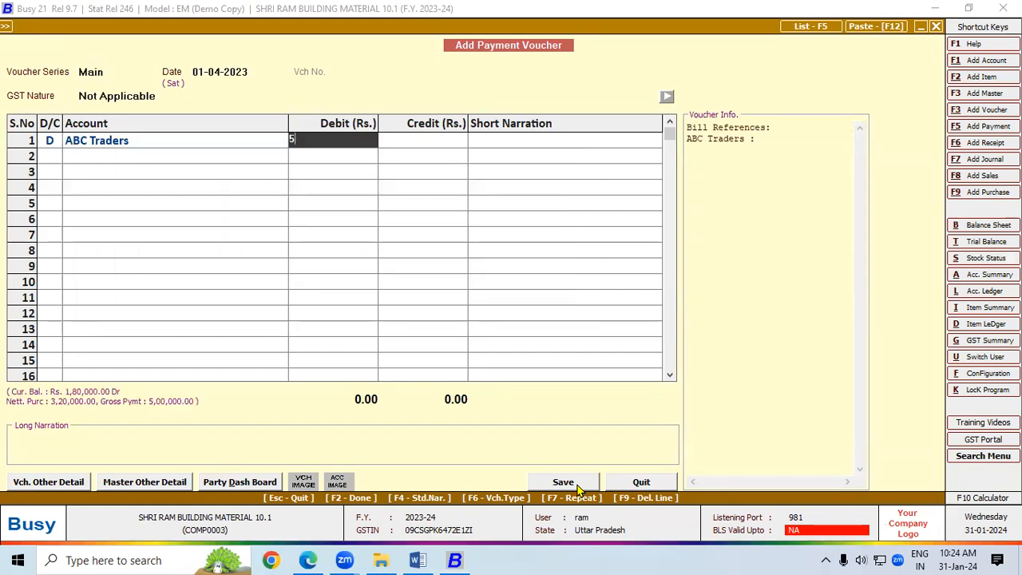
text(200000)
click(577, 485)
Step: Adjust the 52,00,000 debit against existing bill 226
key(Return)
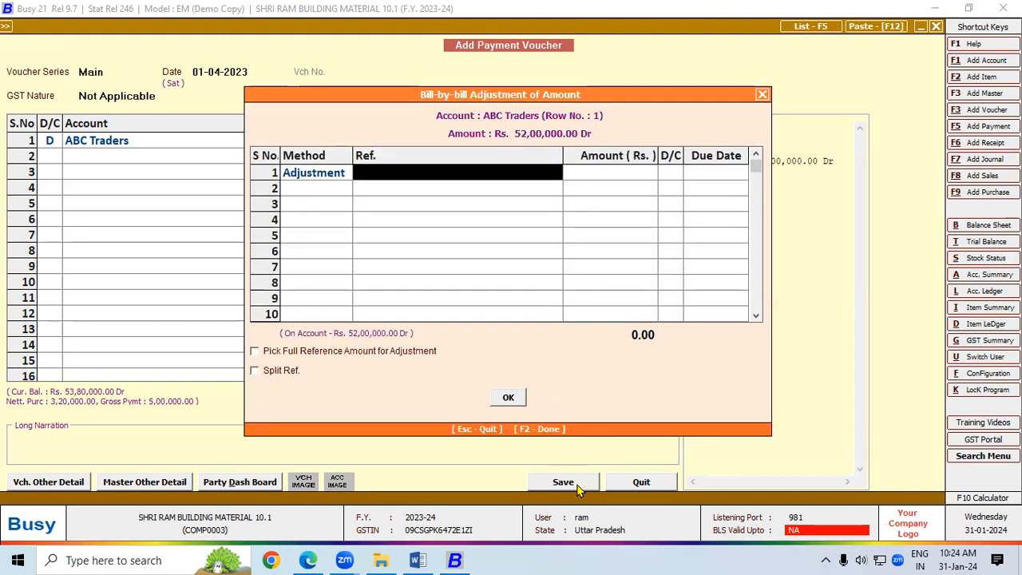
key(Down)
key(Return)
key(Return)
key(Return)
key(Return)
key(Return)
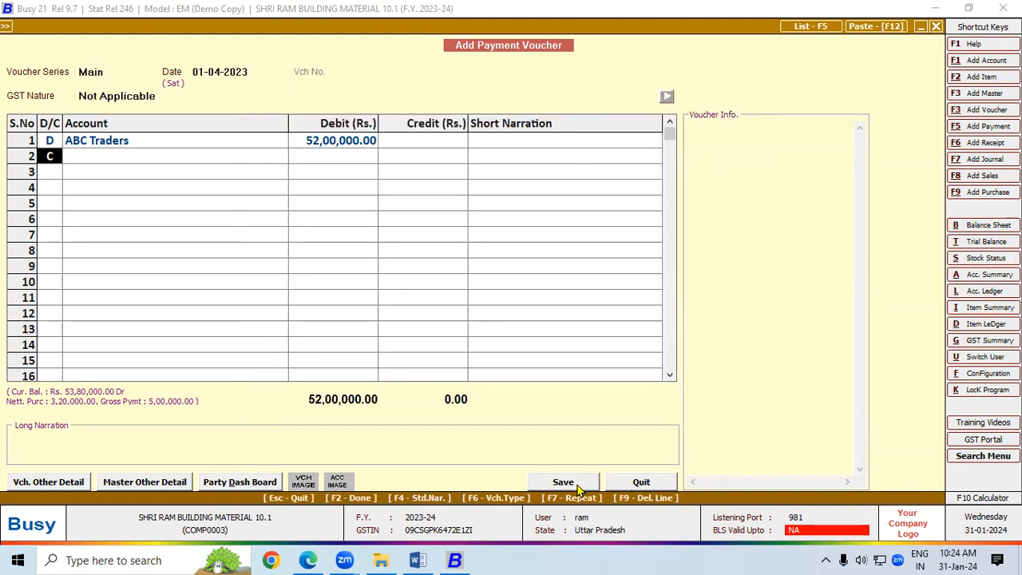
key(Return)
key(Return)
key(Return)
key(Return)
key(Return)
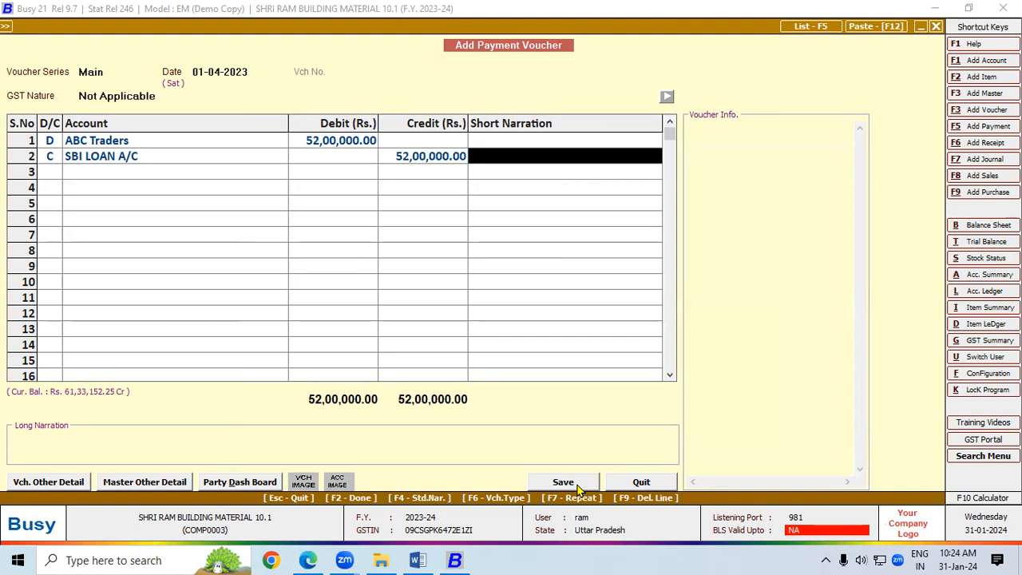
Step: Agree to deduct 5,200.00 TDS on the payment and save again
click(576, 484)
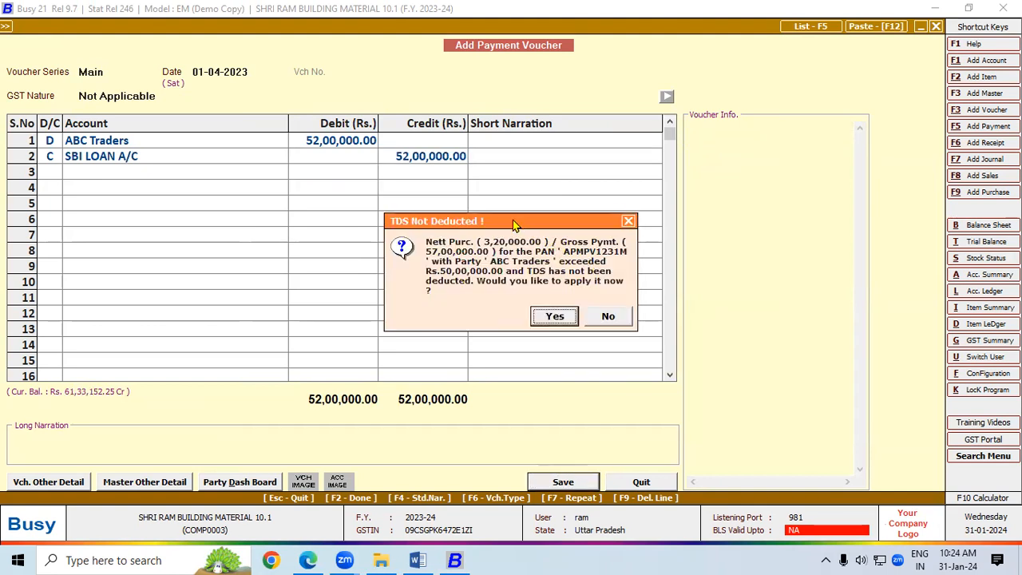
drag(497, 223, 257, 100)
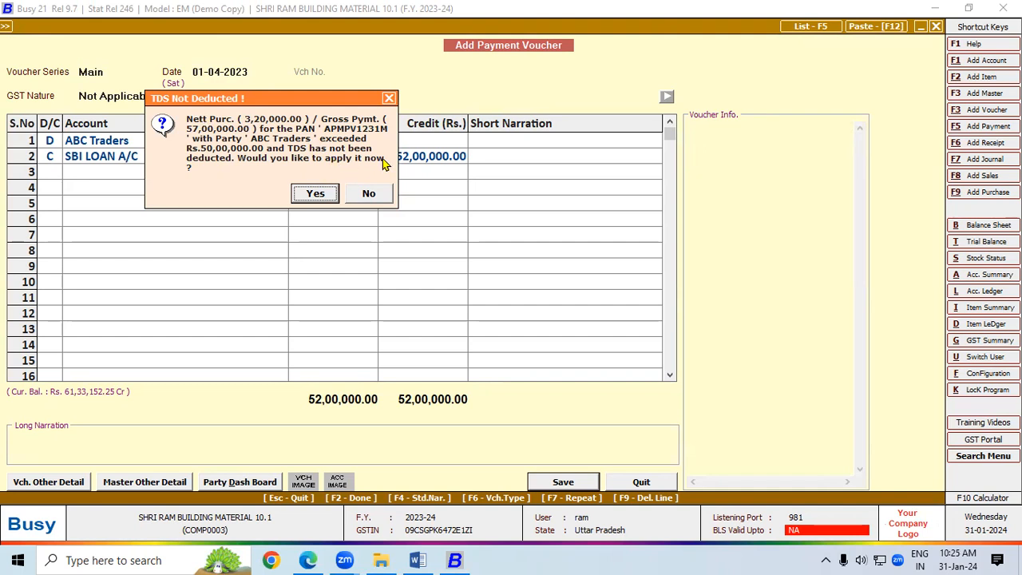
click(315, 193)
click(420, 172)
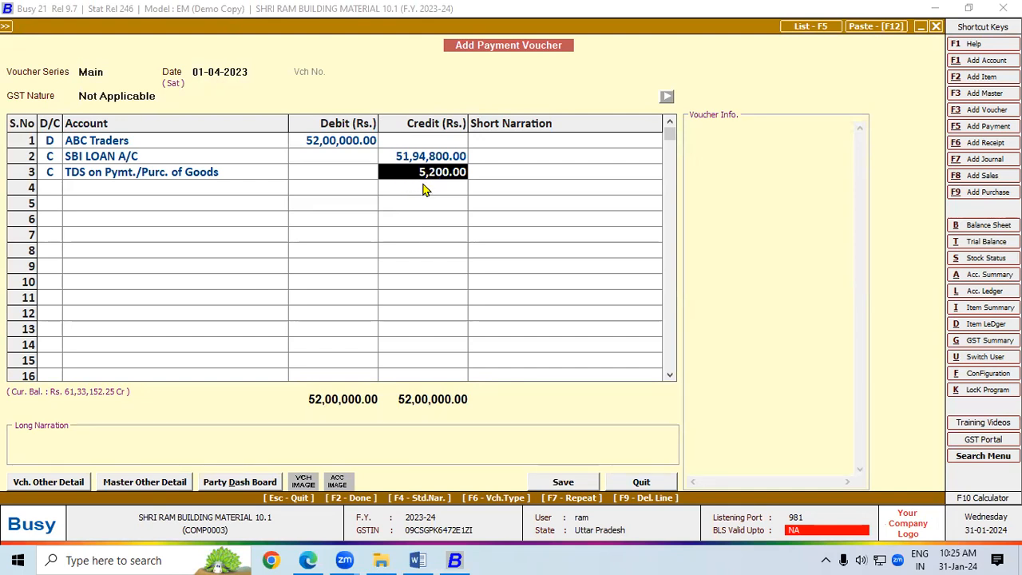
click(355, 142)
click(422, 171)
click(571, 482)
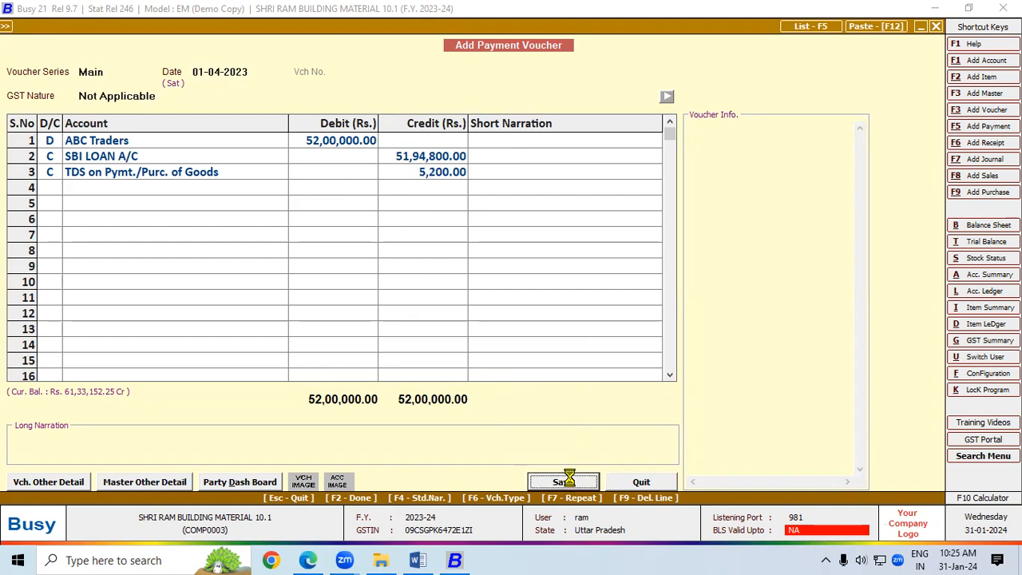
Step: Enter TDS reference number 22 in the deduction details and confirm
click(271, 260)
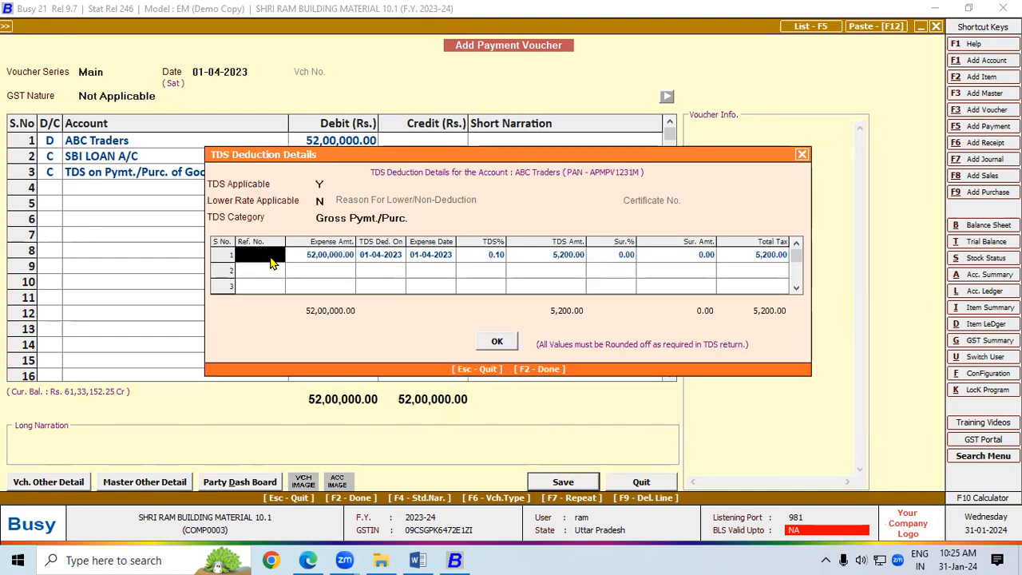
text(18)
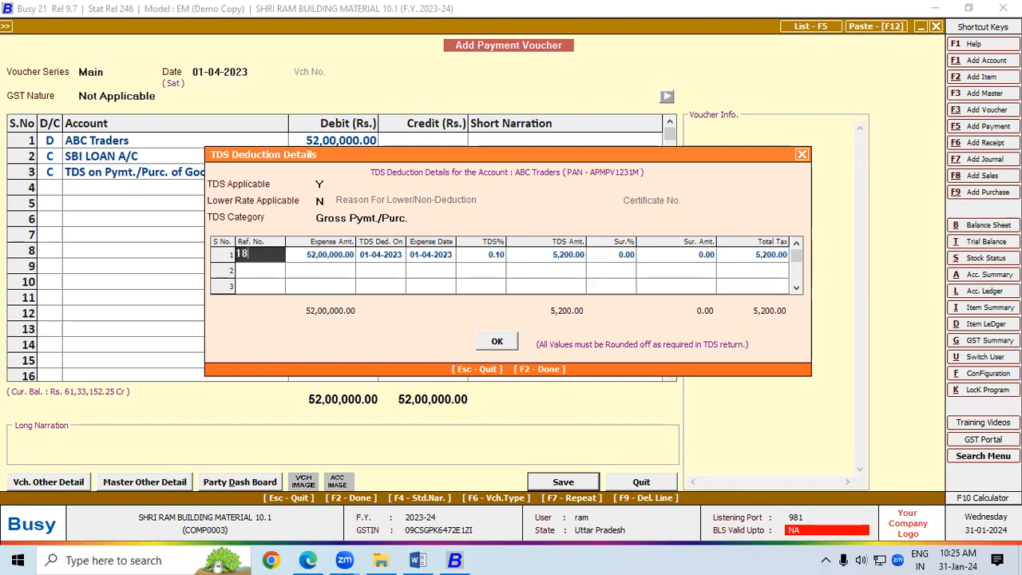
key(Return)
key(Return)
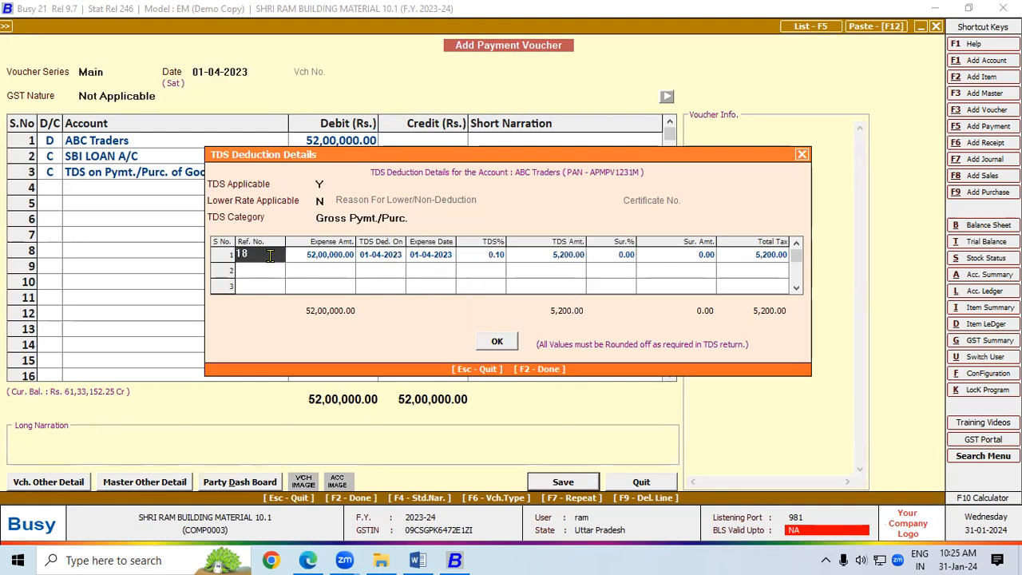
key(BackSpace)
key(BackSpace)
text(22)
key(Return)
key(Return)
key(Return)
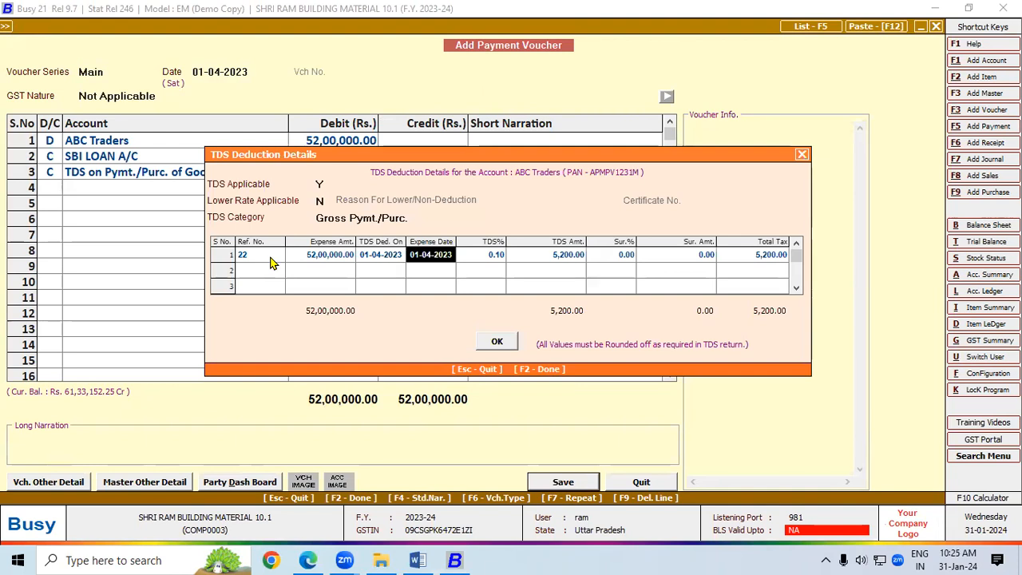
click(495, 341)
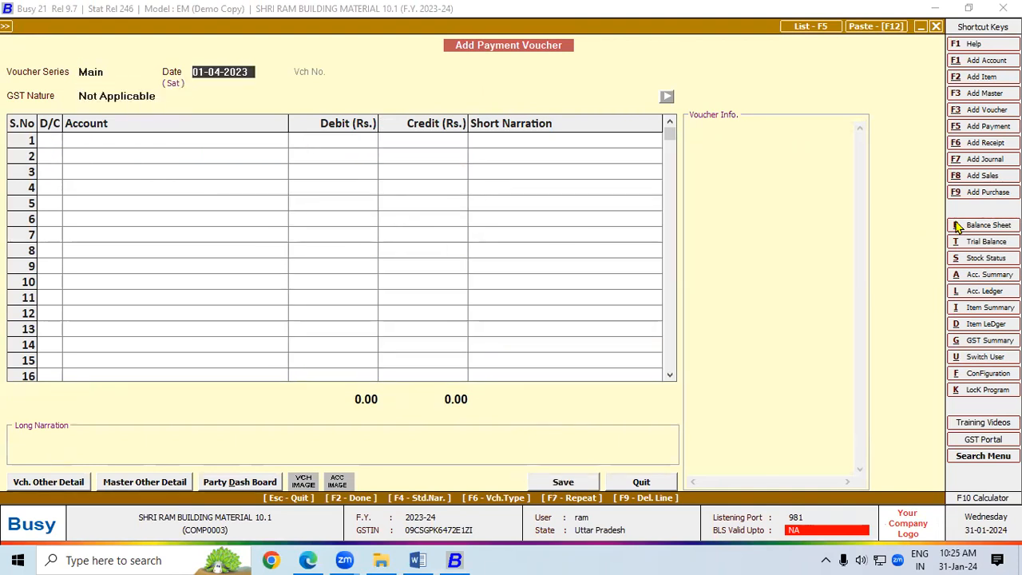
Step: Start a new payment voucher with TDS on Pymt./Purc. of Goods as the debit account
click(993, 128)
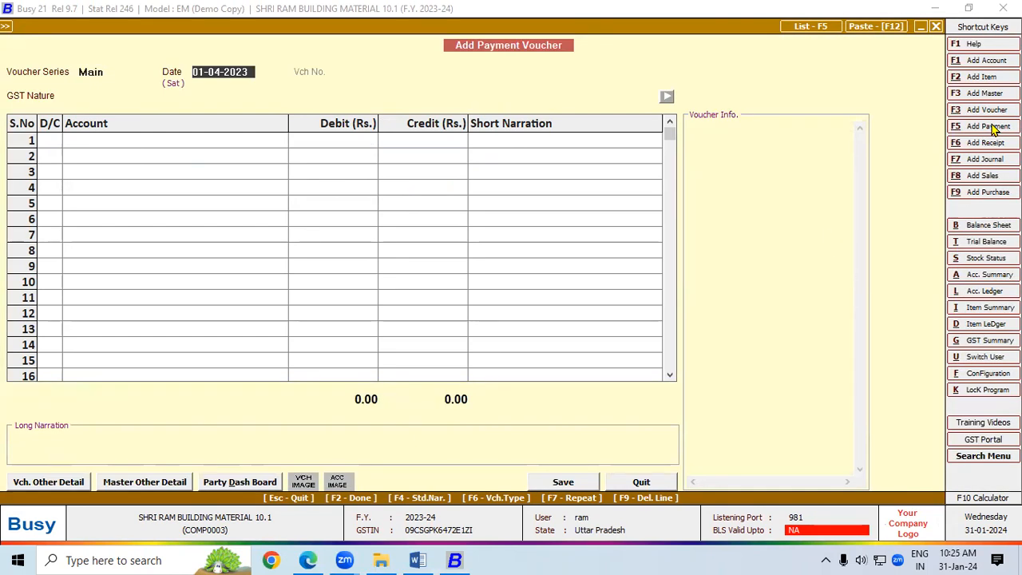
key(Return)
key(Return)
key(Return)
key(Return)
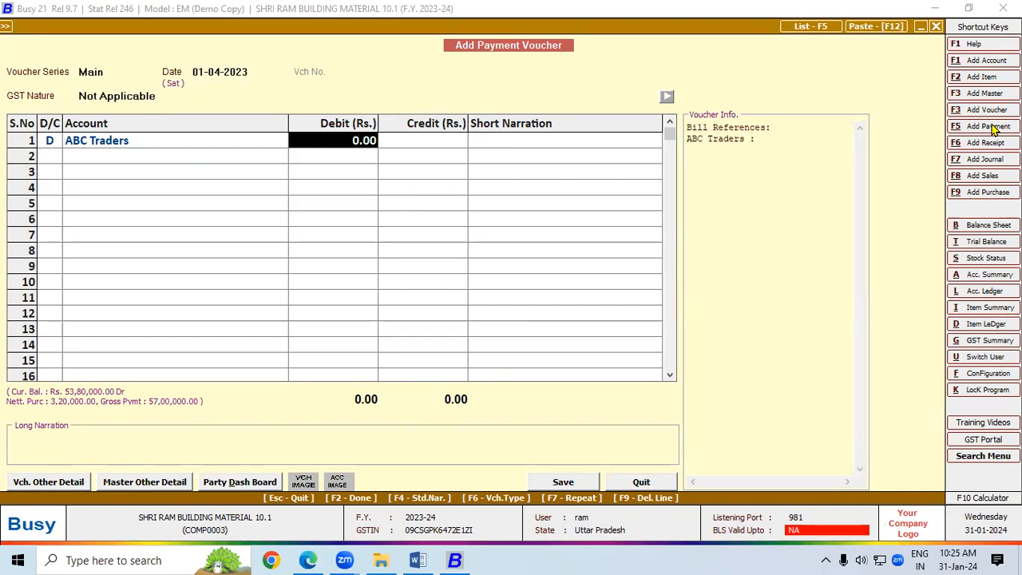
key(Left)
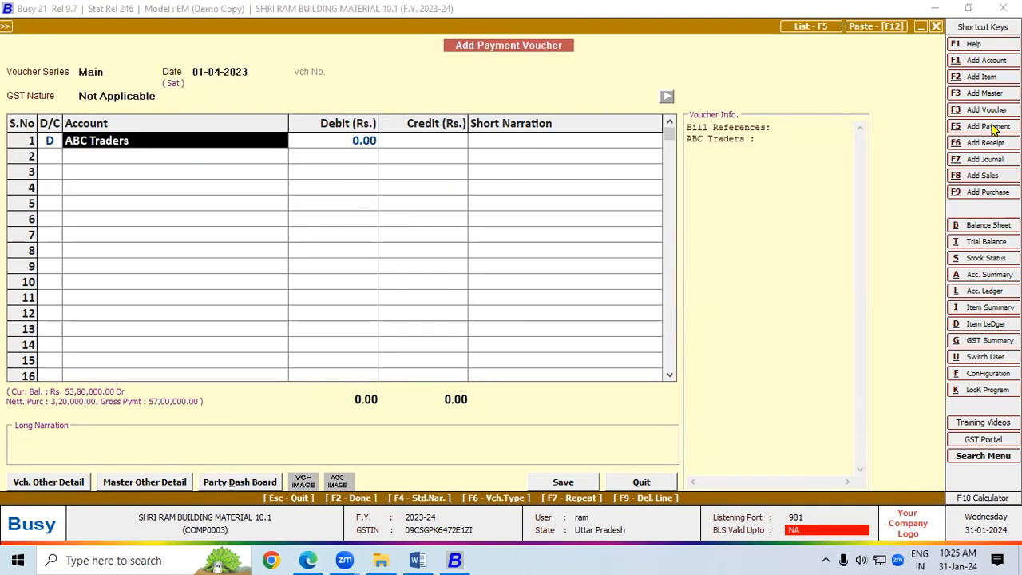
text(TDS)
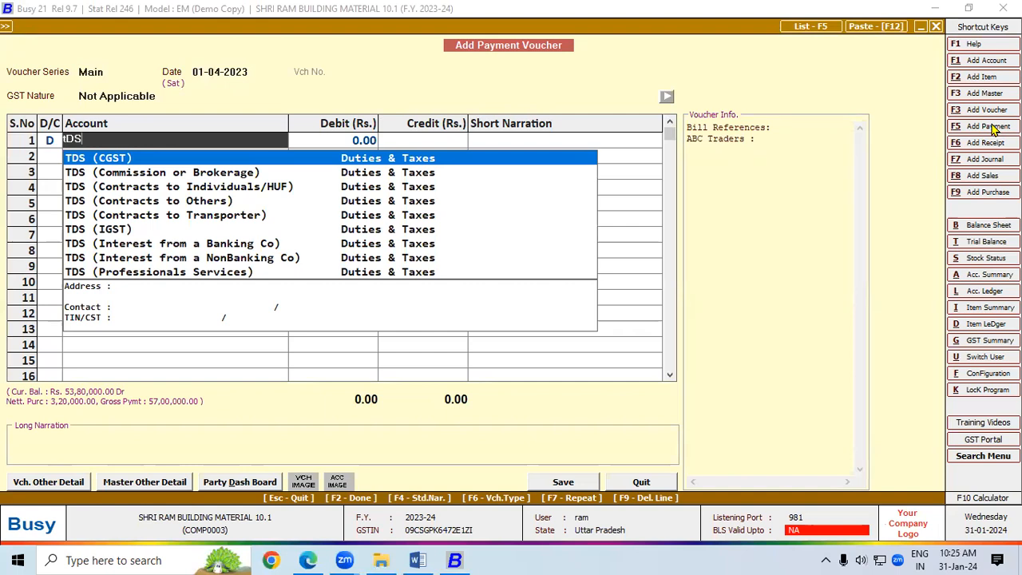
key(Down)
key(Down)
key(Down)
key(Down)
key(Down)
key(Down)
key(Down)
key(Down)
key(Down)
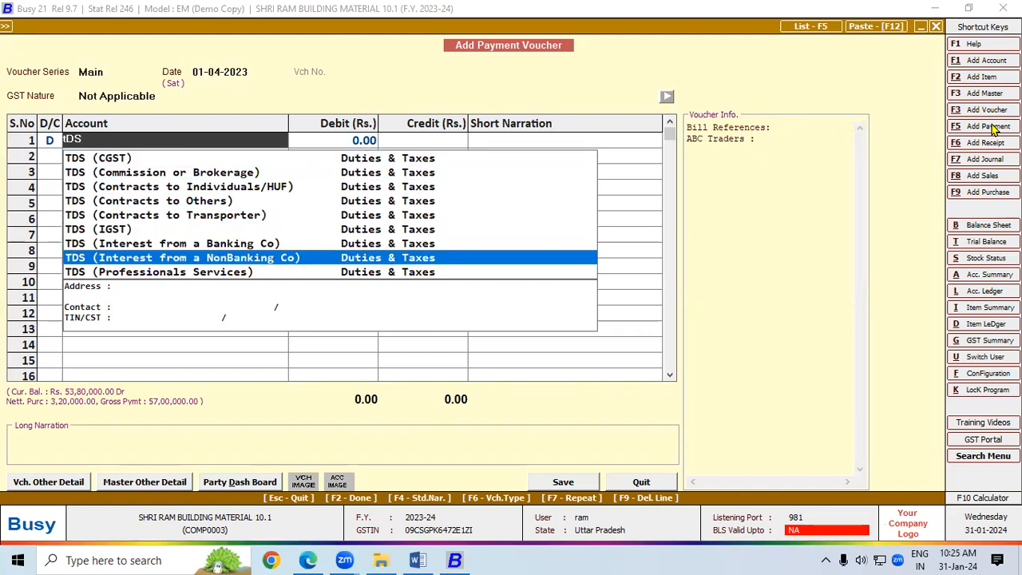
key(Down)
key(Down)
key(Down)
key(Down)
key(Down)
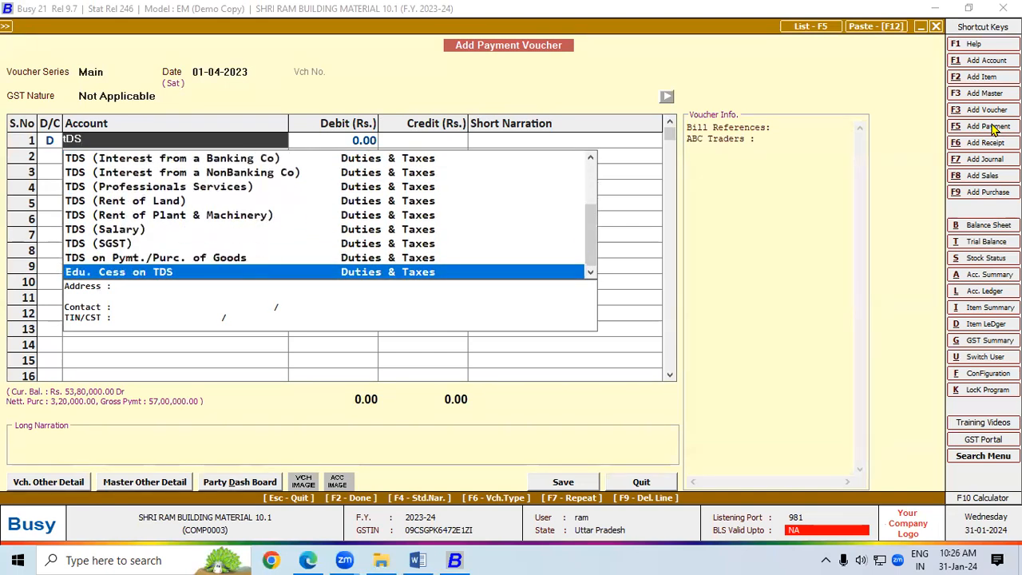
key(Up)
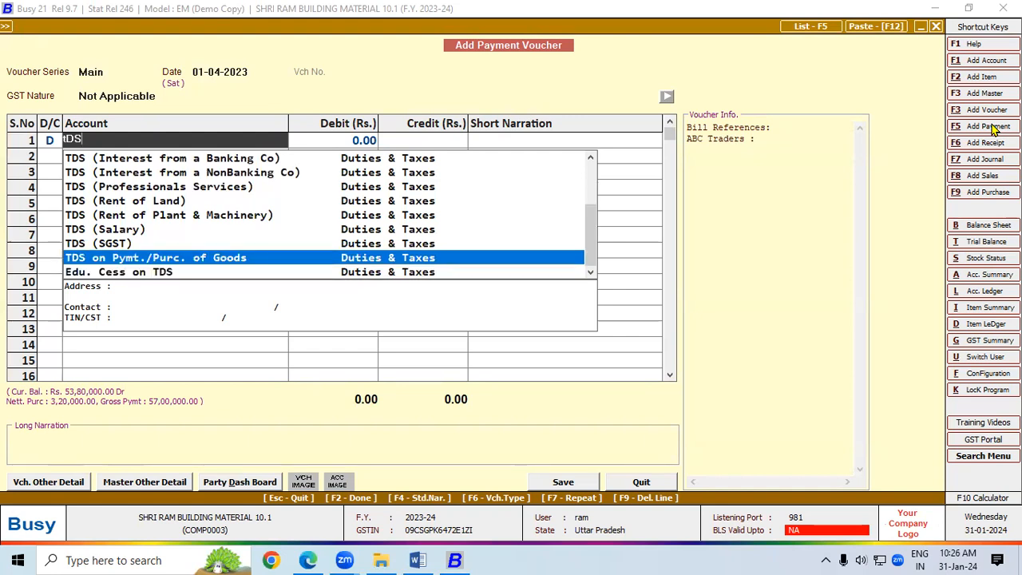
key(Return)
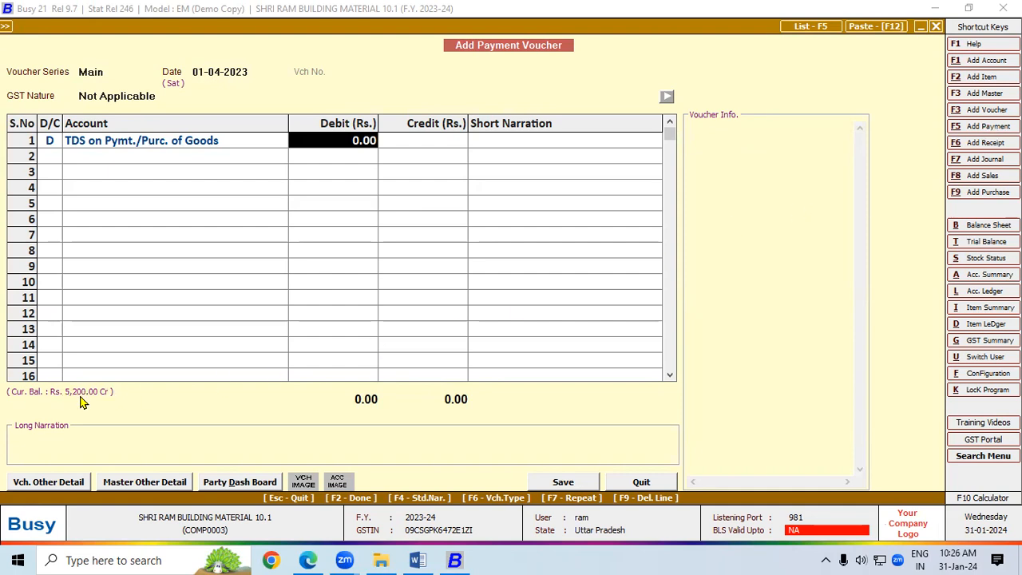
Step: Debit 5,200.00 to the TDS account and credit SBI LOAN A/C
text(5200)
key(Return)
key(Return)
key(Return)
key(Return)
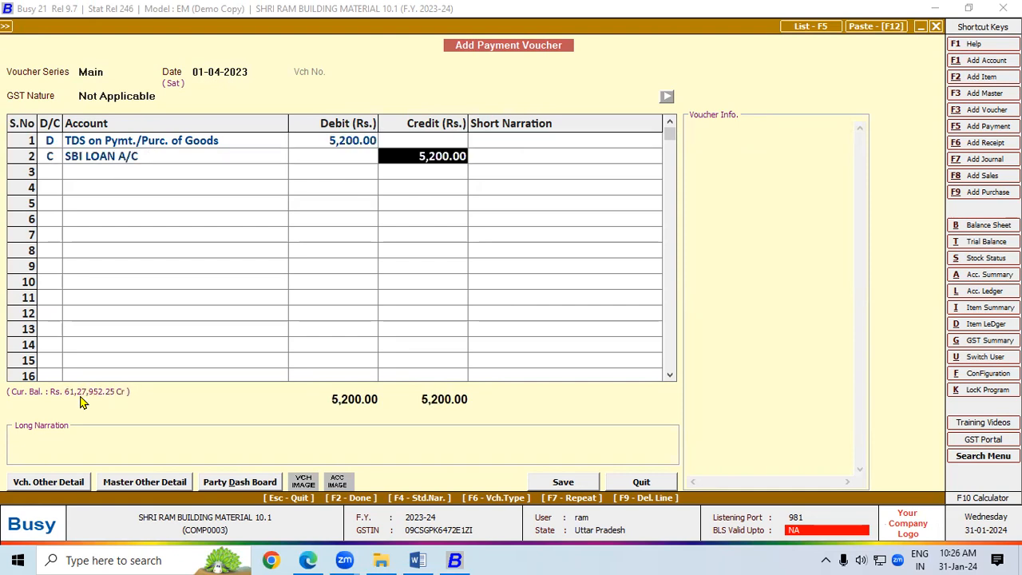
key(Return)
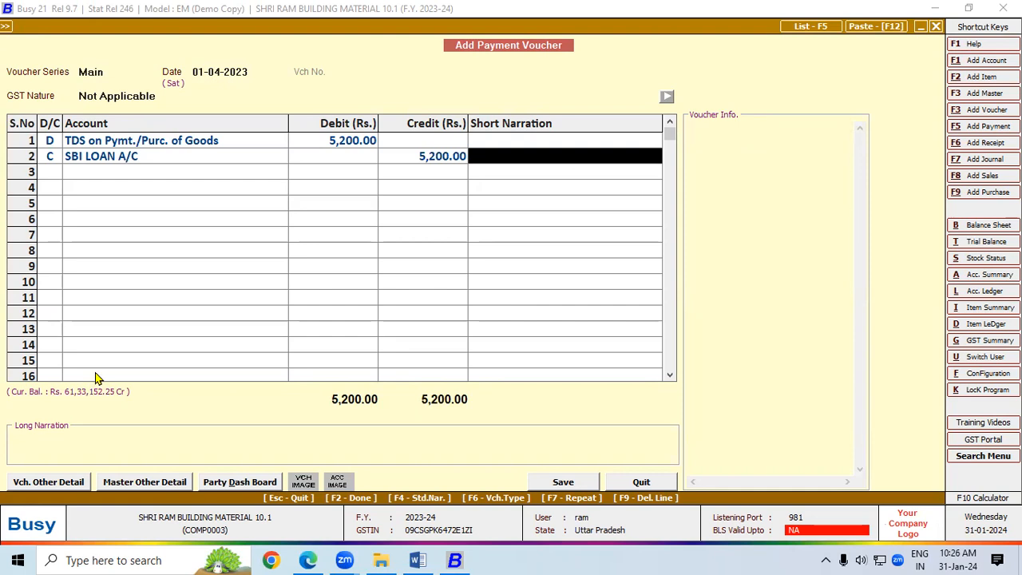
click(167, 140)
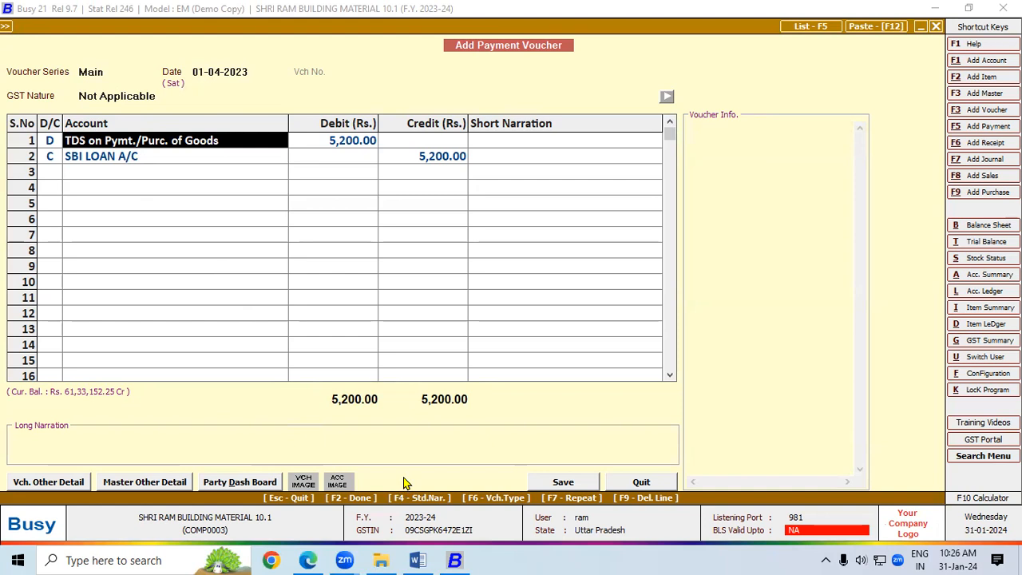
Step: Start saving the voucher, clear the invalid category warning, and choose Gross Pymt./Purc. as TDS category
click(567, 482)
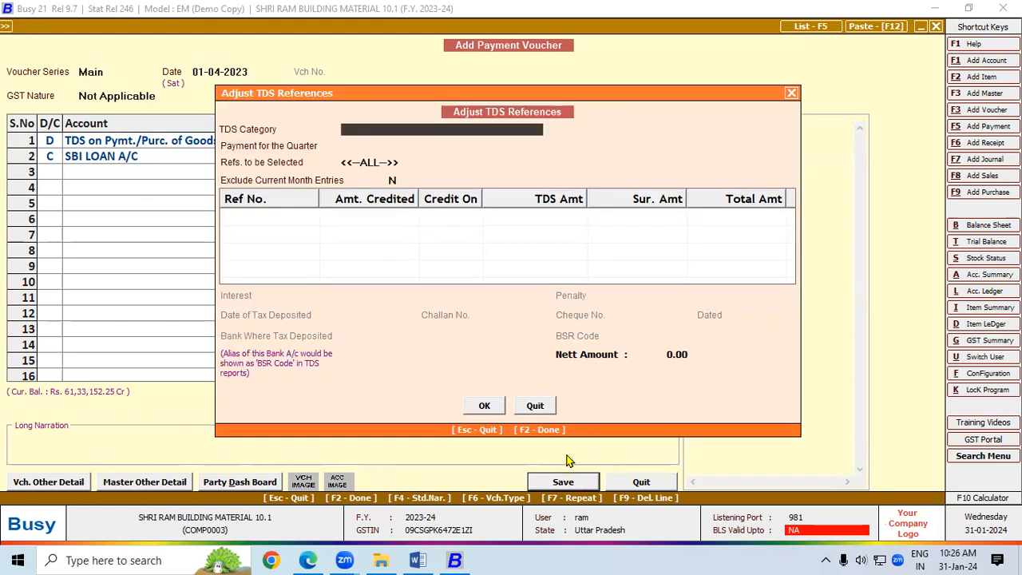
click(489, 407)
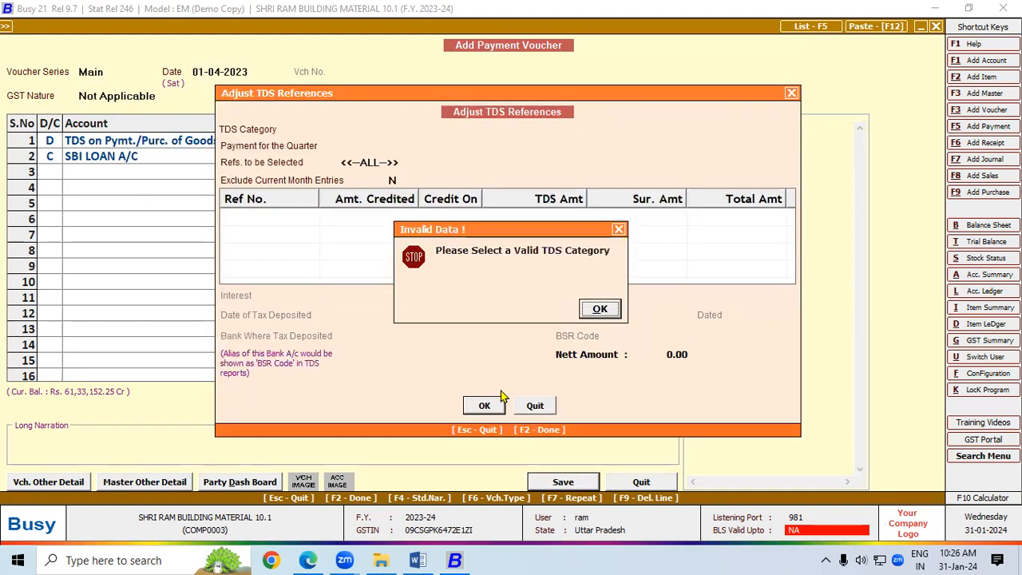
click(599, 310)
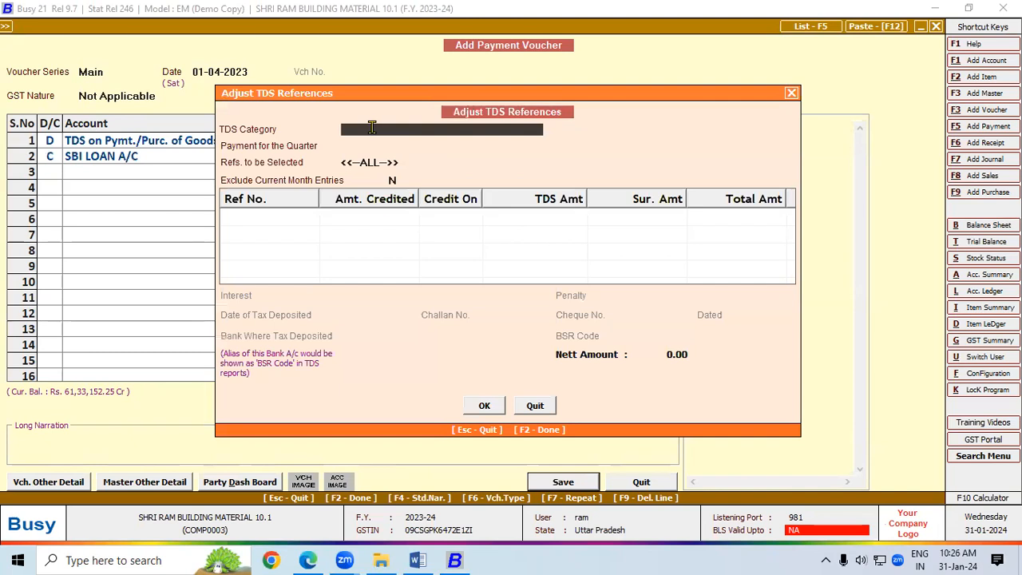
text(T)
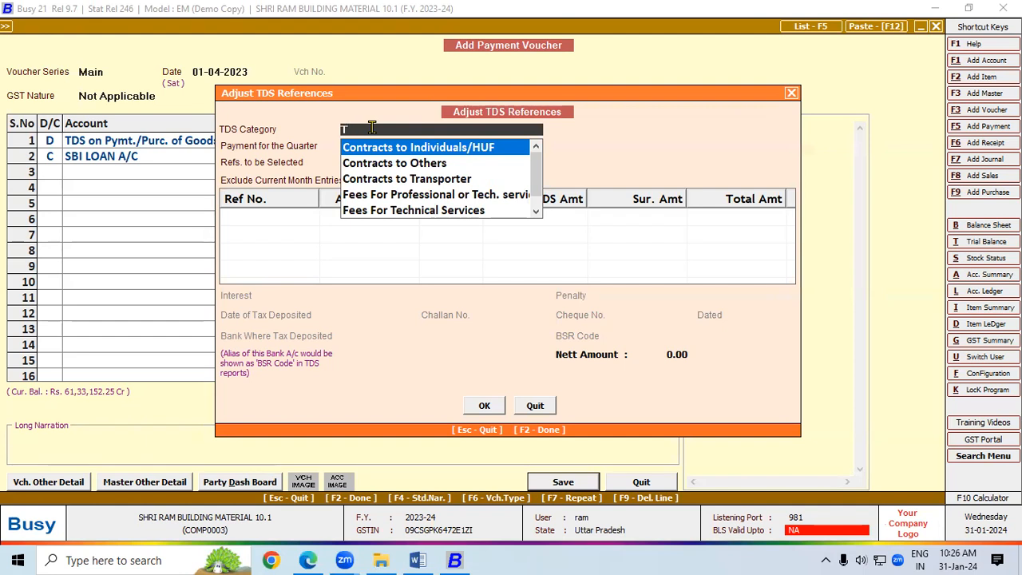
text(S)
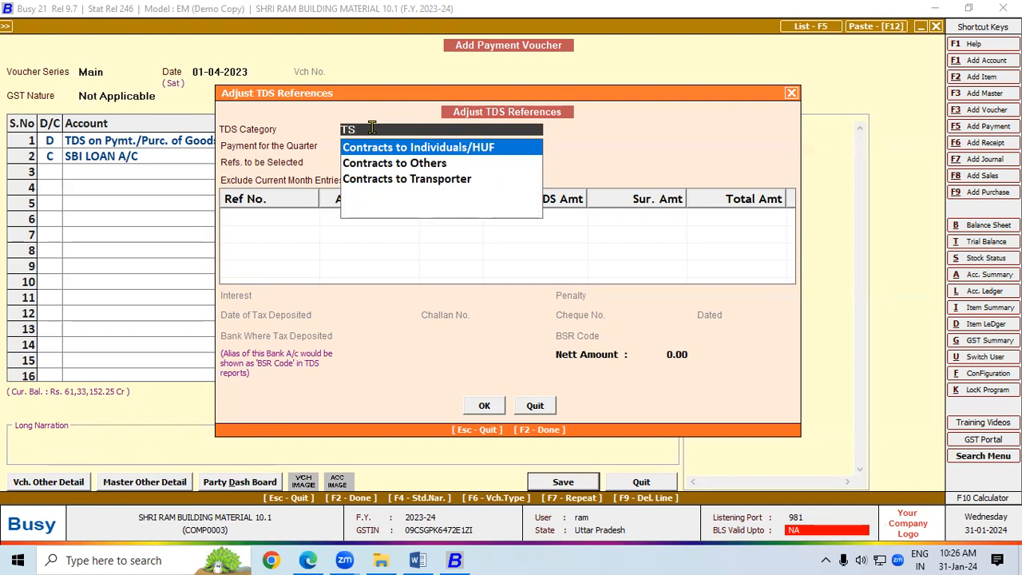
key(BackSpace)
key(BackSpace)
key(Down)
key(Down)
key(Down)
key(Down)
key(Down)
key(Down)
key(Down)
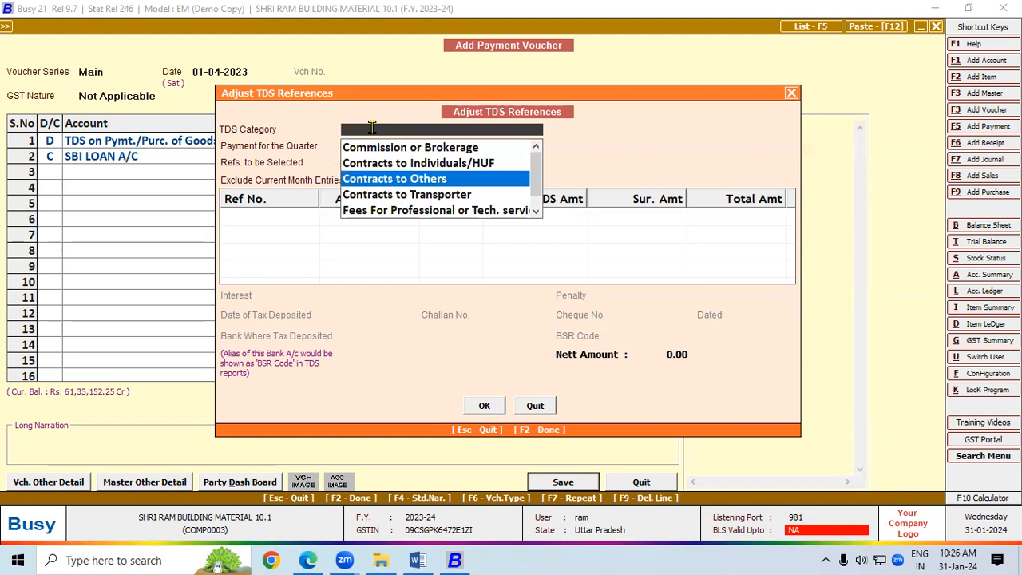
key(Down)
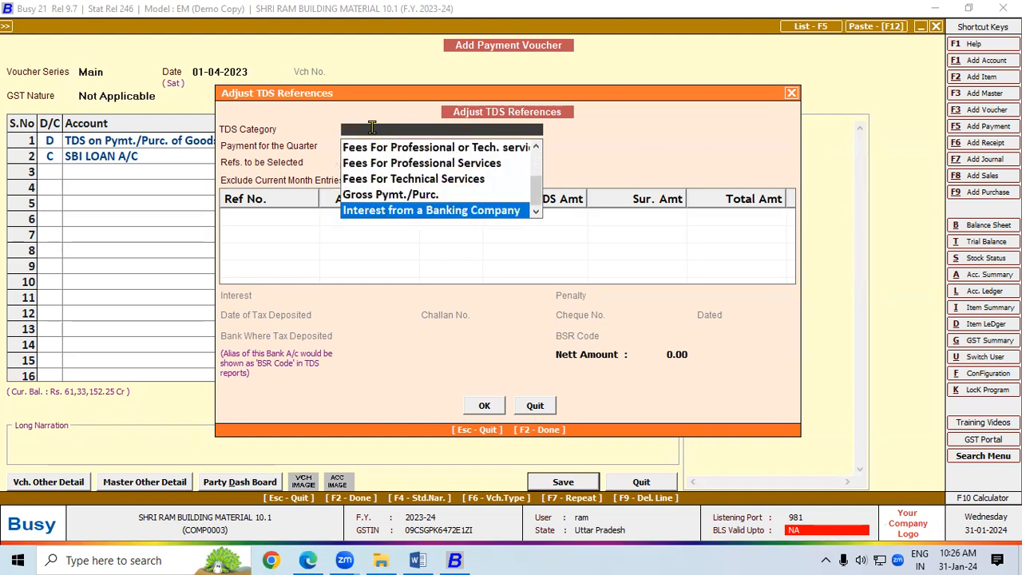
key(Up)
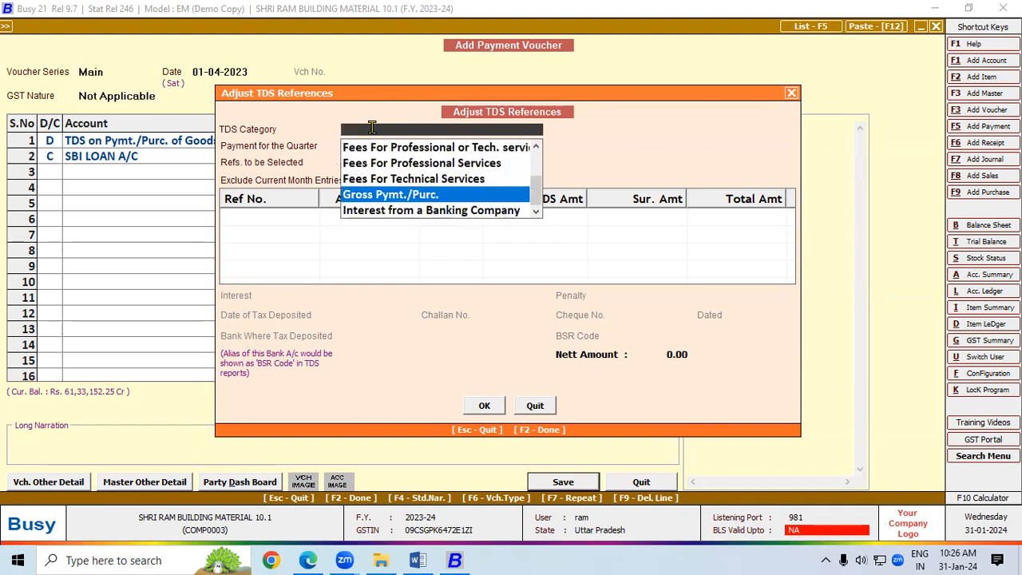
key(Return)
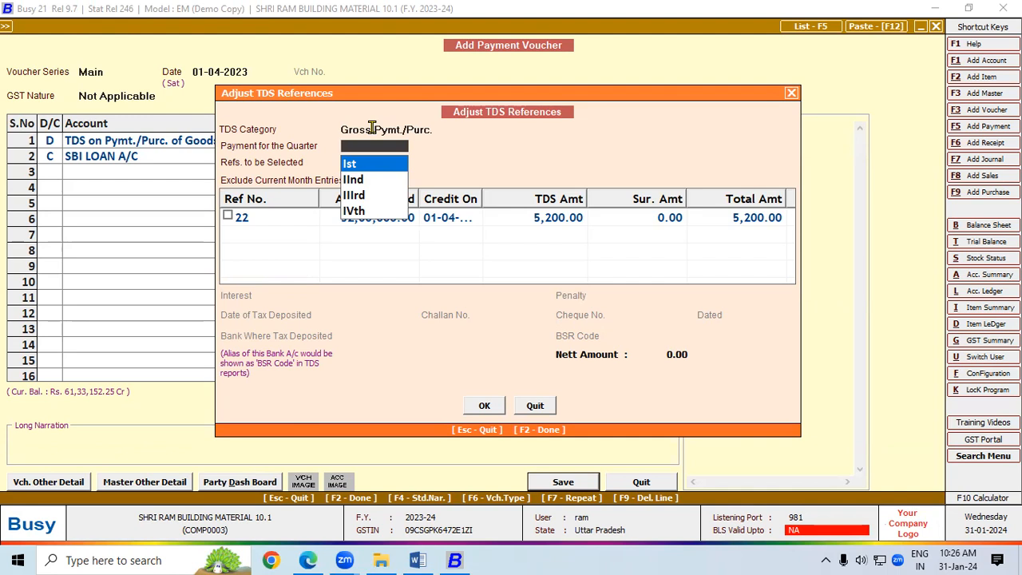
Step: Pick quarter Ist, Domestic Company references, and bank SBI LOAN A/C, then save the 5,200 voucher
key(Return)
key(Down)
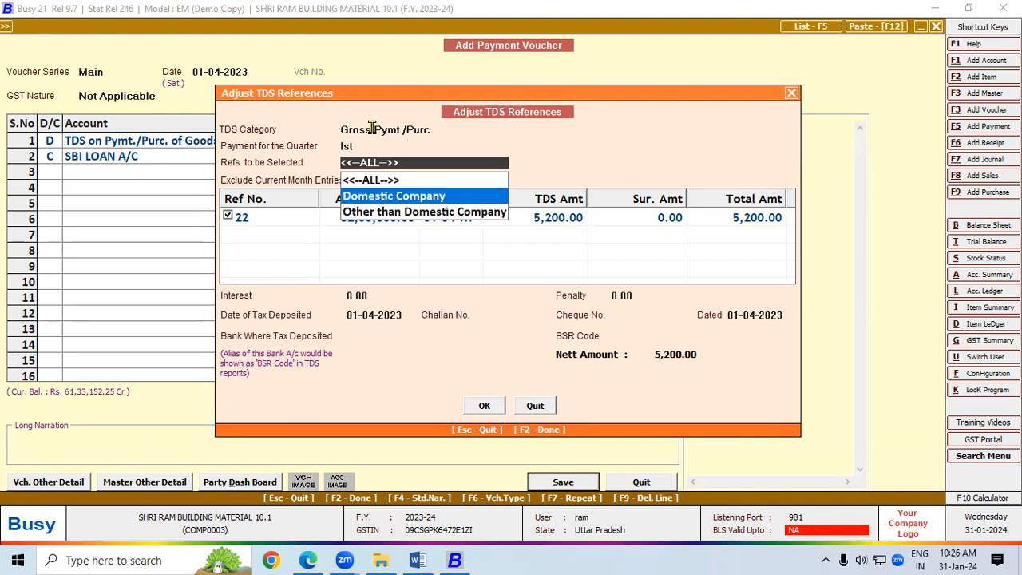
key(Return)
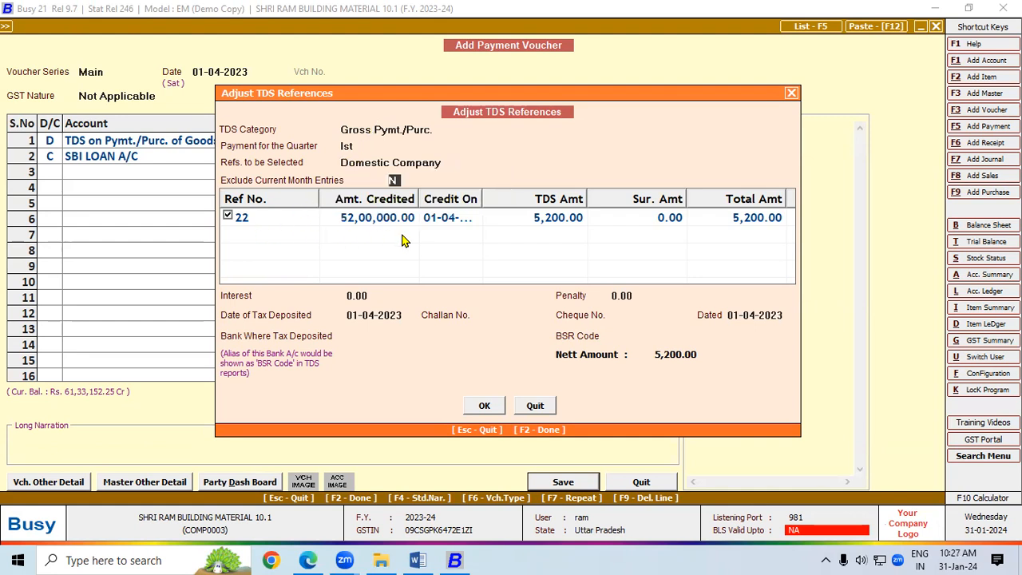
click(483, 406)
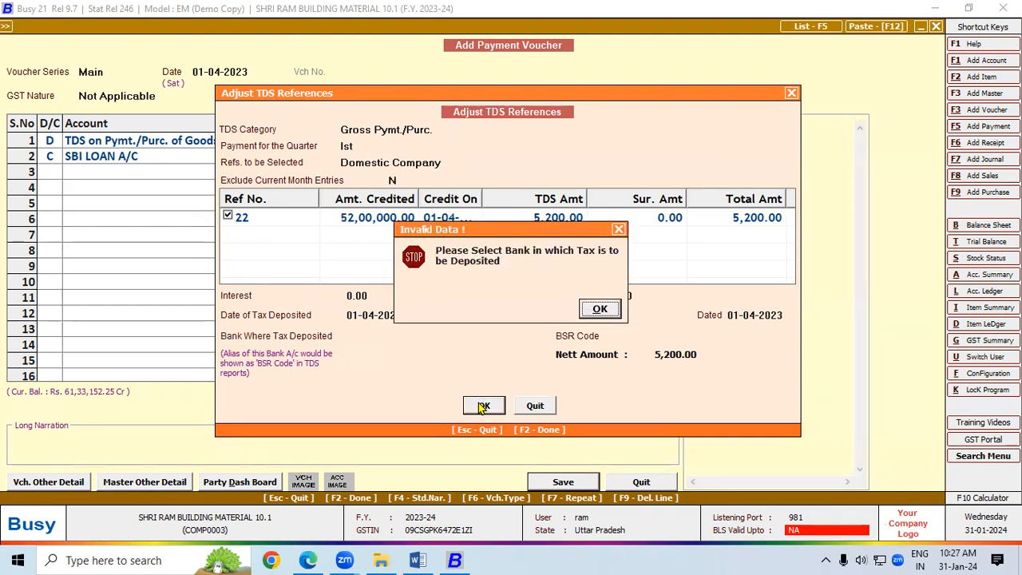
click(601, 309)
click(465, 352)
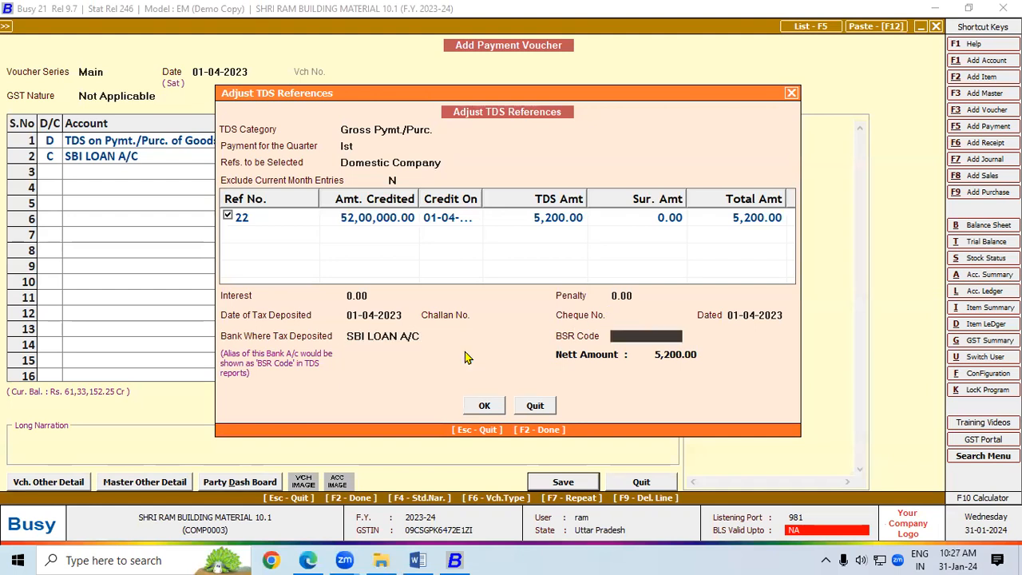
click(484, 405)
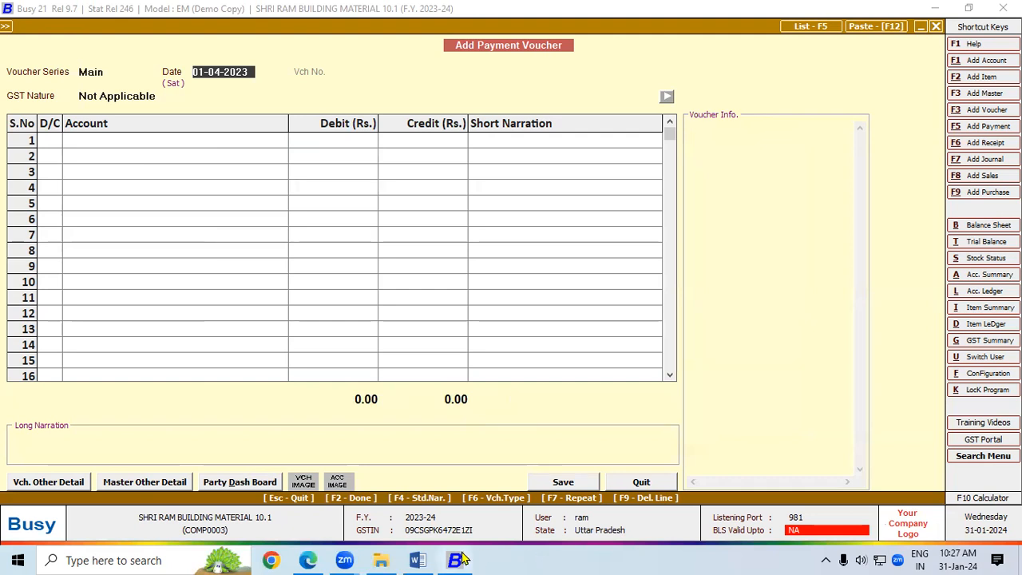
click(418, 559)
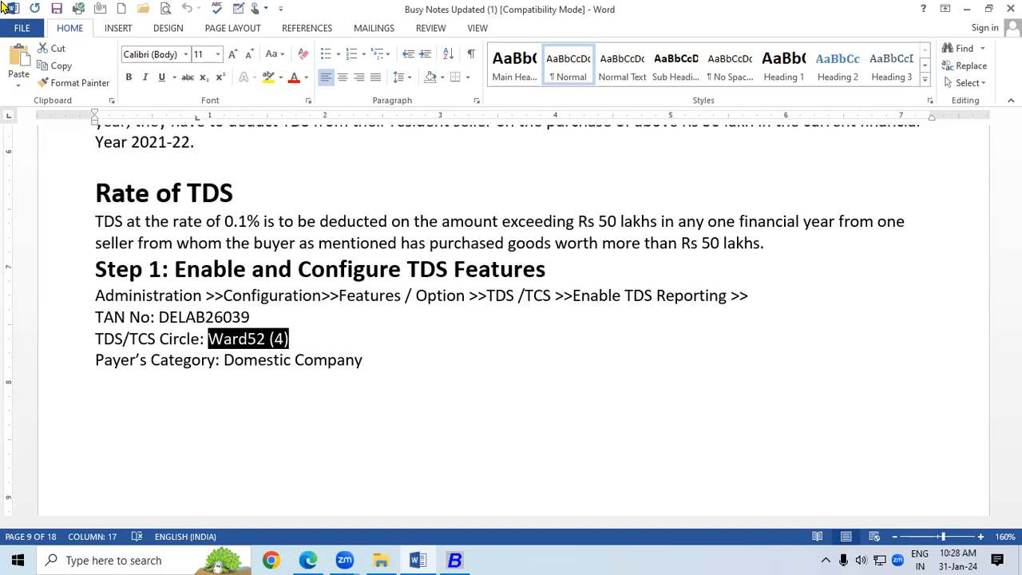
click(455, 560)
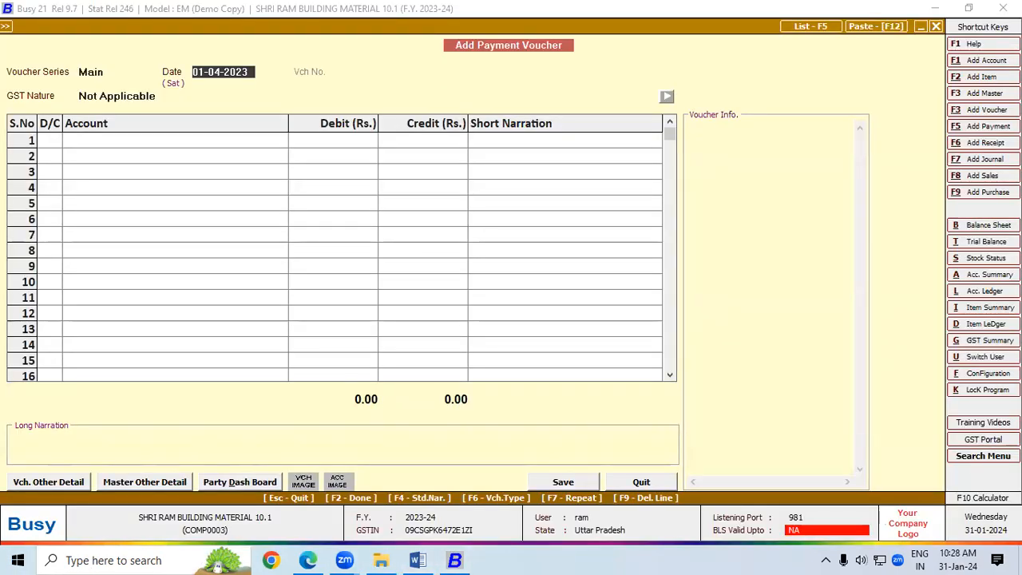
Step: In Features / Options > TDS/TCS, create the default TDS categories and confirm
click(989, 373)
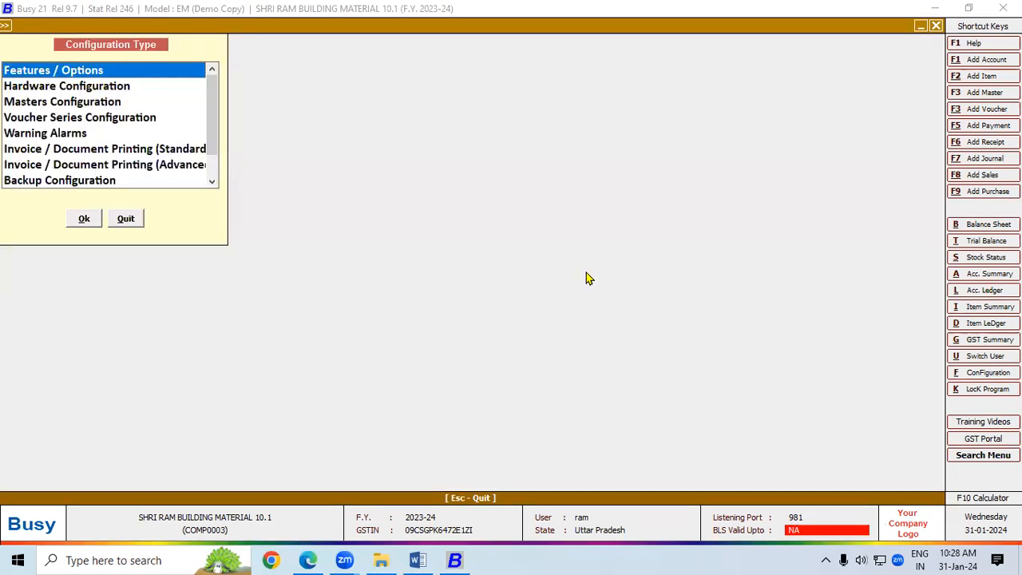
double_click(85, 74)
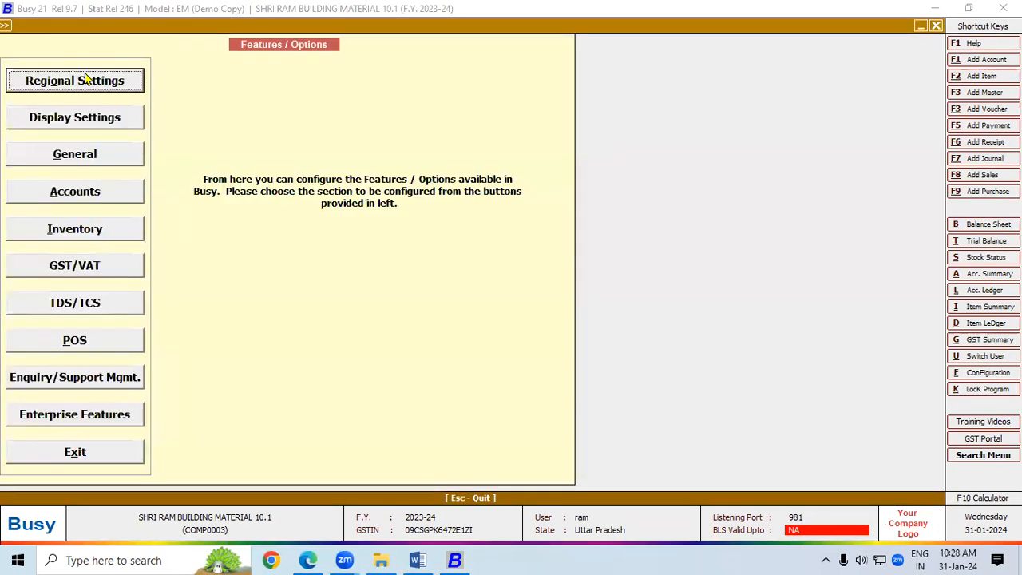
click(78, 302)
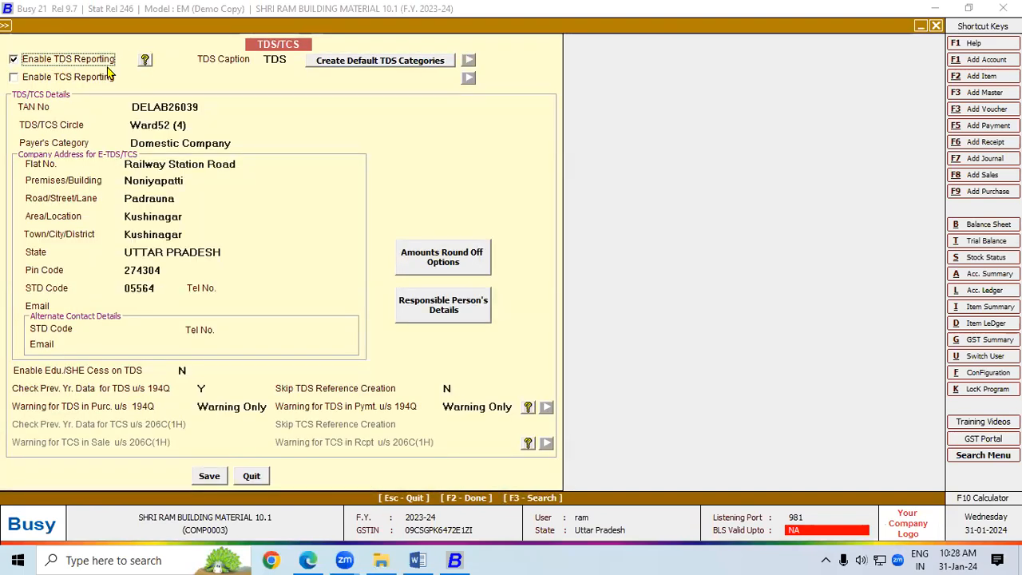
click(365, 68)
click(559, 314)
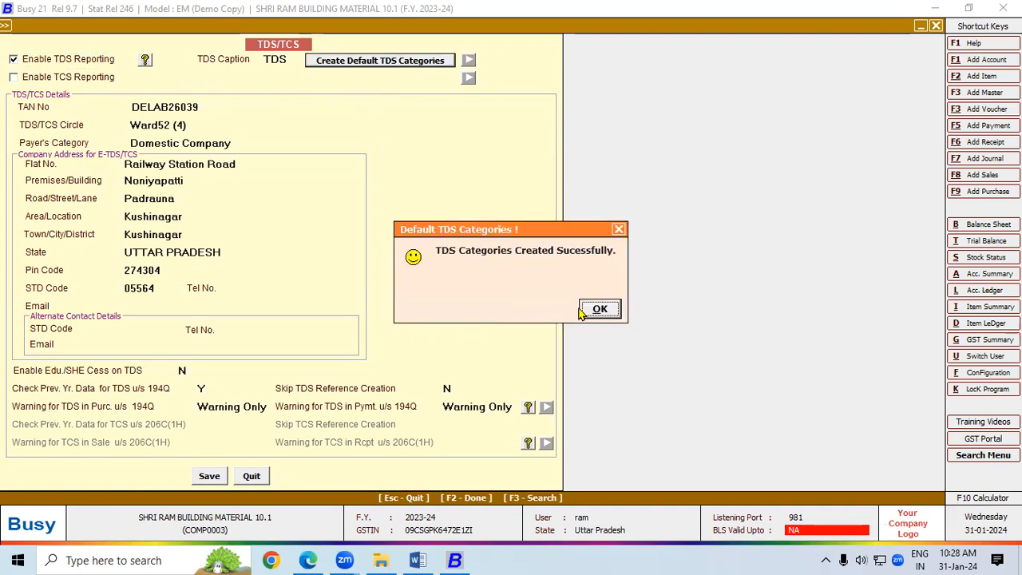
click(598, 311)
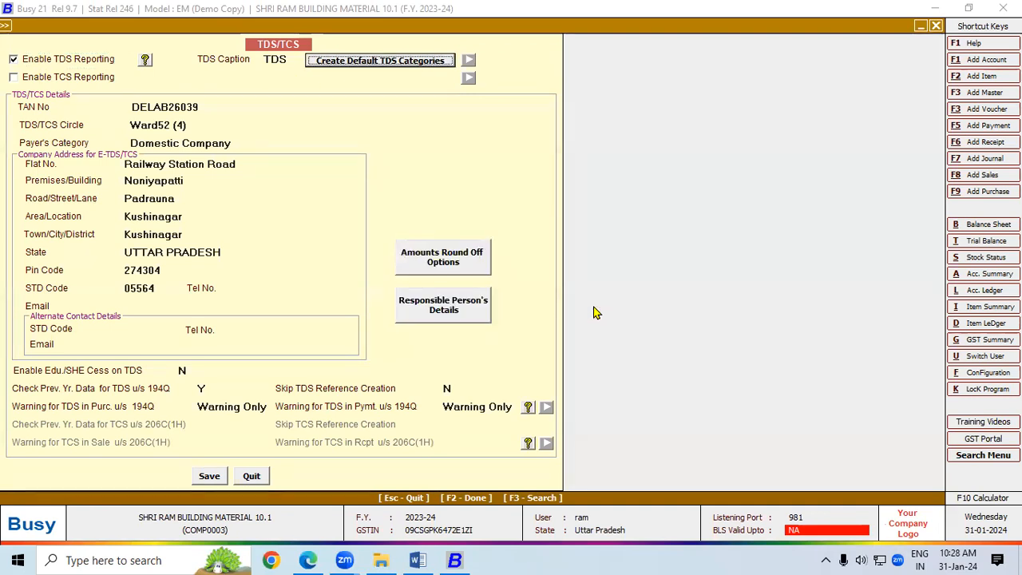
Step: Review the TAN No and TDS/TCS circle, keeping Domestic Company as payer's category
click(138, 109)
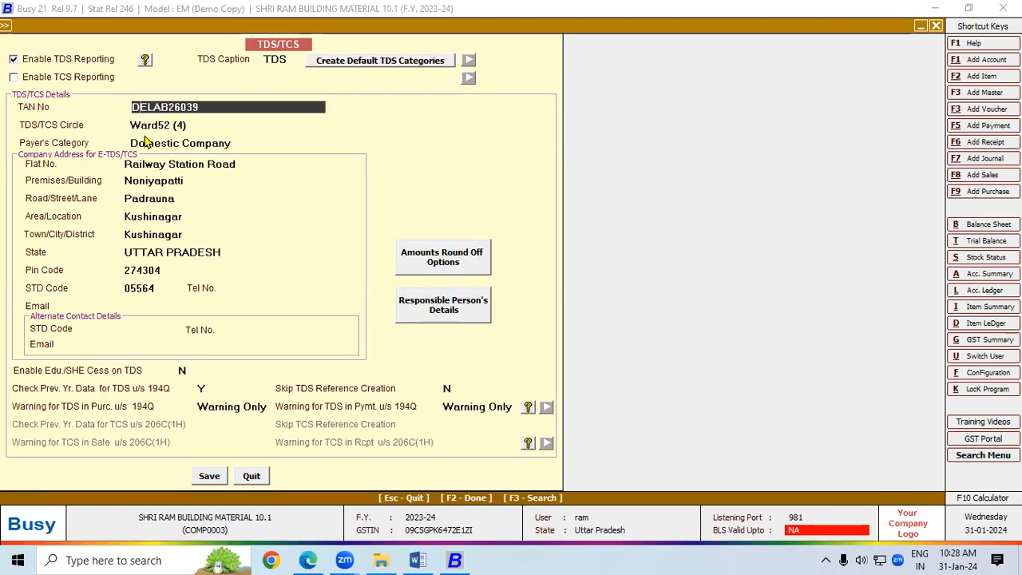
click(144, 125)
click(147, 143)
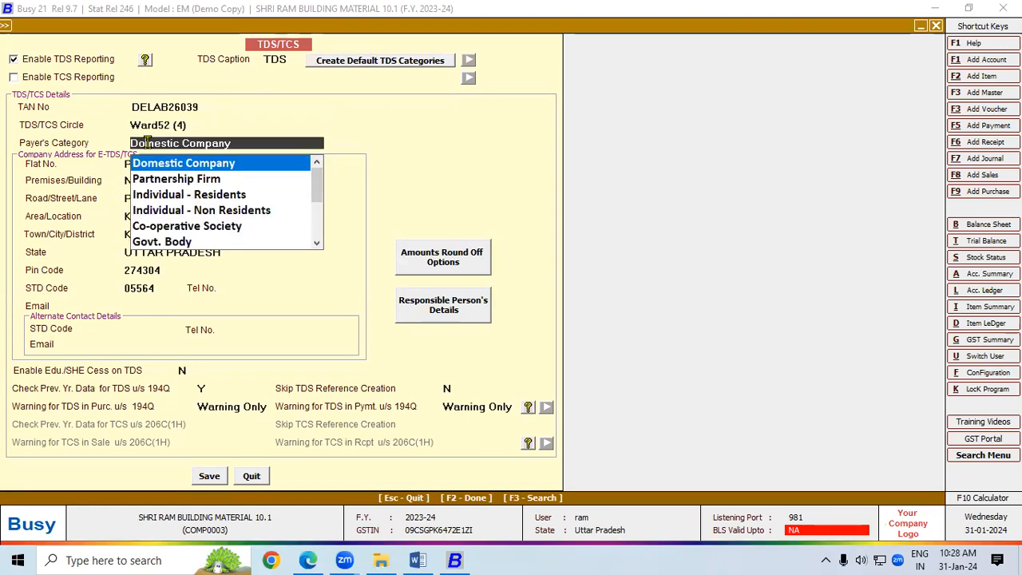
click(150, 164)
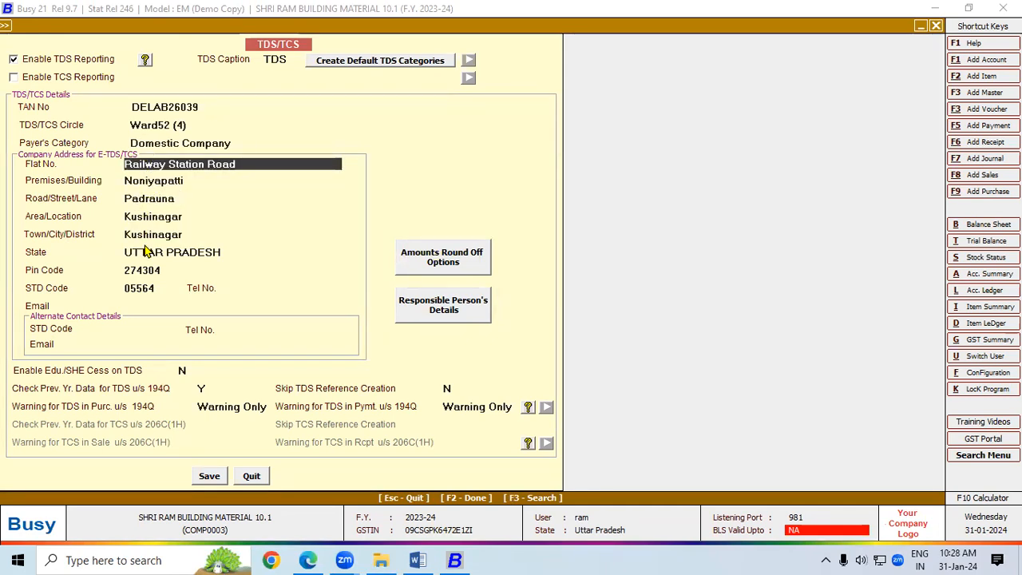
Step: Check the responsible person's details, keep Warning Only for TDS warnings, and save the TDS/TCS settings
click(420, 322)
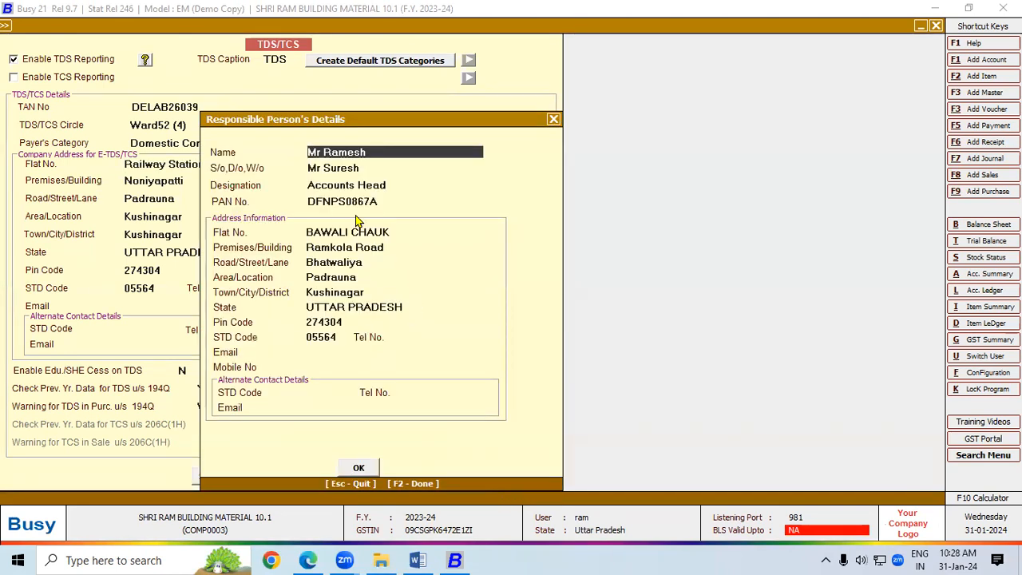
click(360, 469)
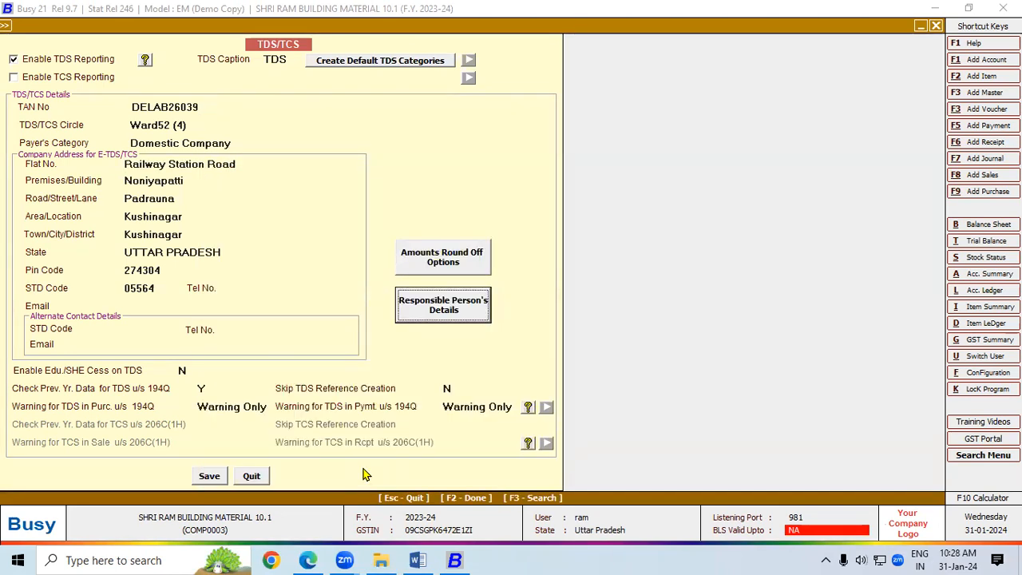
click(224, 406)
click(463, 407)
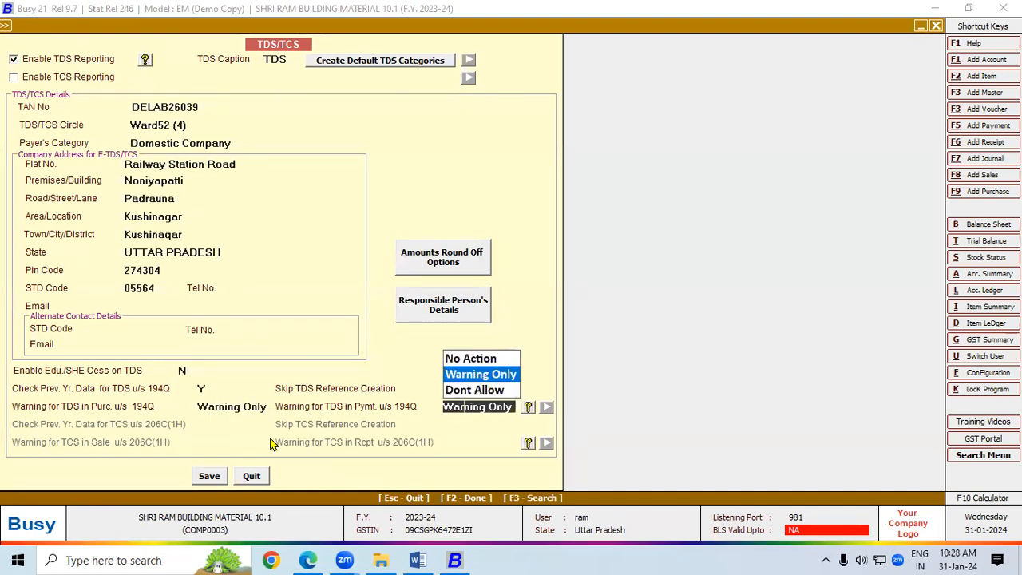
click(207, 478)
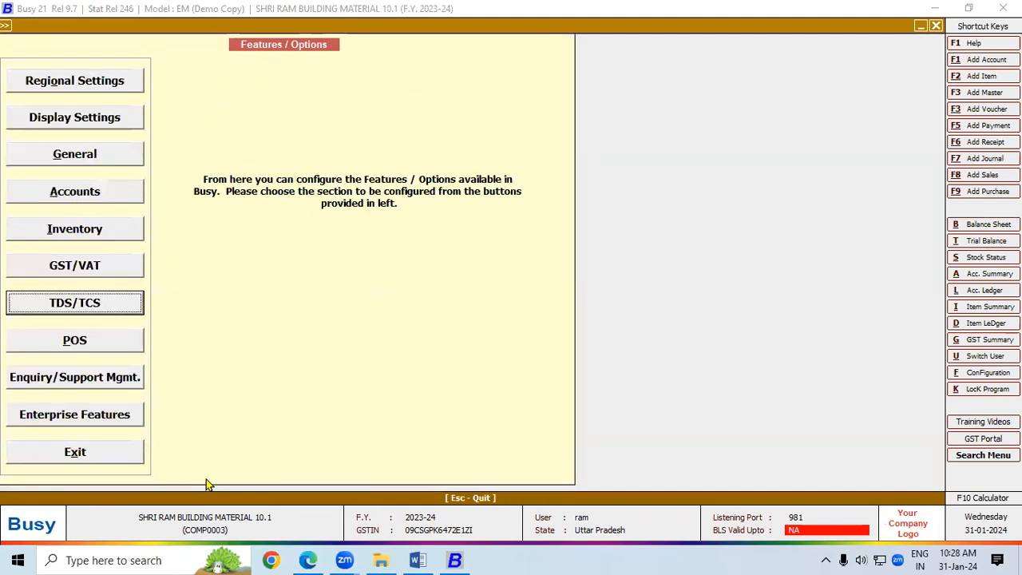